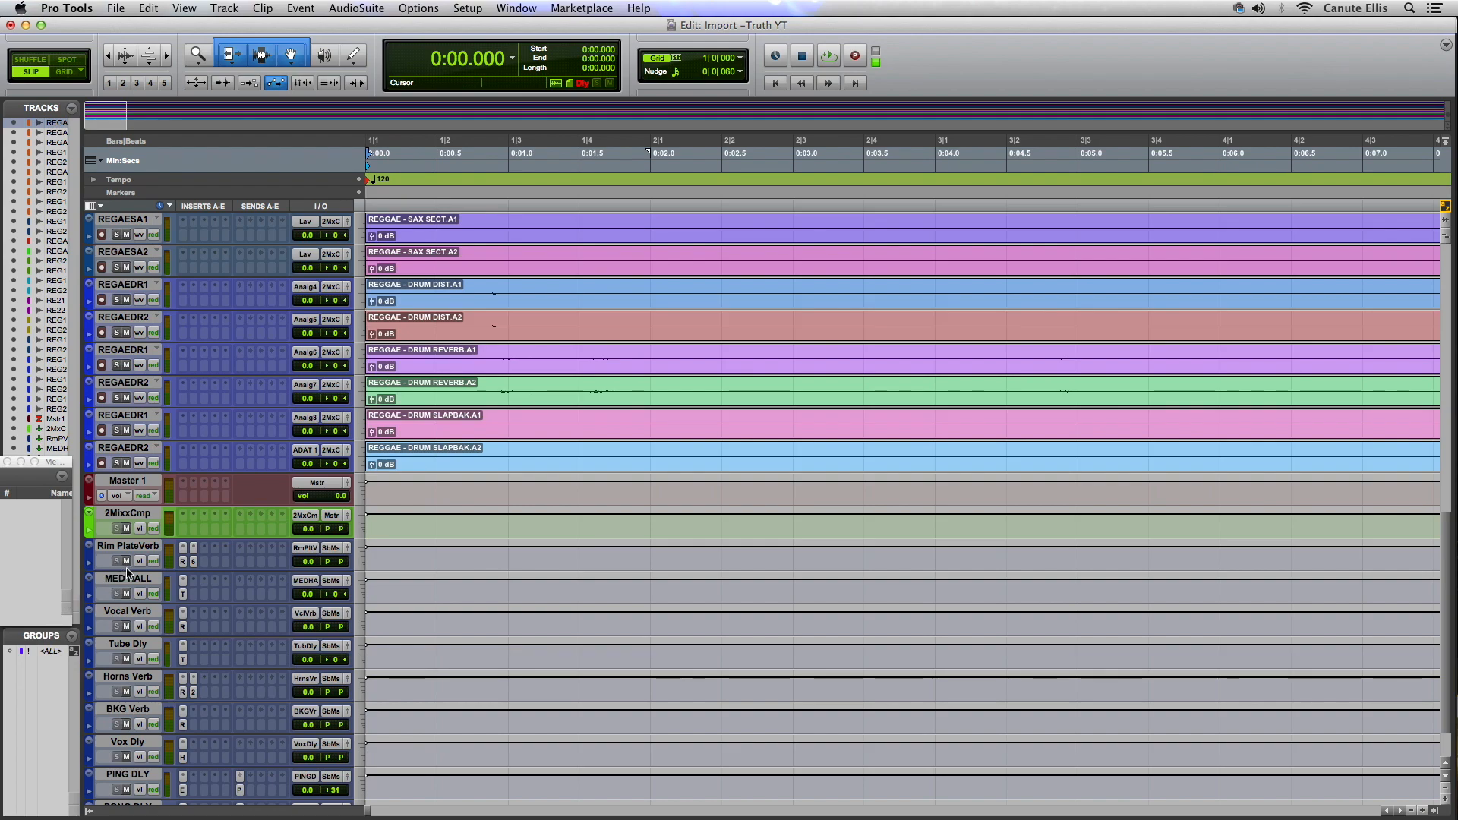
- Select the Rim PlateVerb track and switch from the Edit window to the Mix window
click(135, 546)
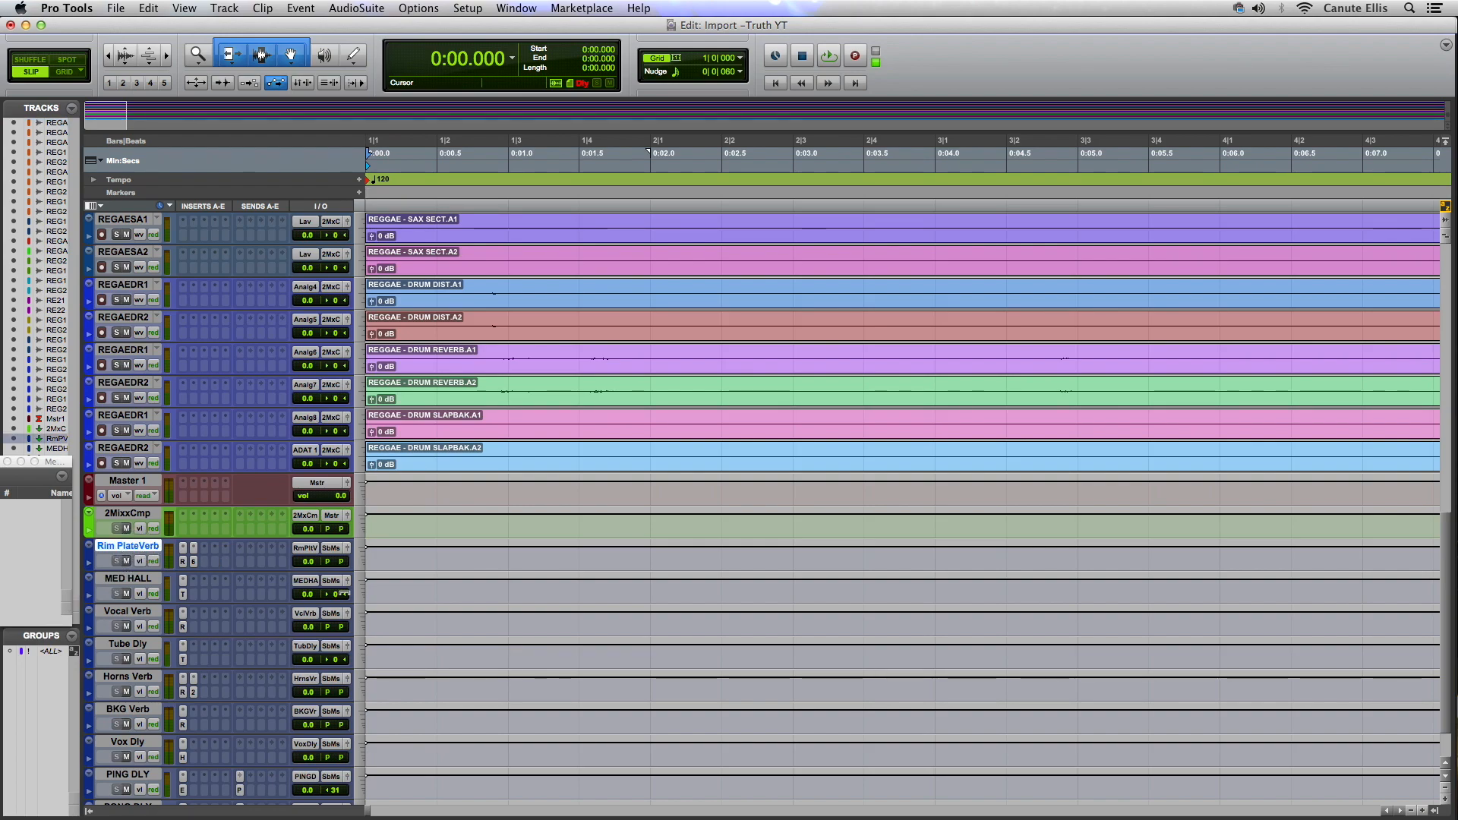
scroll(483, 651, down, 2)
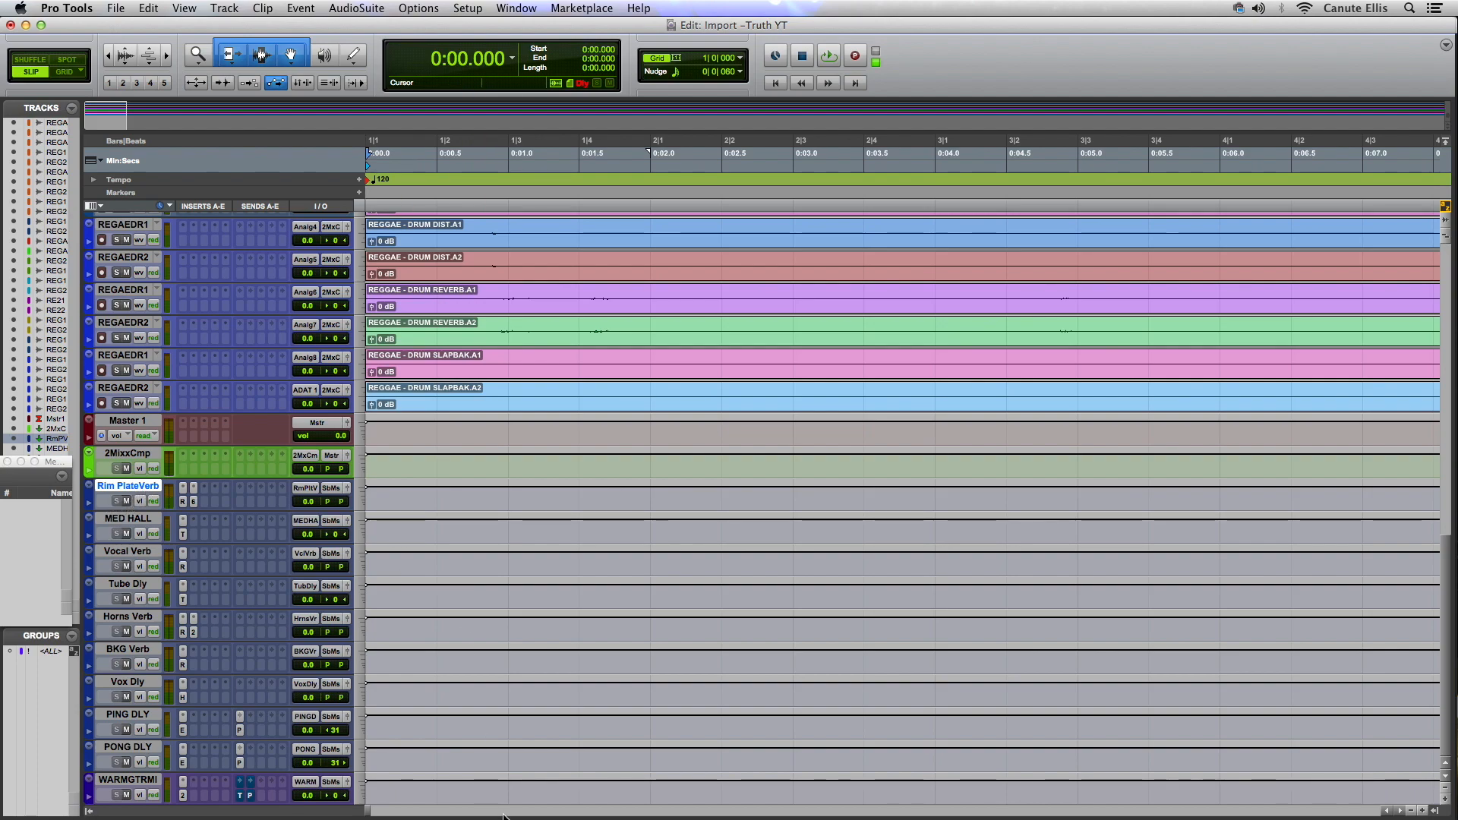
key(super+equal)
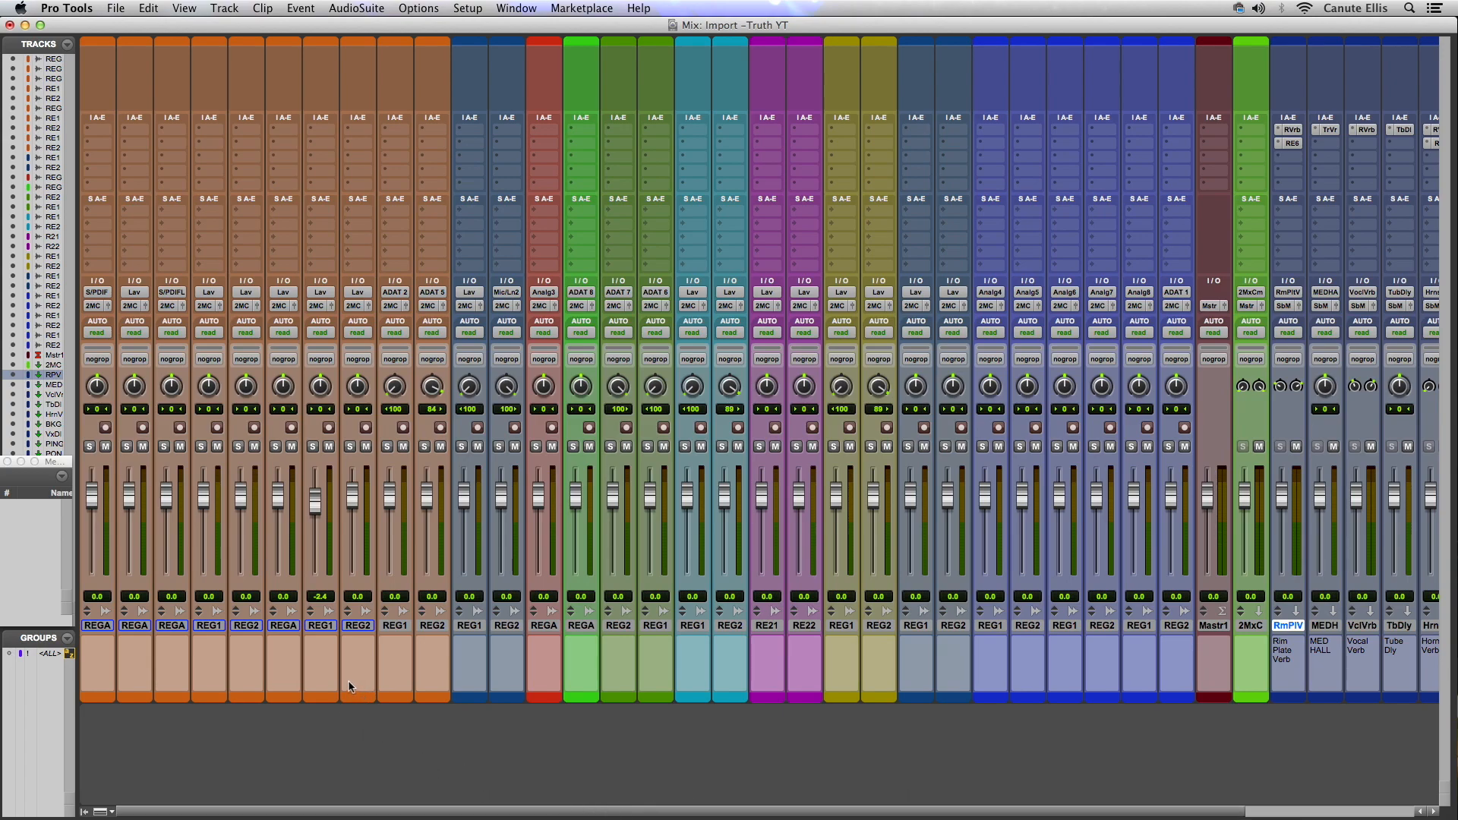
- Open the naming dialog of the REGGAE – KICK track and browse the following track names up to TIMBALE and back
double_click(104, 625)
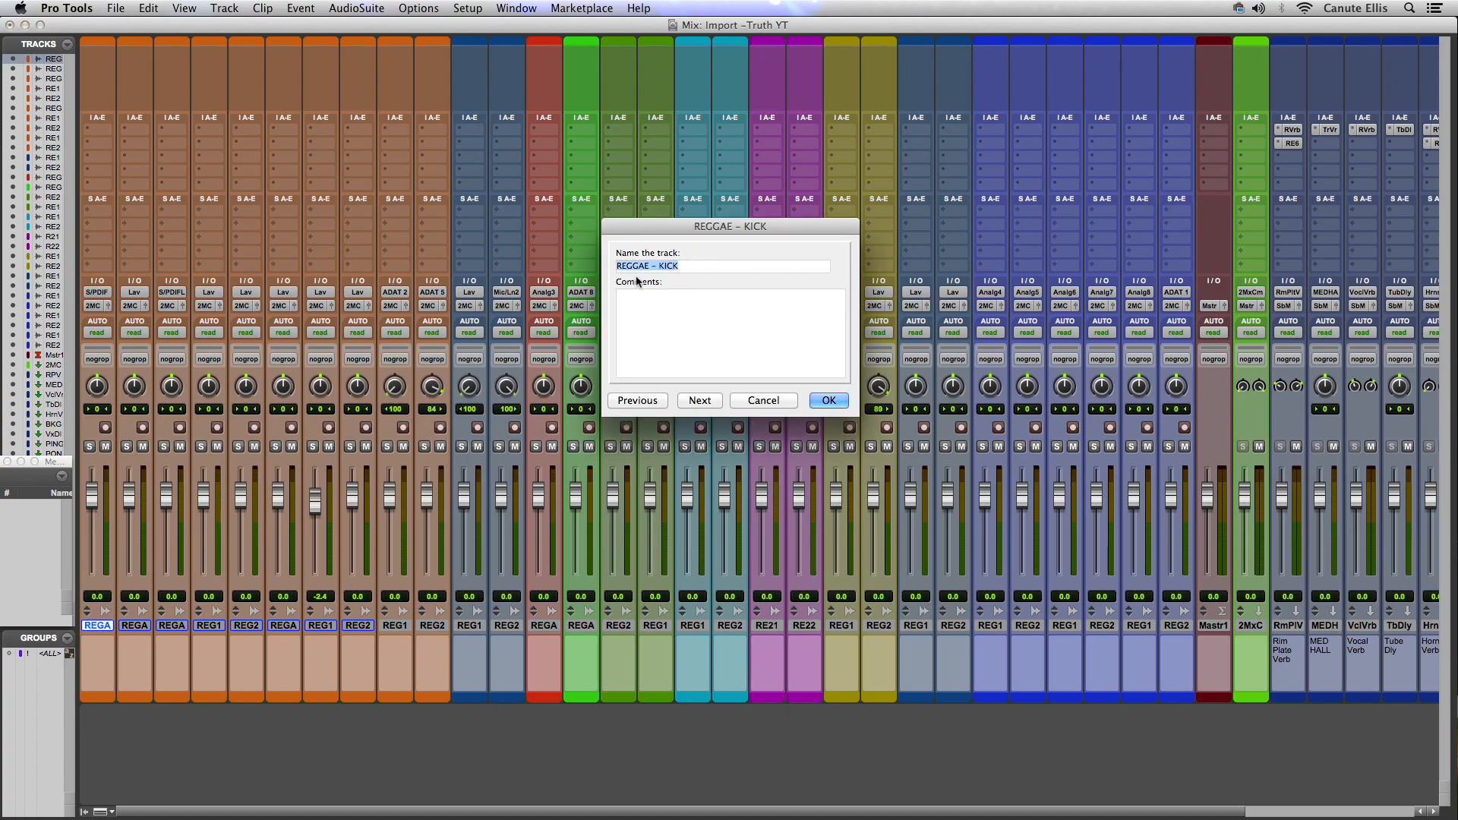
click(699, 400)
click(699, 400)
click(699, 400)
click(700, 400)
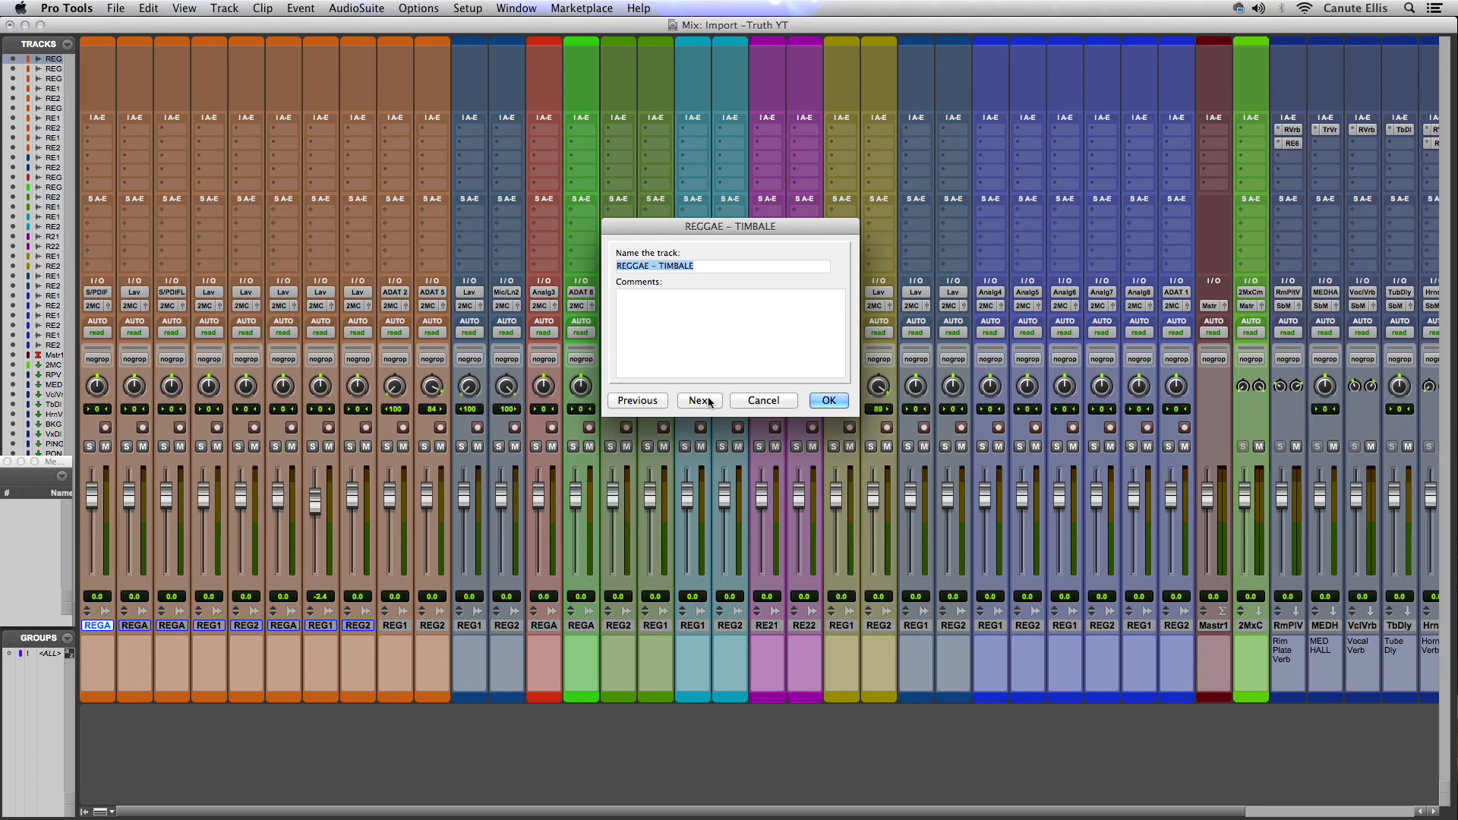
click(649, 400)
click(649, 400)
click(649, 400)
click(649, 400)
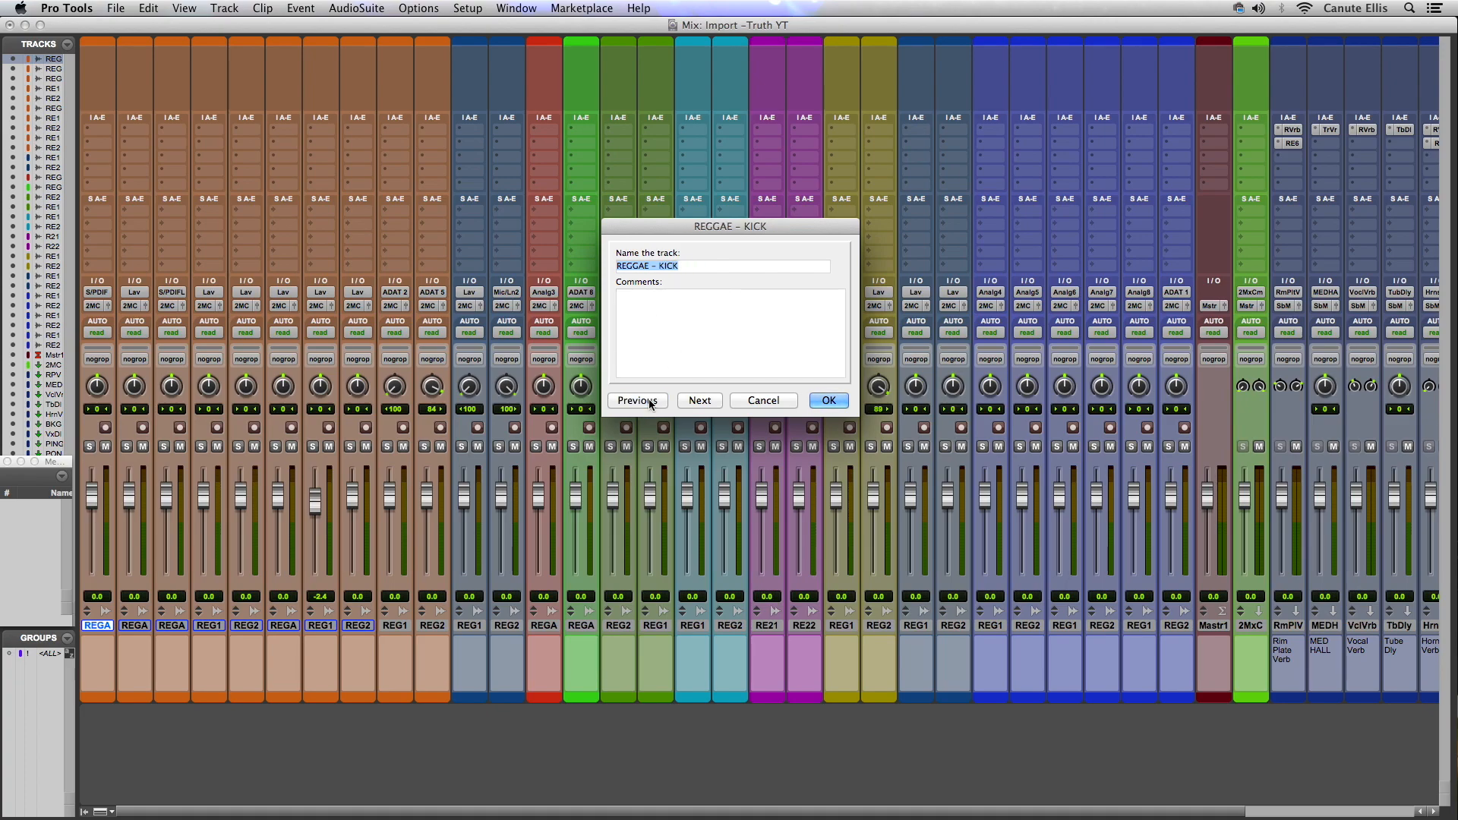
- Rename the REGGAE – KICK track as KICK and advance to the following track's name
click(658, 265)
key(BackSpace)
key(BackSpace)
key(BackSpace)
key(BackSpace)
key(BackSpace)
key(BackSpace)
key(BackSpace)
key(BackSpace)
key(BackSpace)
click(697, 401)
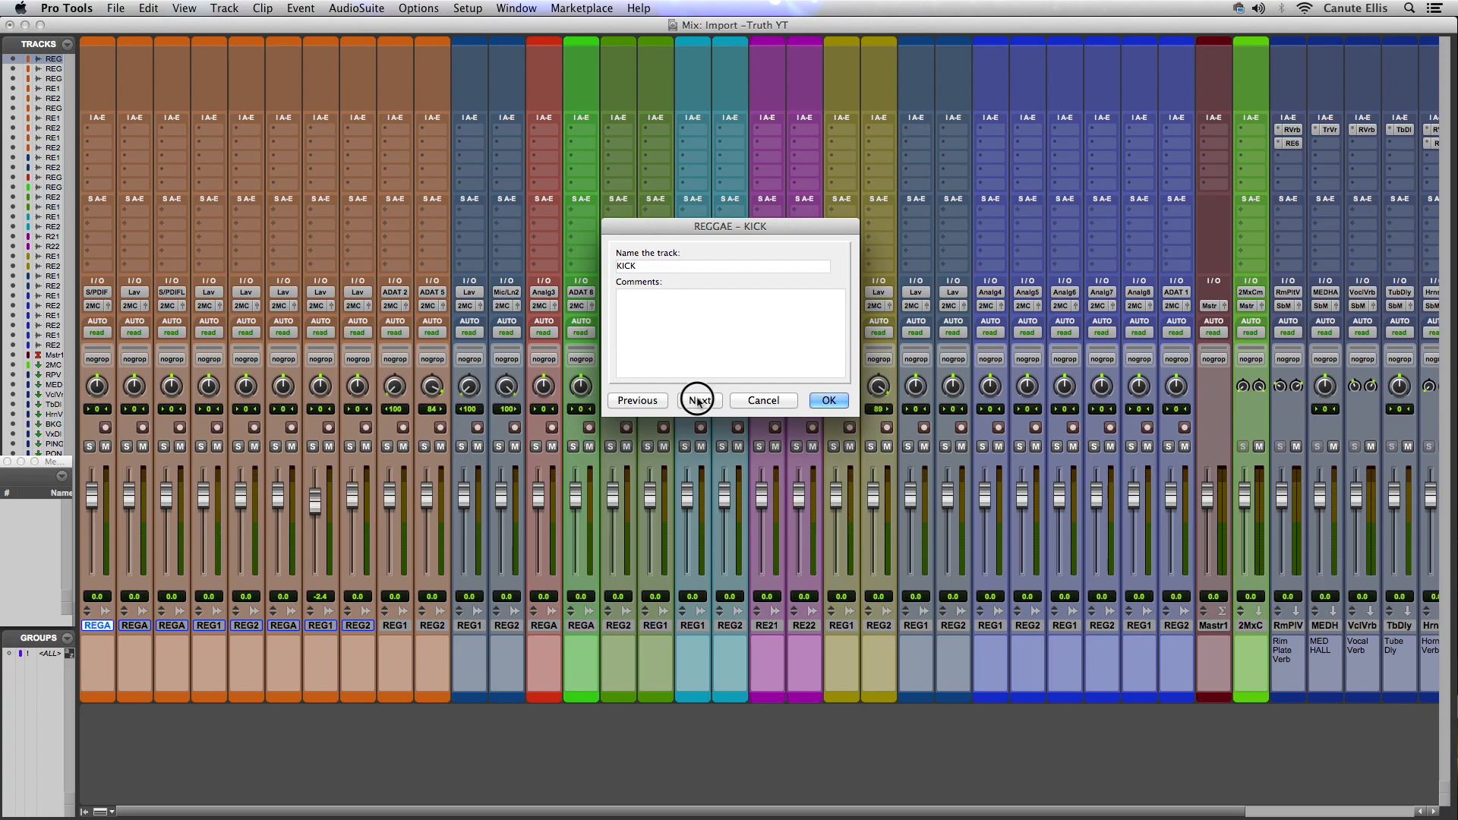
- Remove the REGGAE prefix from the snare track's name, leaving SNR, and advance to the hi-hat track
click(655, 265)
key(BackSpace)
key(BackSpace)
key(BackSpace)
key(BackSpace)
key(BackSpace)
key(BackSpace)
key(BackSpace)
key(BackSpace)
key(BackSpace)
click(700, 400)
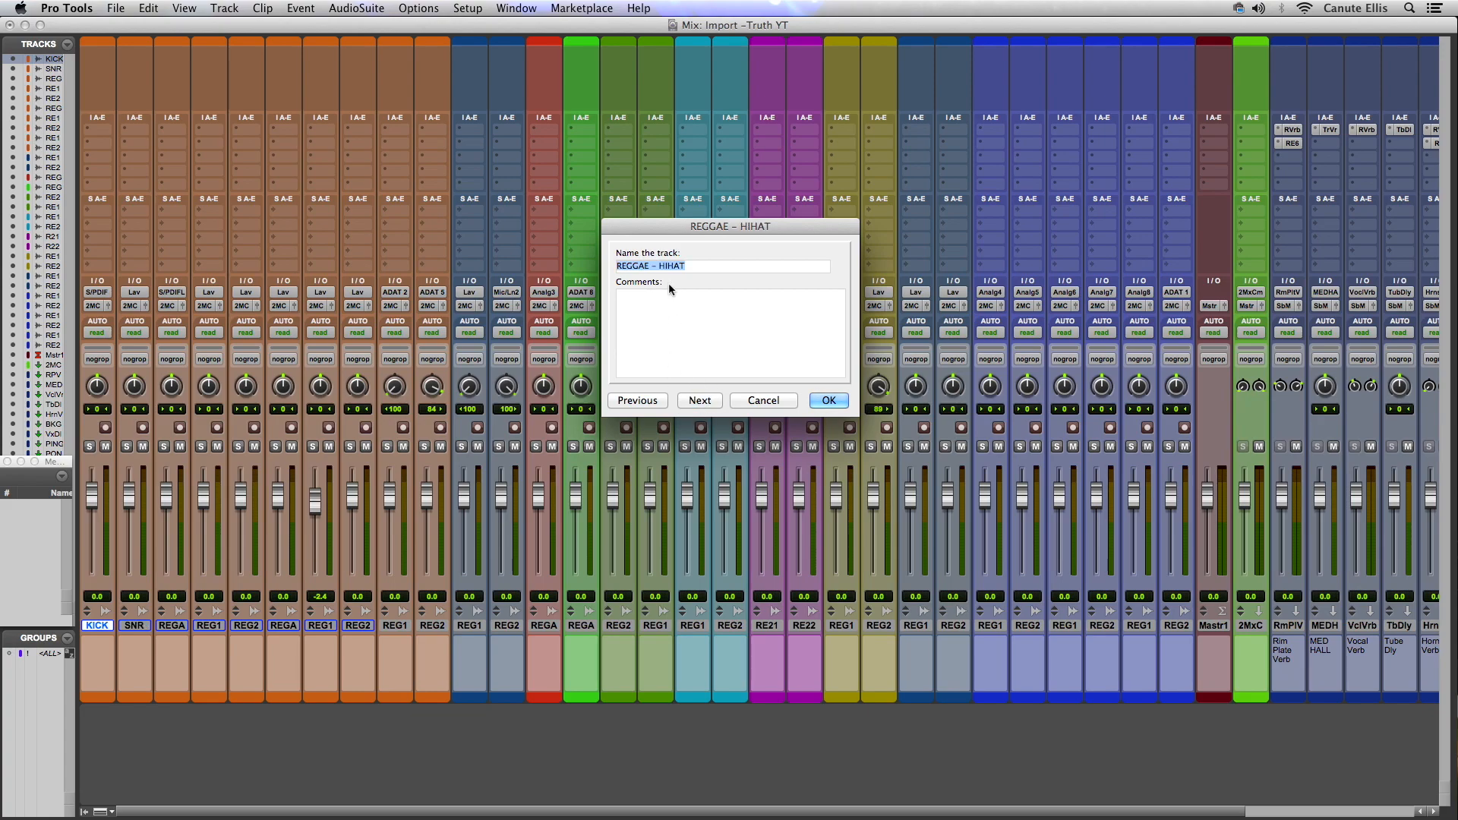
- Remove the REGGAE prefix from the names of all instrument tracks from HIHAT onward and finish renaming
click(653, 265)
key(BackSpace)
key(BackSpace)
key(BackSpace)
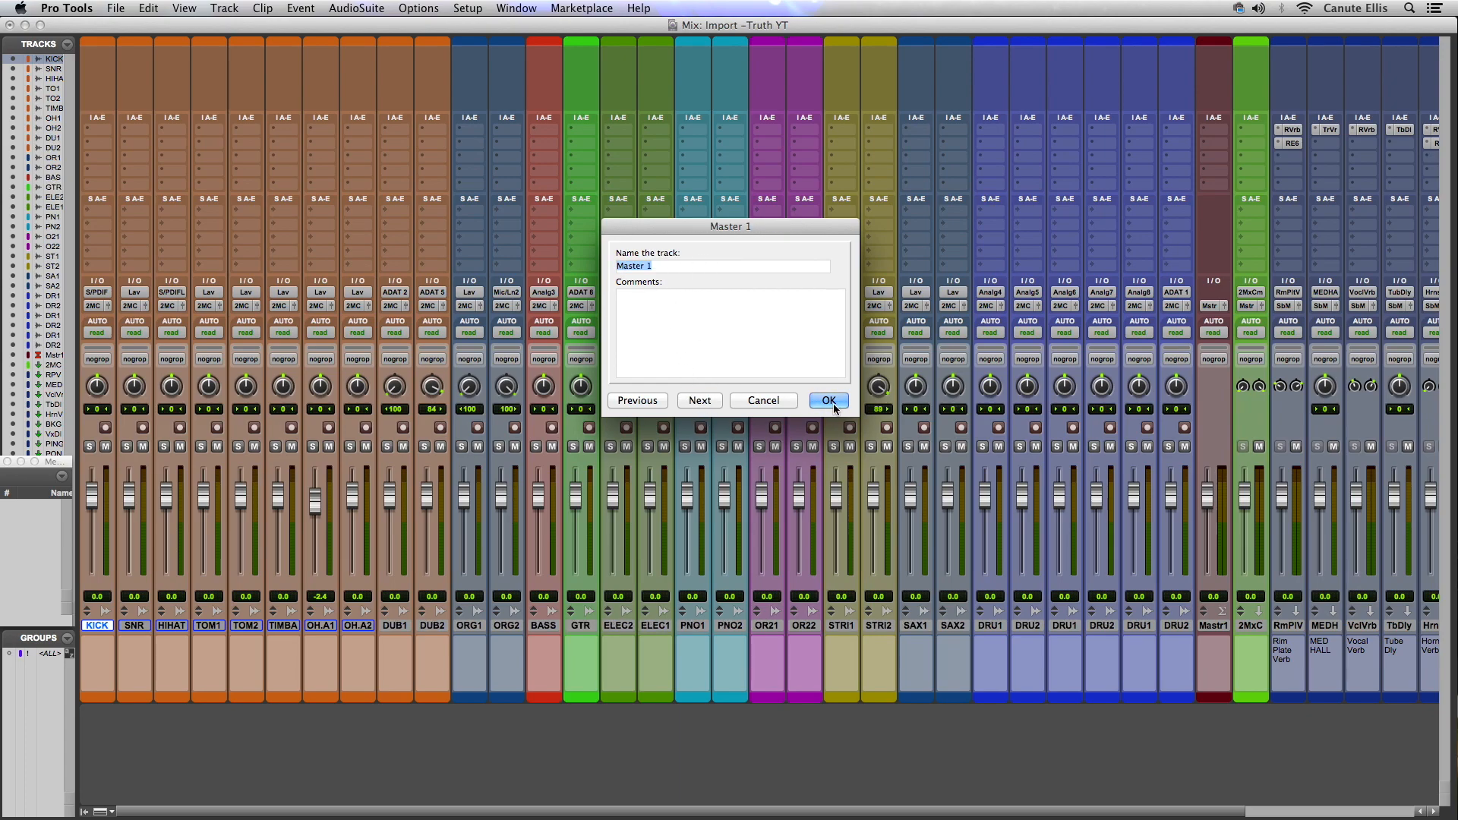
click(829, 400)
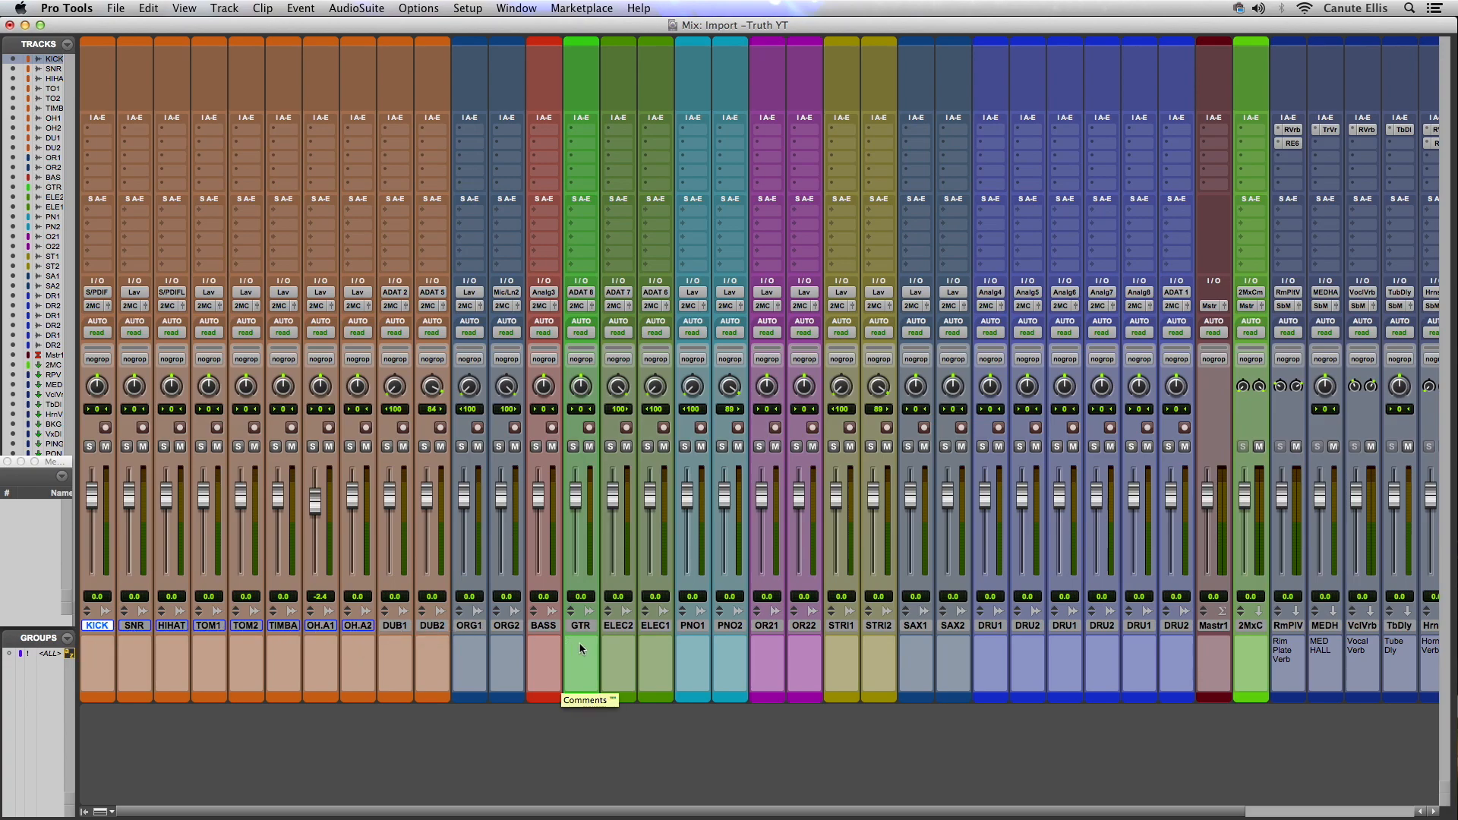
- Enter 52 as the comment of the KICK track
click(97, 650)
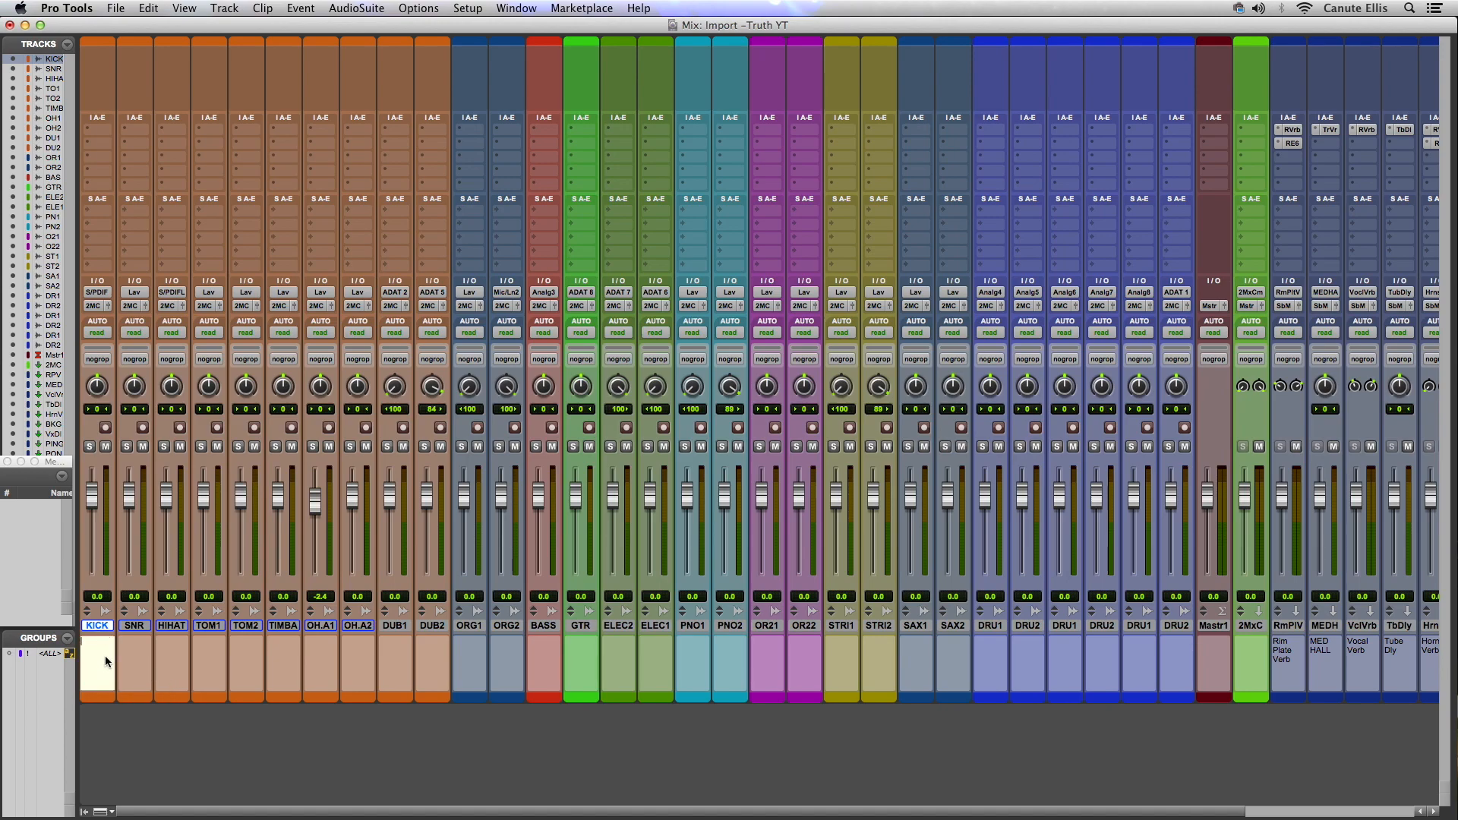
text(53)
key(Return)
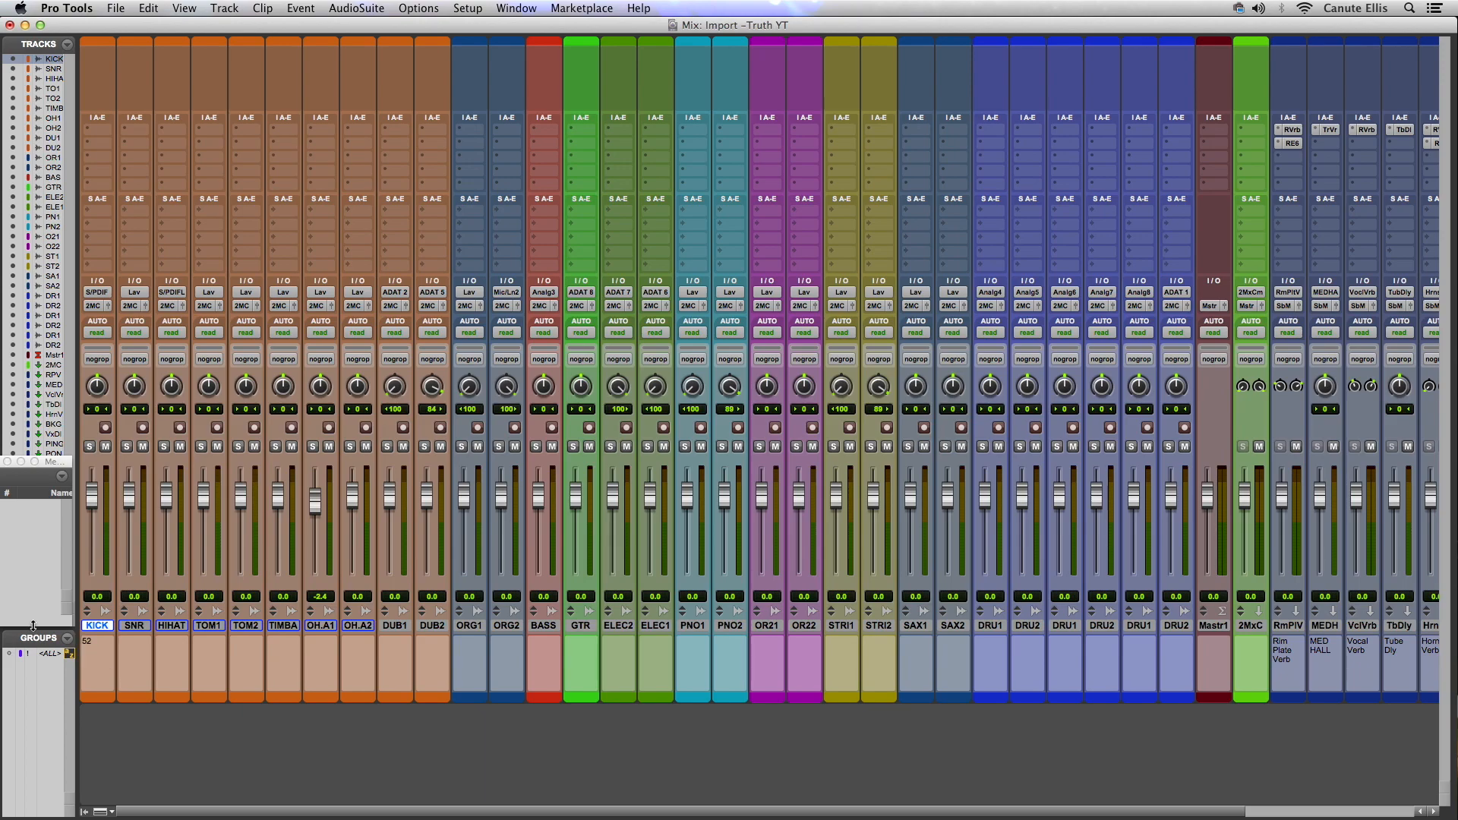
- Enter "beta 57" as the comment of the SNR track
click(145, 648)
text(5)
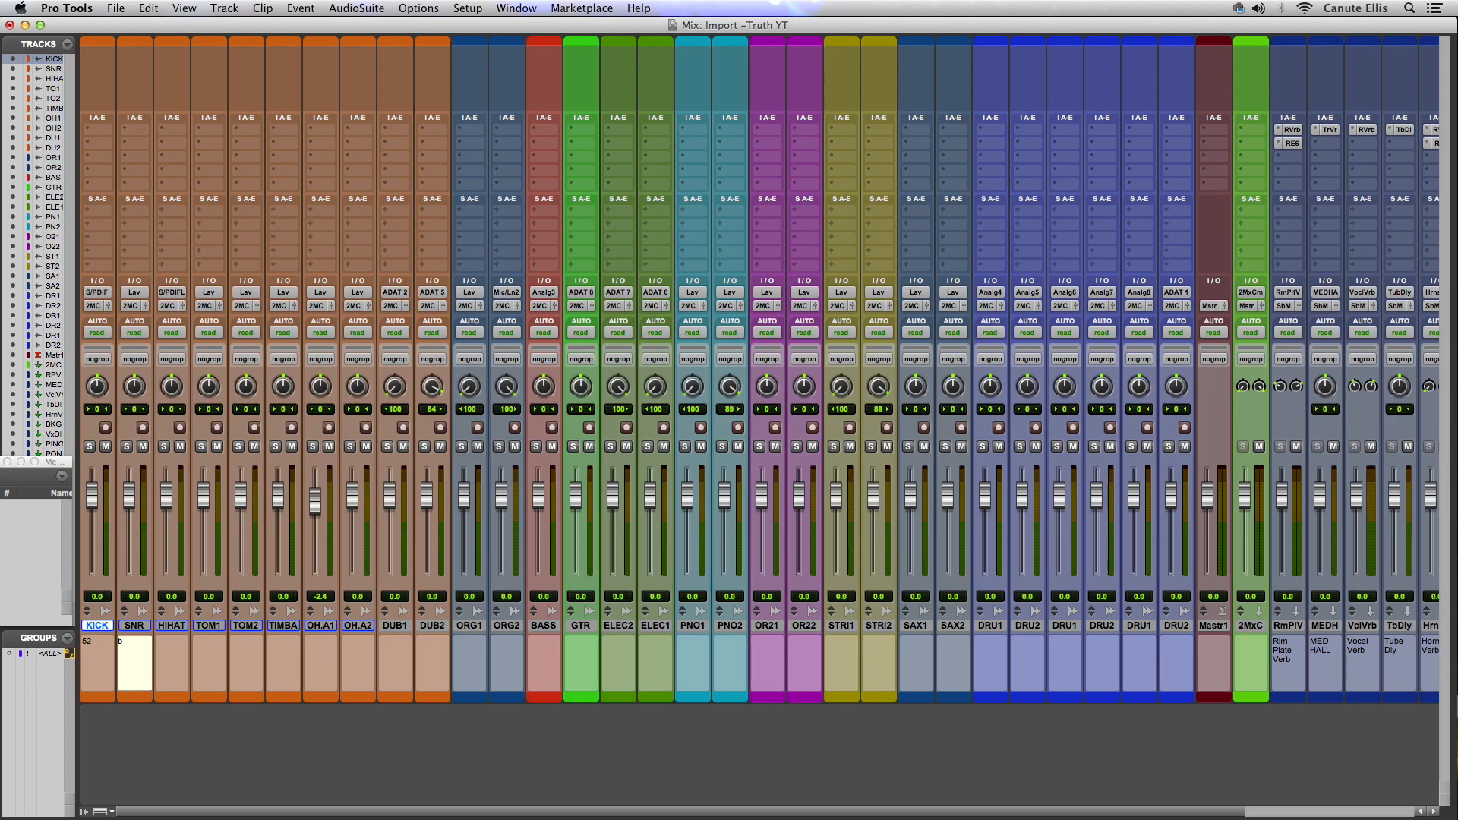
text(ba)
key(BackSpace)
text(eta 57)
key(Return)
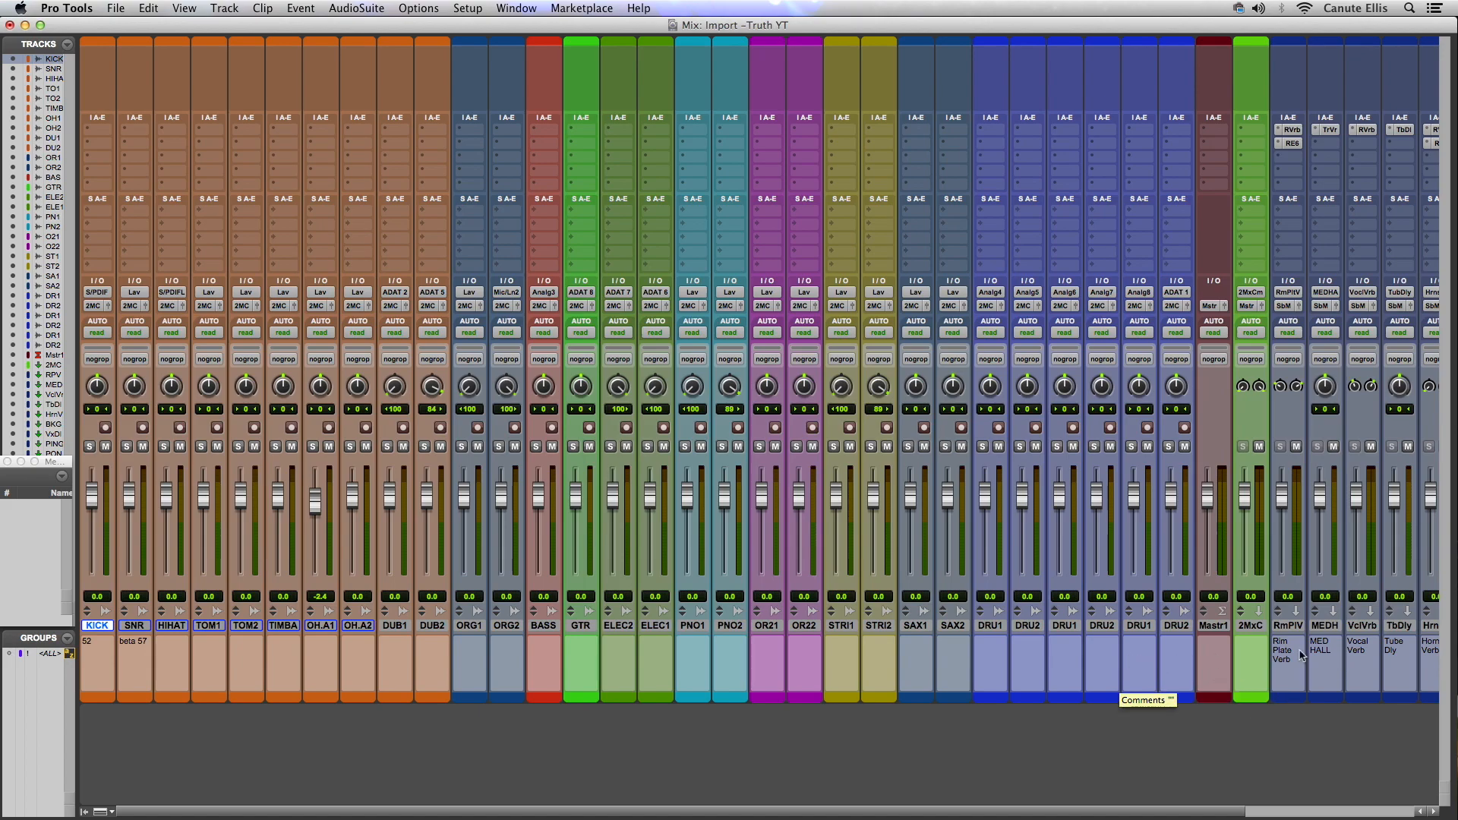
click(1280, 811)
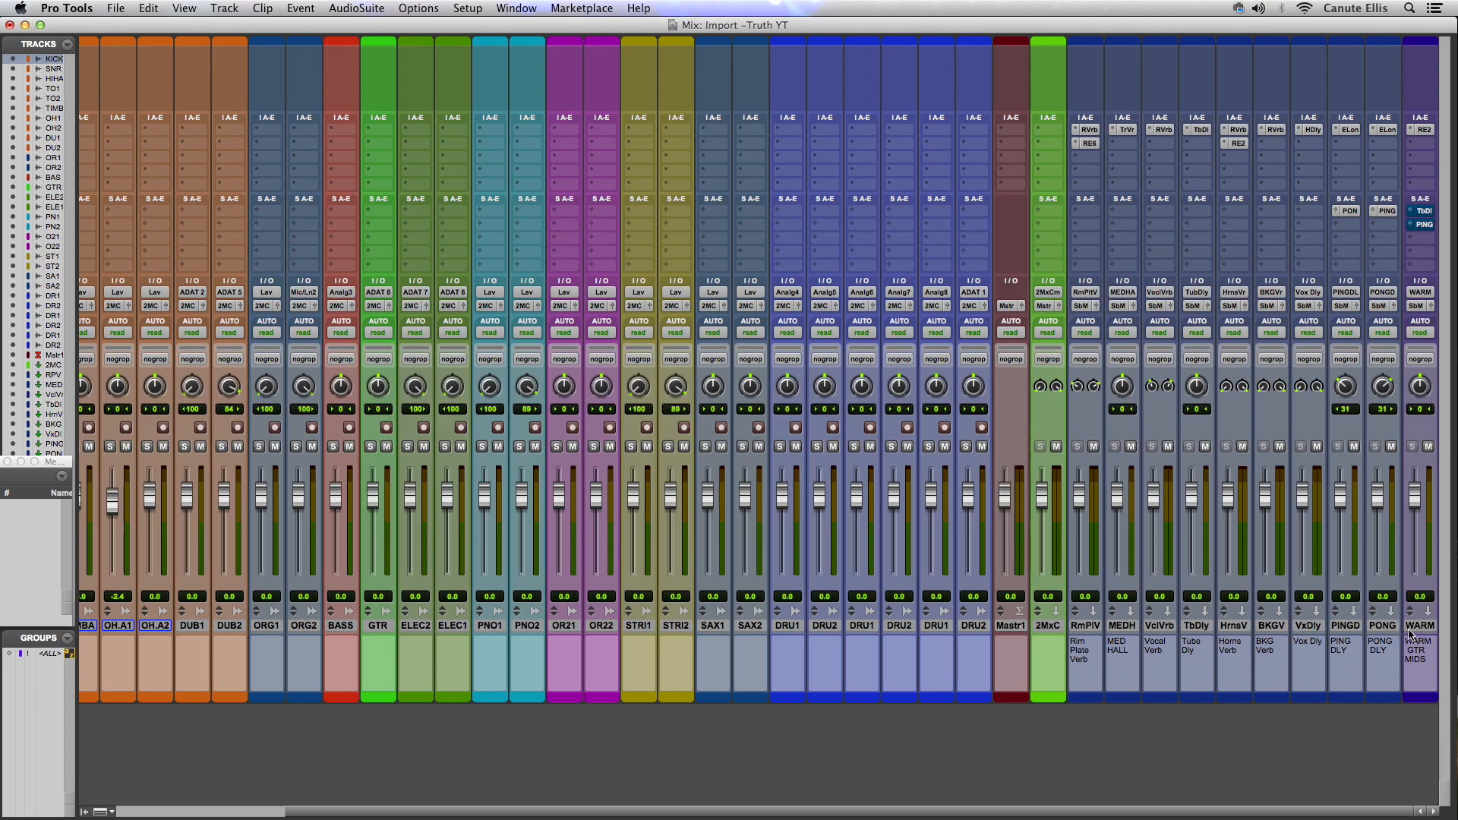
drag(1182, 815, 574, 809)
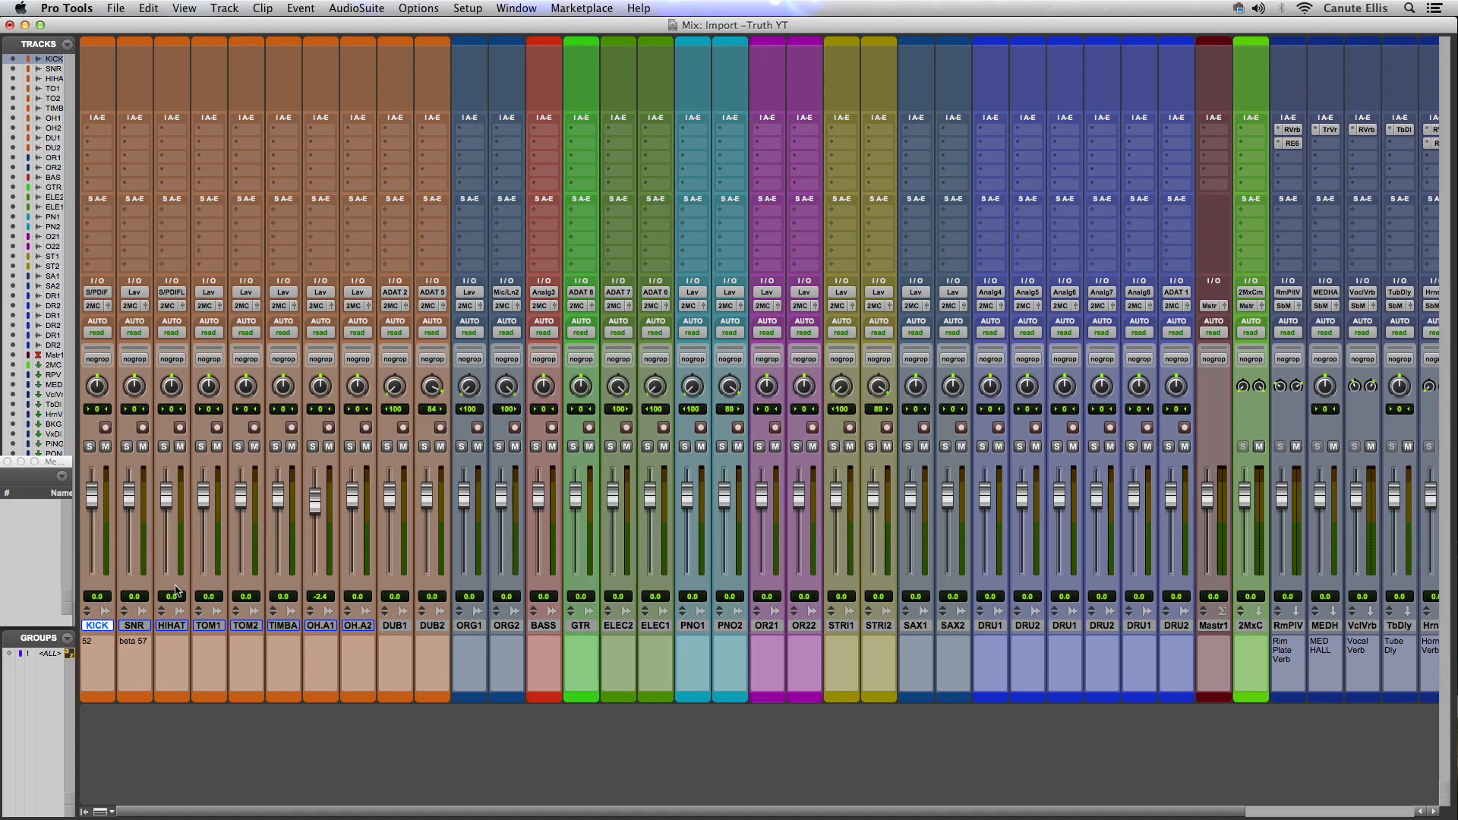
click(203, 448)
click(203, 448)
- Select the adjacent drum tracks KICK, SNR, HIHAT, TOM1 and TOM2
click(98, 627)
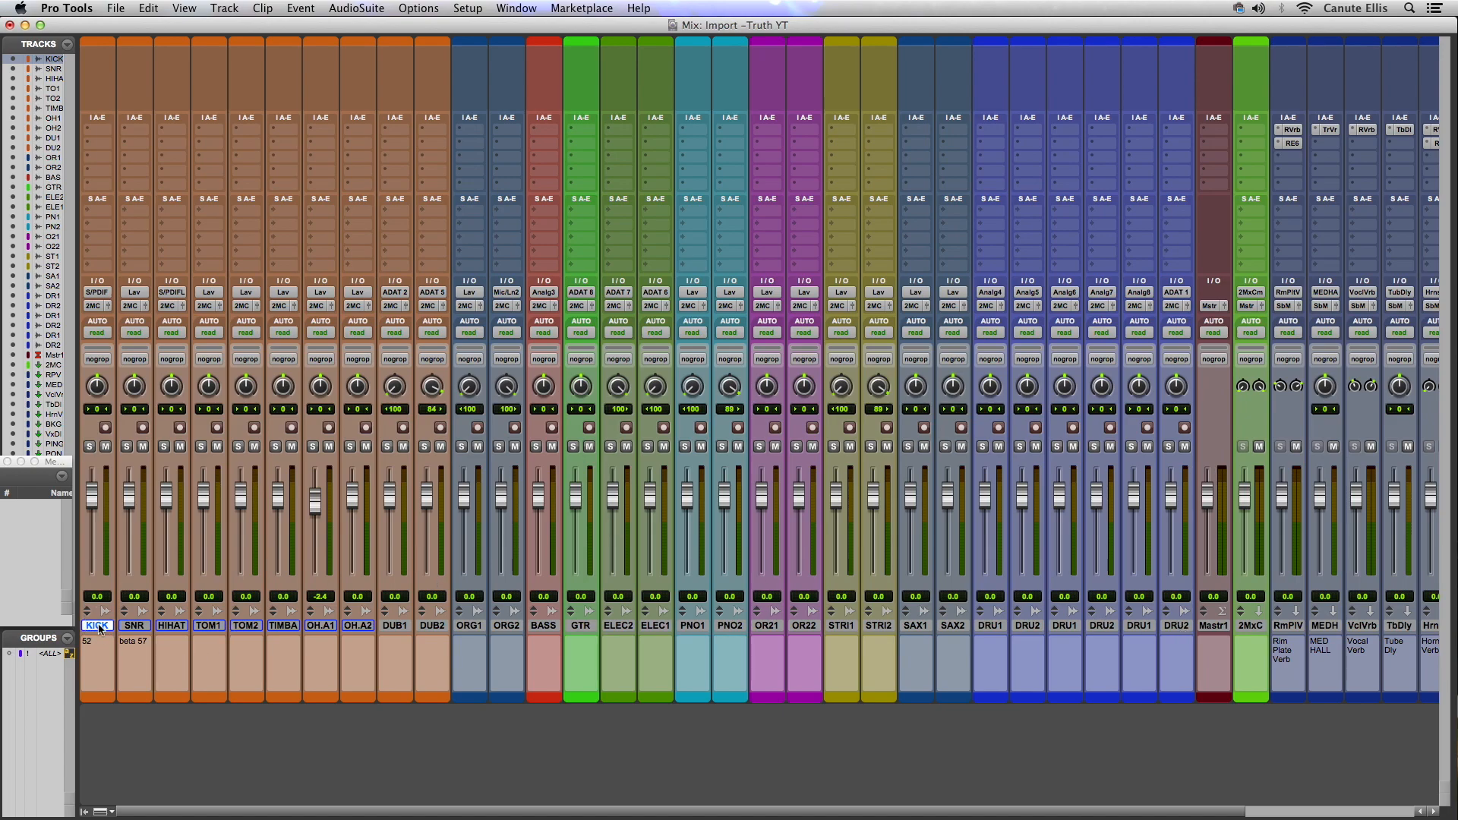
shift+click(141, 627)
shift+click(172, 627)
shift+click(204, 627)
shift+click(244, 627)
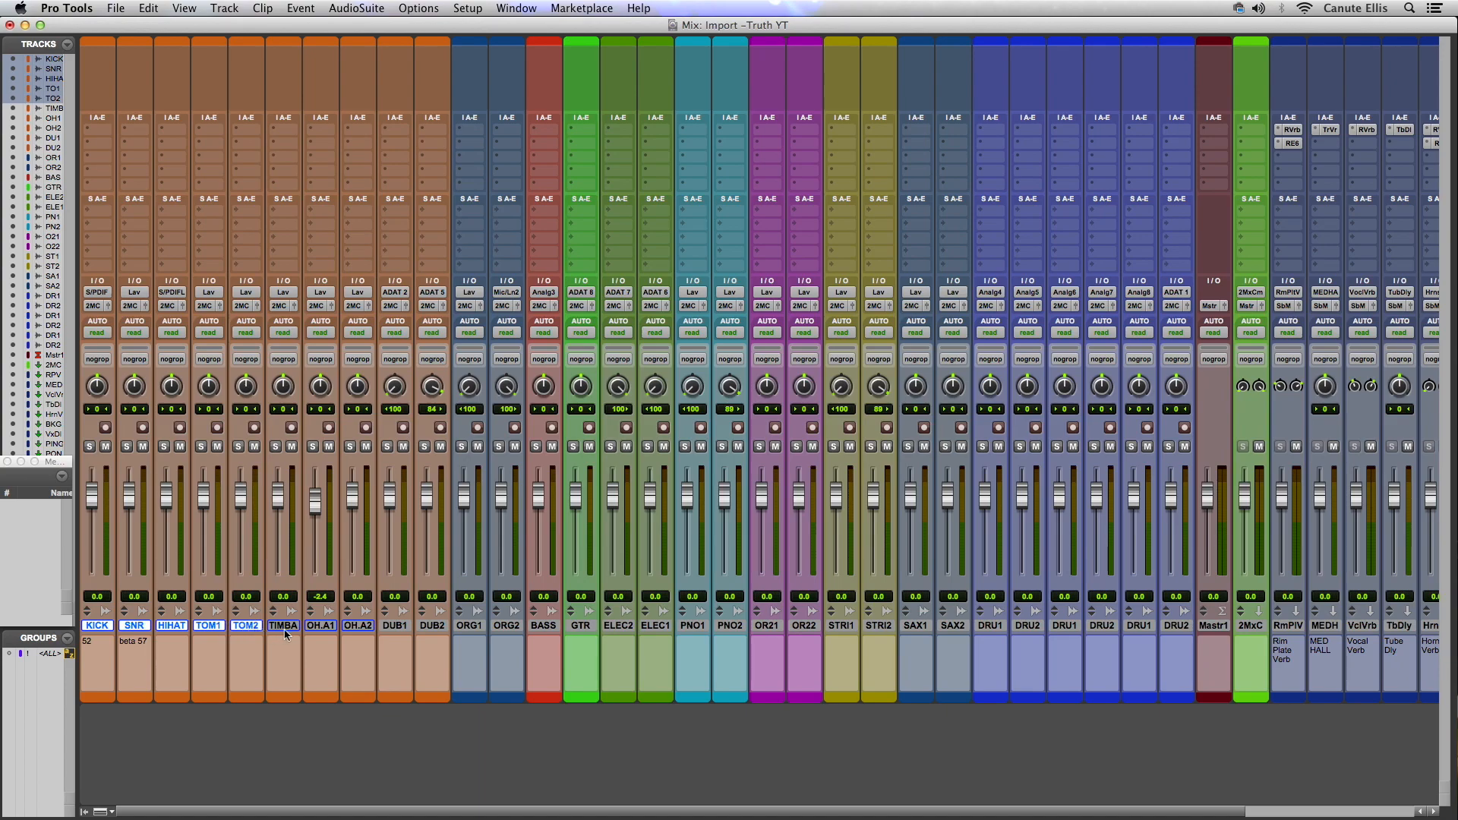
- Add the non-adjacent tracks OH.A2, DUB2, ORG2, ELEC2, PNO2, OR22 and STRI2 to the selection
super+click(365, 627)
super+click(441, 627)
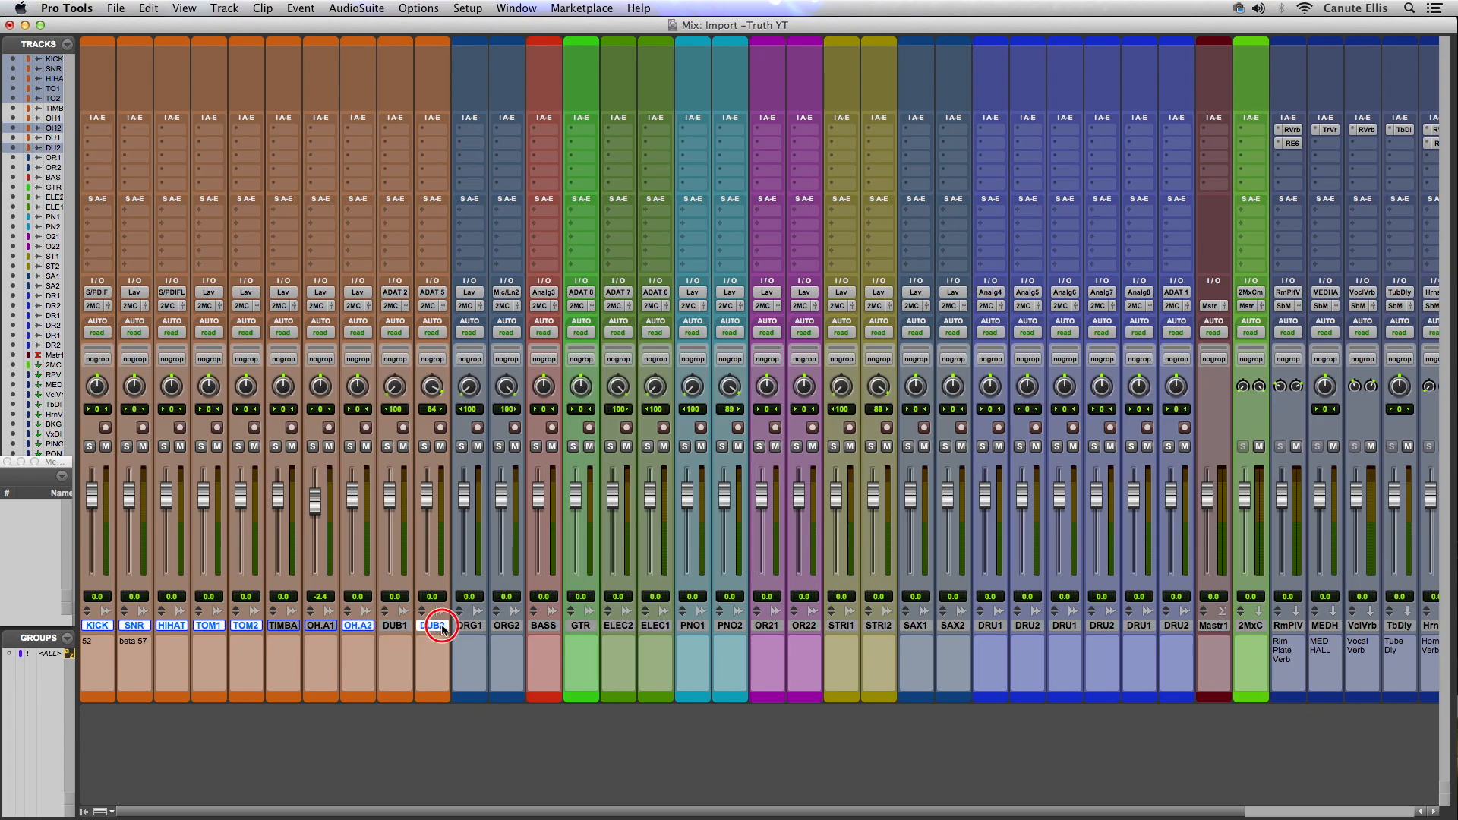
super+click(507, 628)
super+click(618, 627)
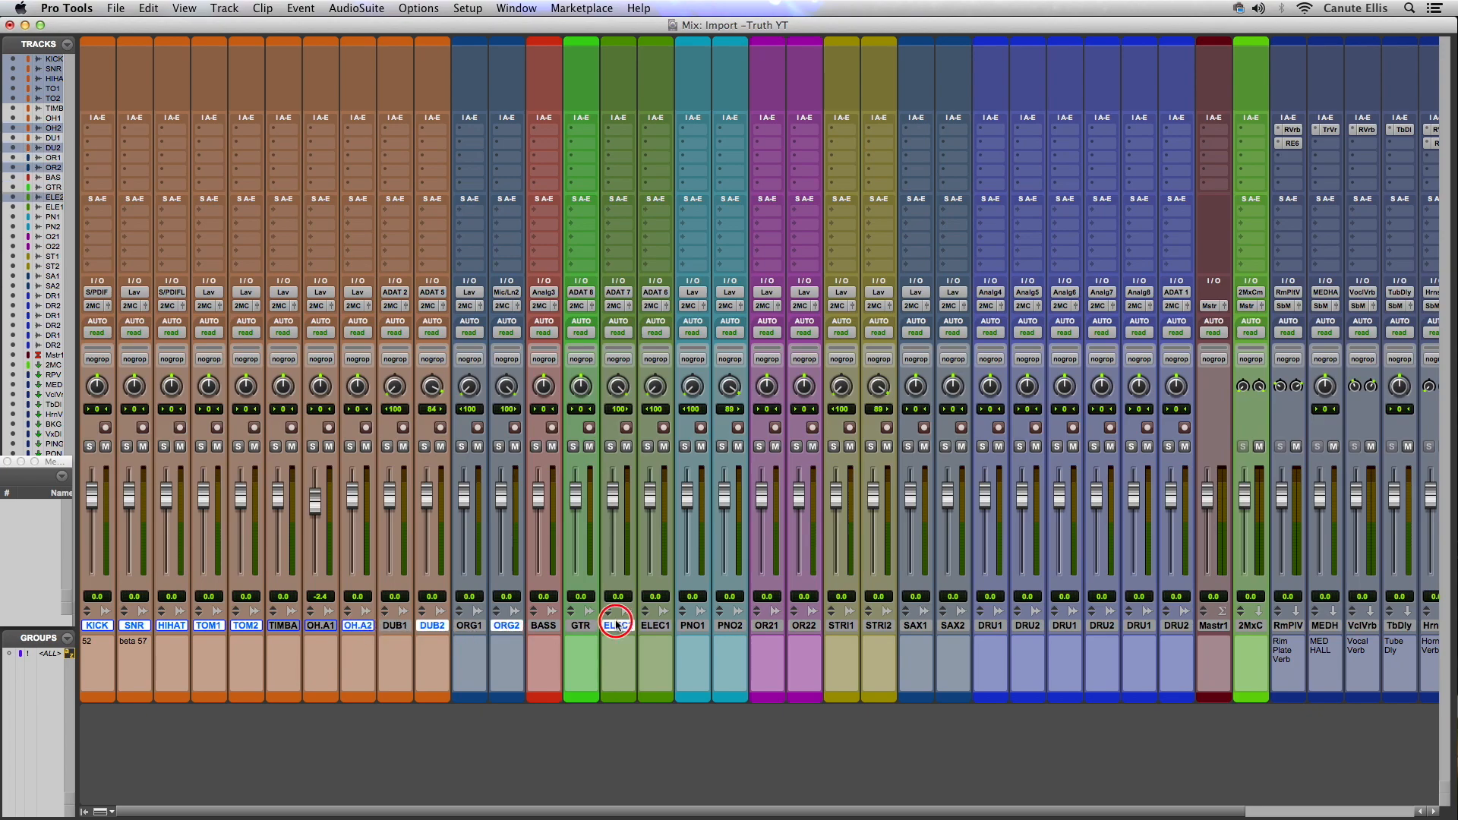
super+click(729, 628)
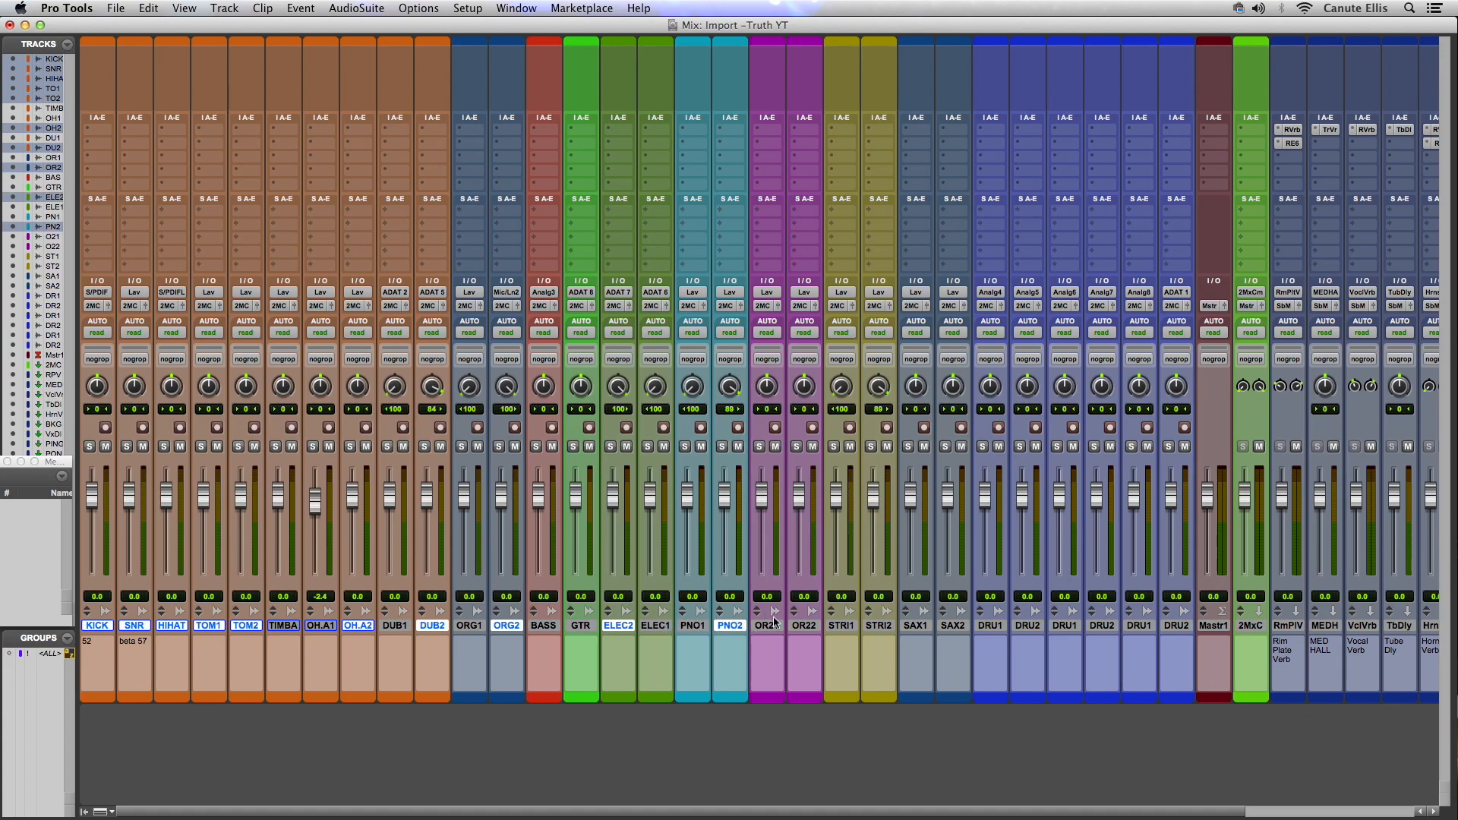
super+click(808, 627)
super+click(879, 627)
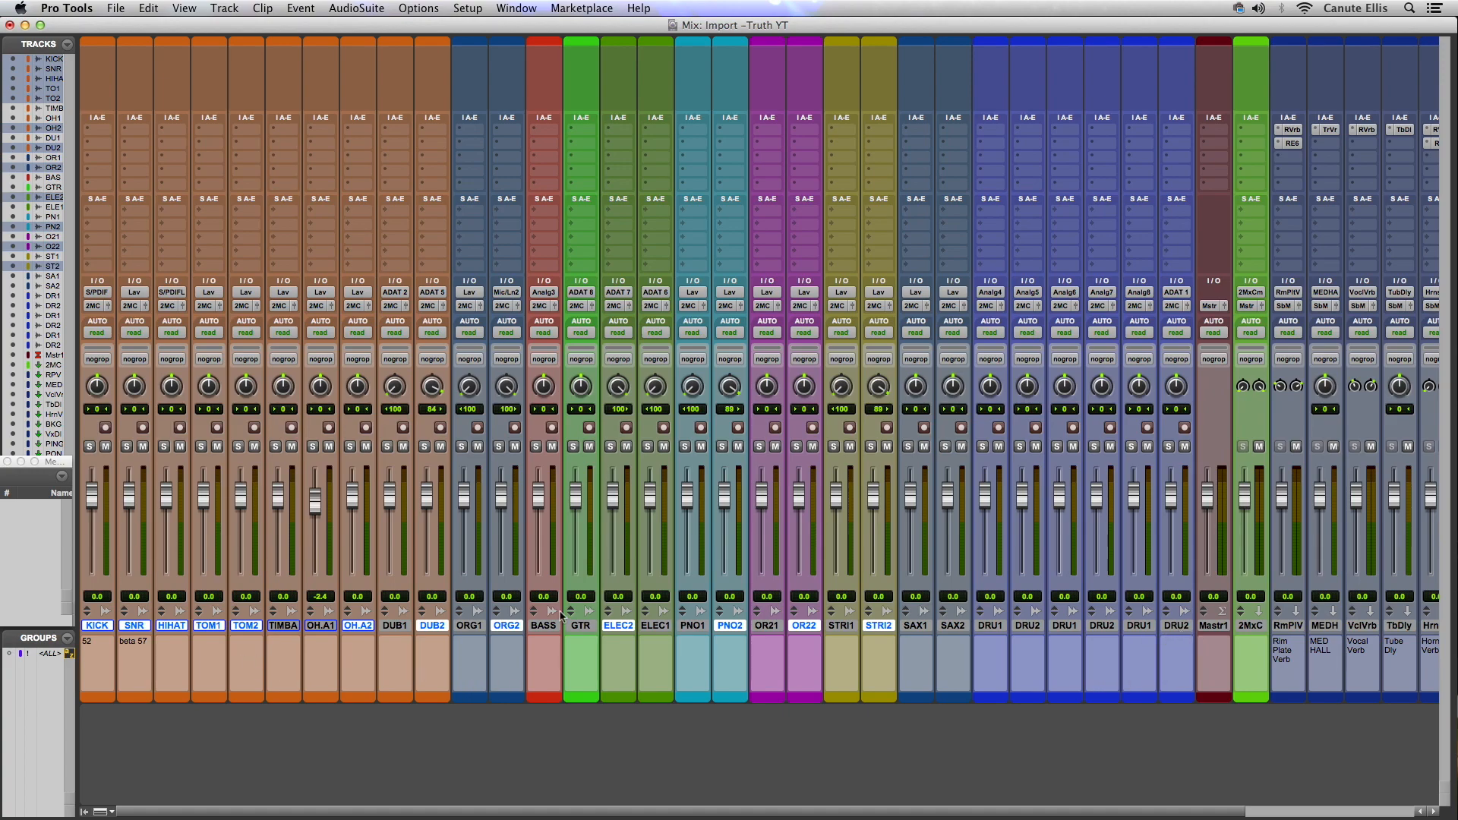
- Select the whole range of instrument tracks from KICK through the last DRU2 track beside Master 1
click(579, 625)
click(85, 625)
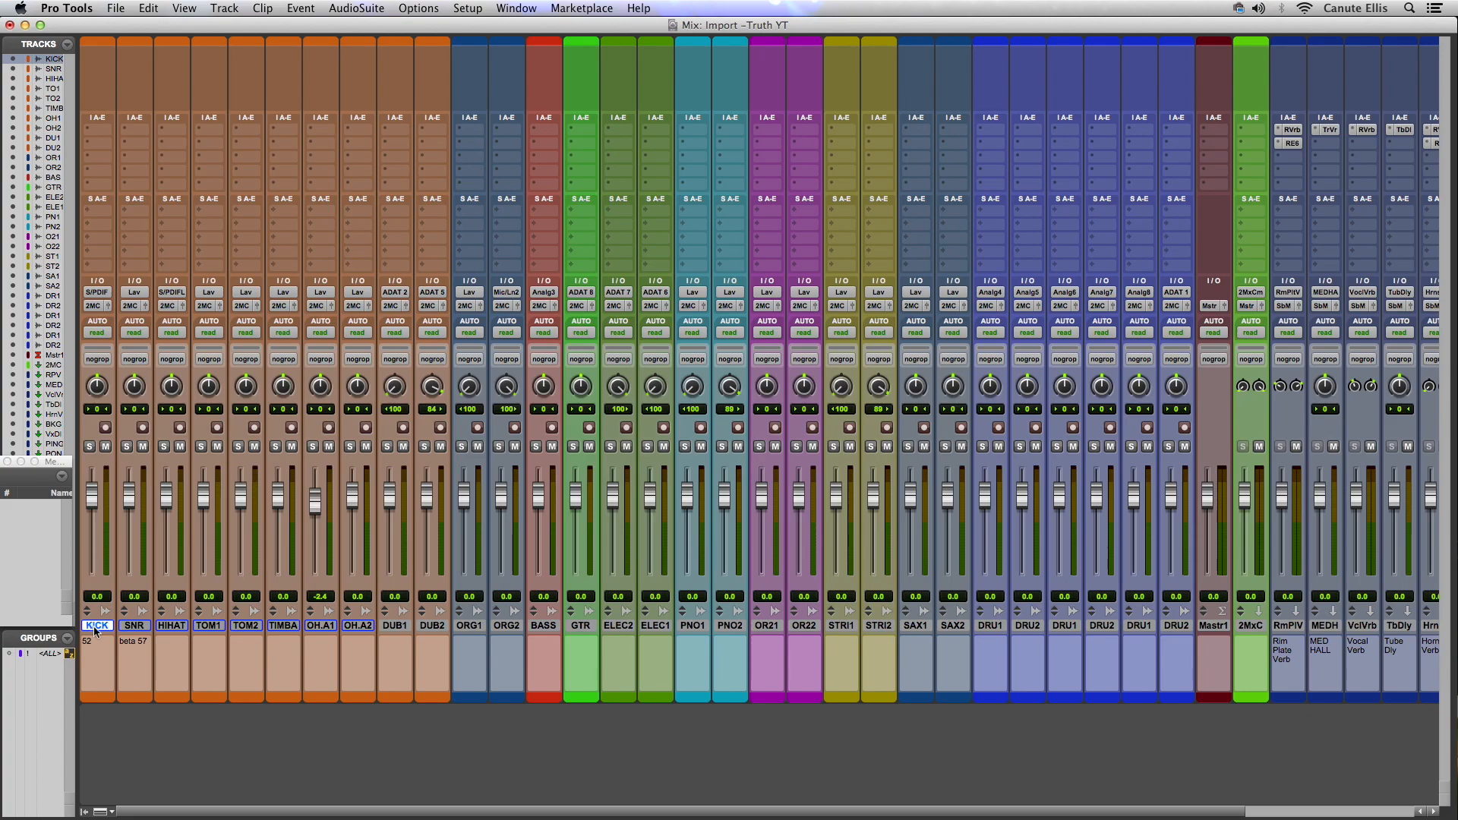
shift+click(1176, 626)
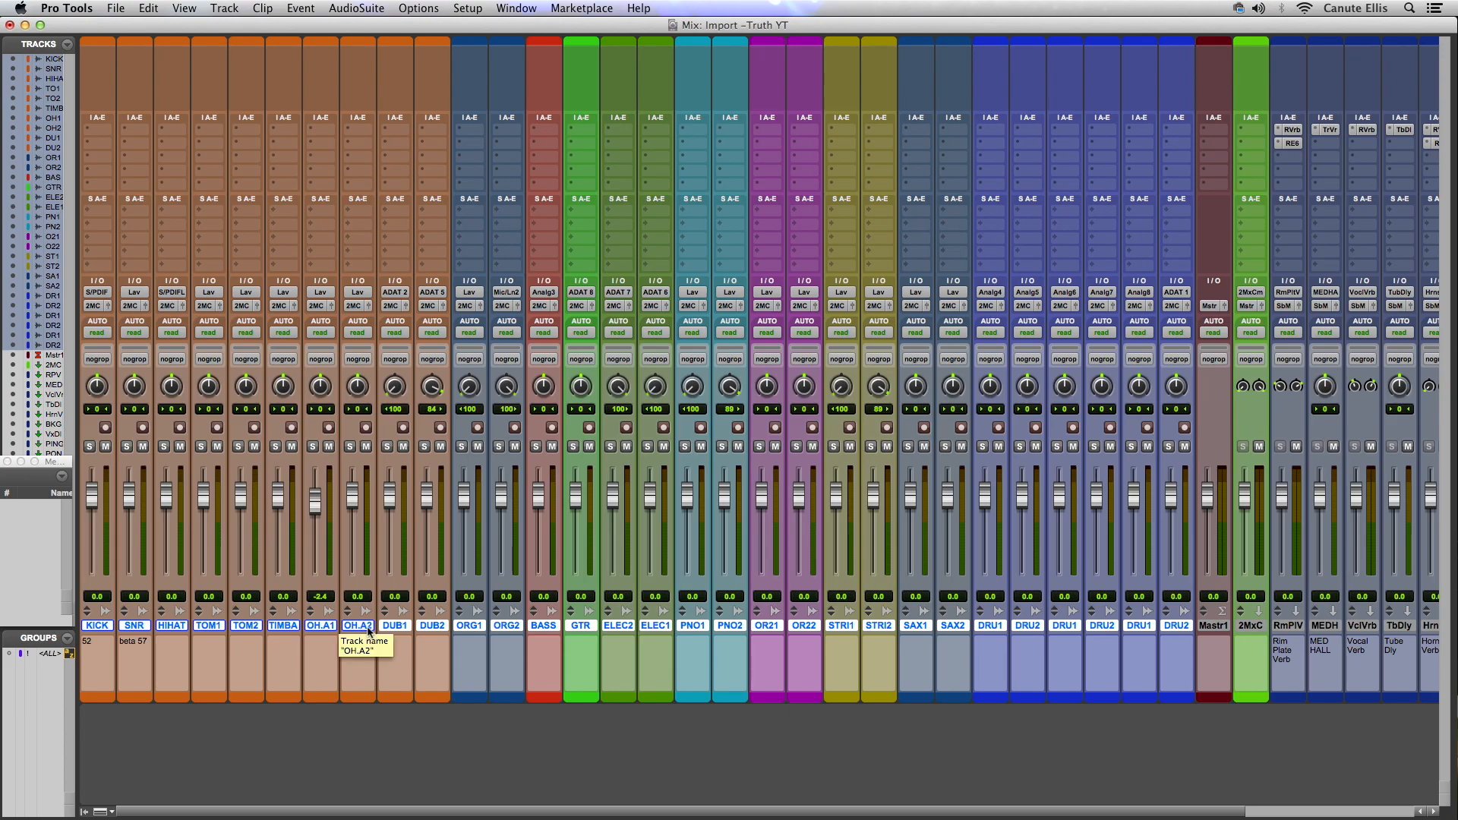
- Start a new group from the selected tracks, name it Arrangement, and review the available group IDs, keeping ID a
key(super+g)
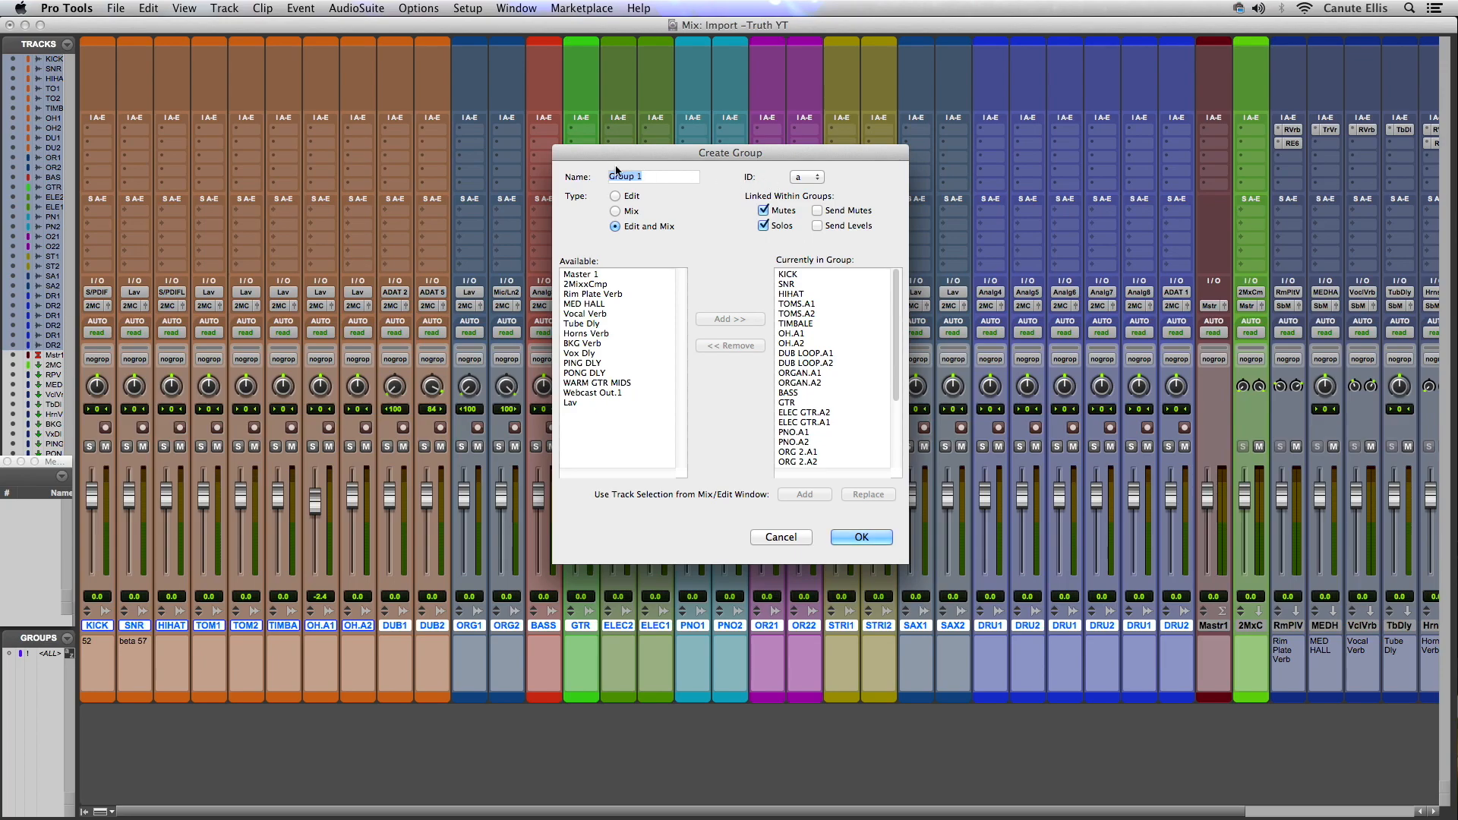
drag(680, 155, 666, 93)
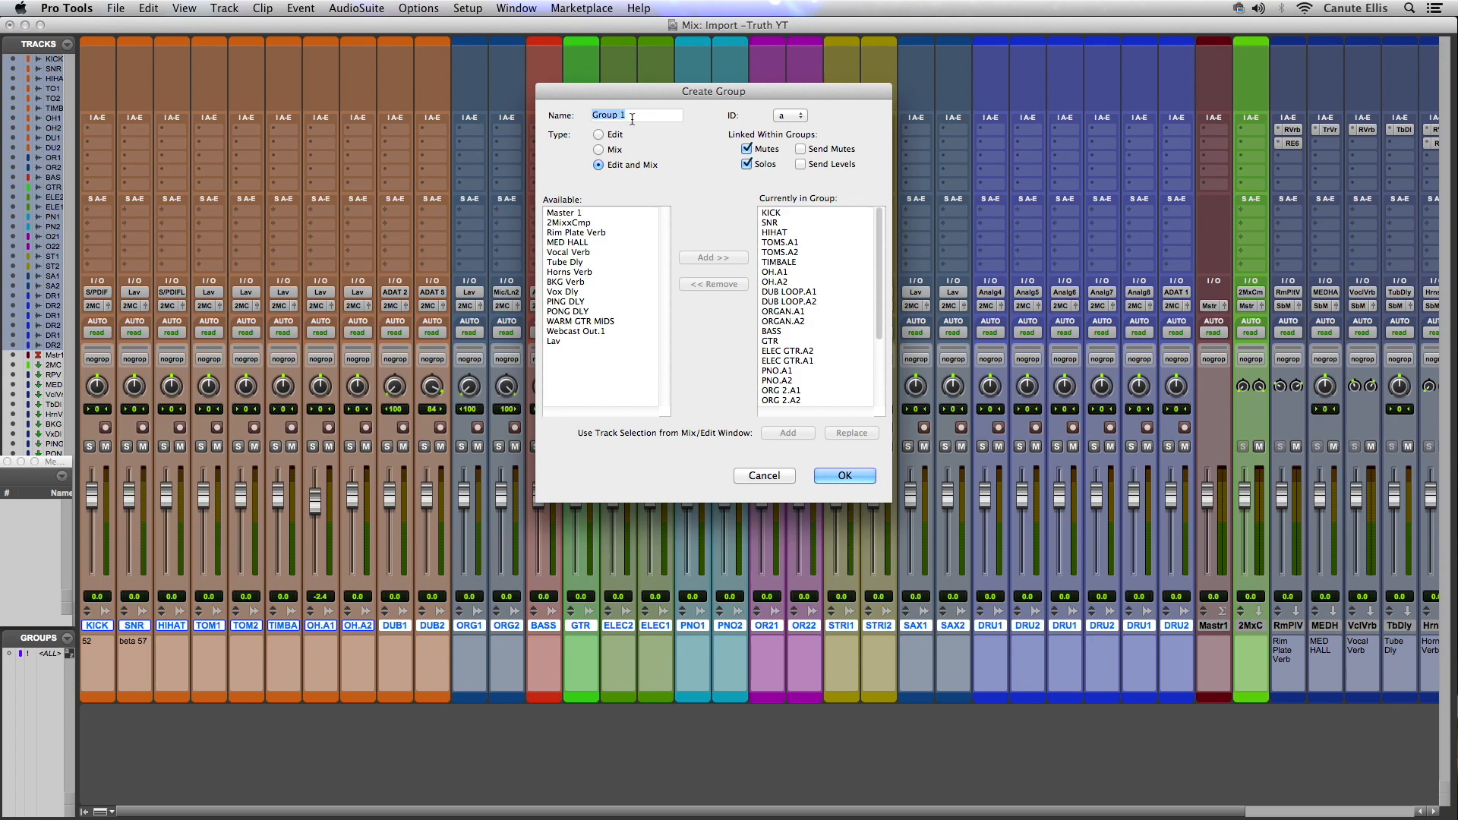
text(Arrangement)
click(803, 116)
mouse_move(808, 119)
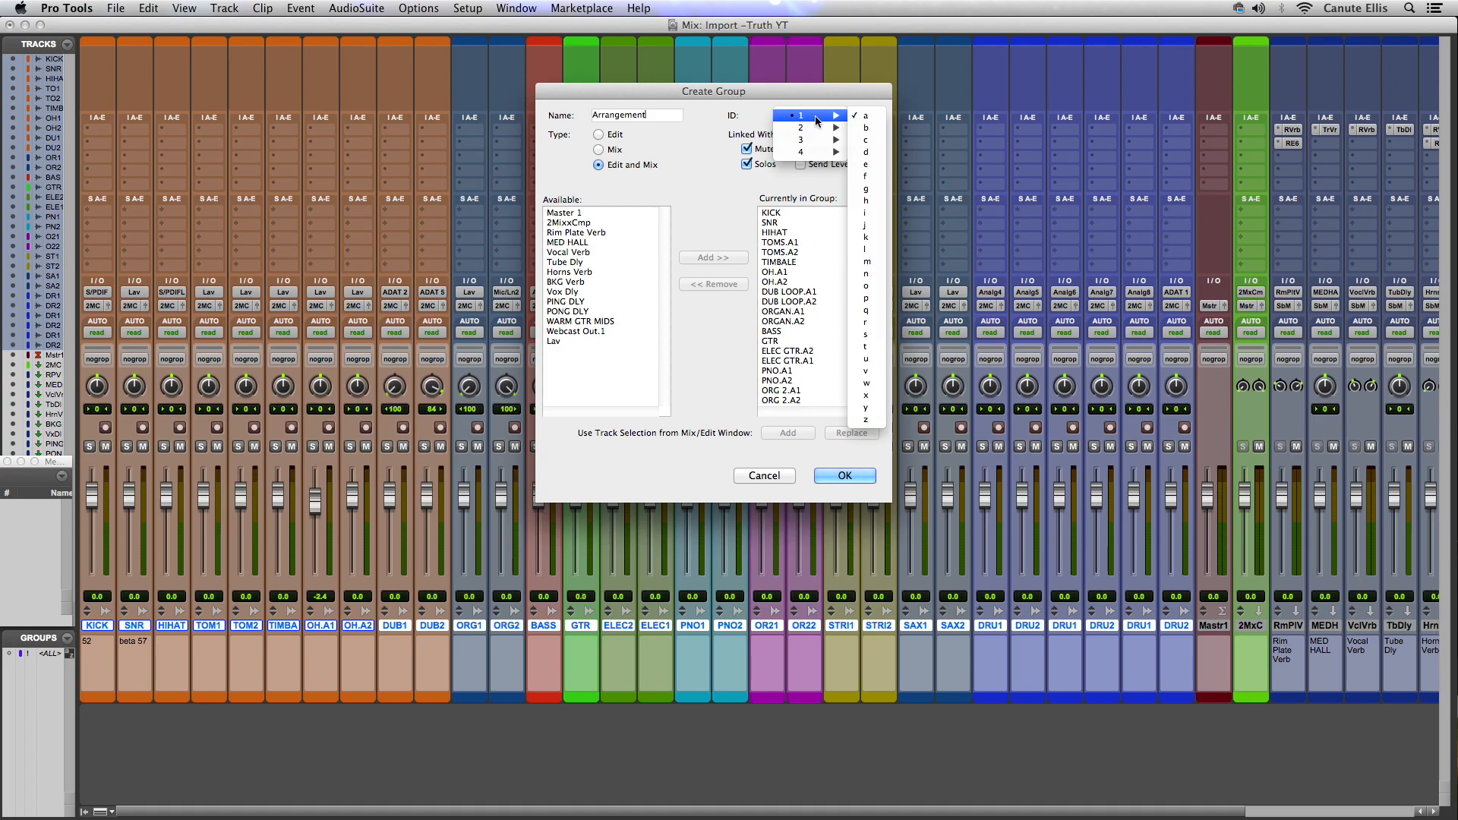
mouse_move(820, 158)
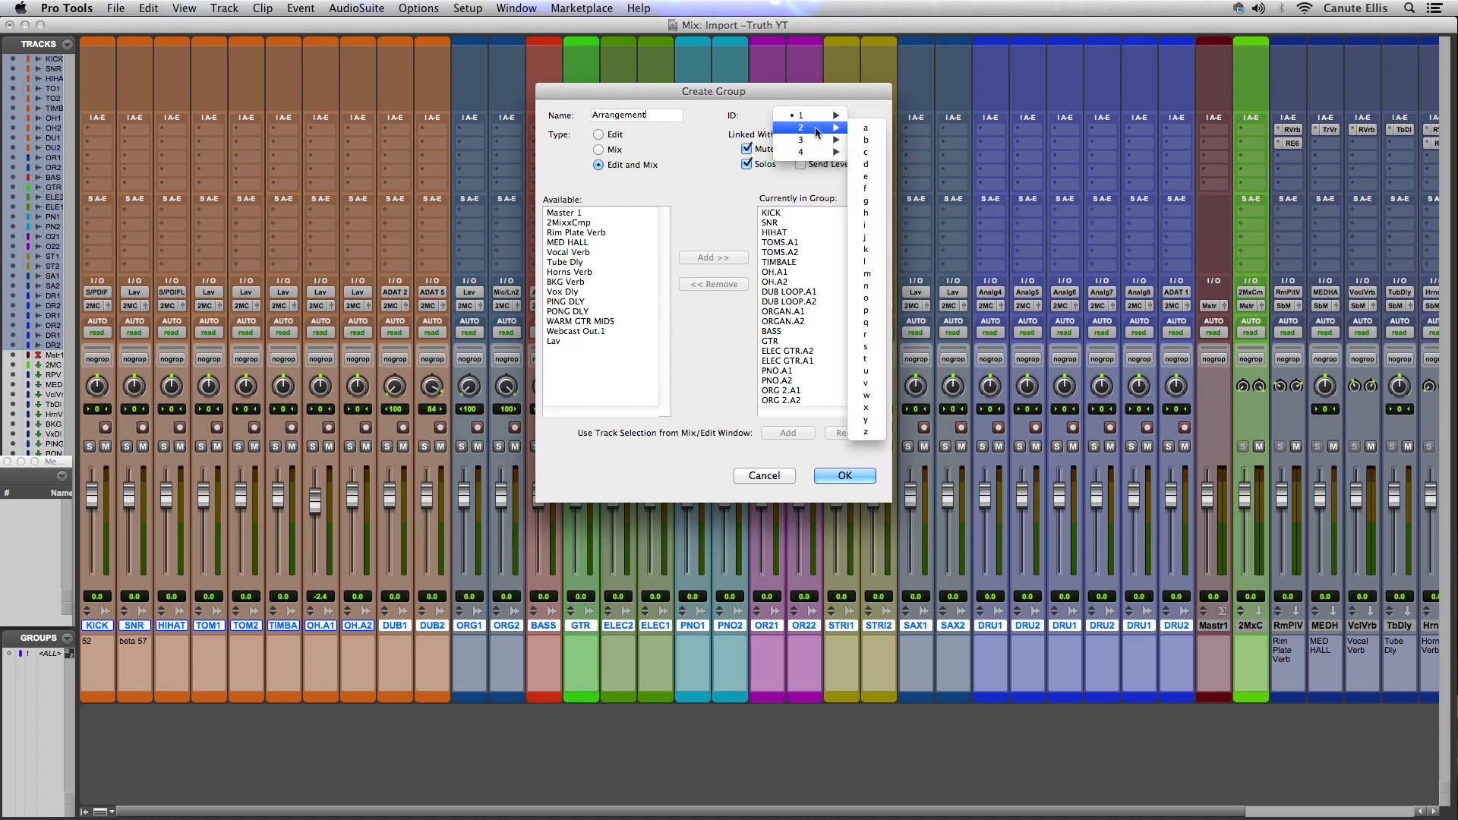
click(745, 117)
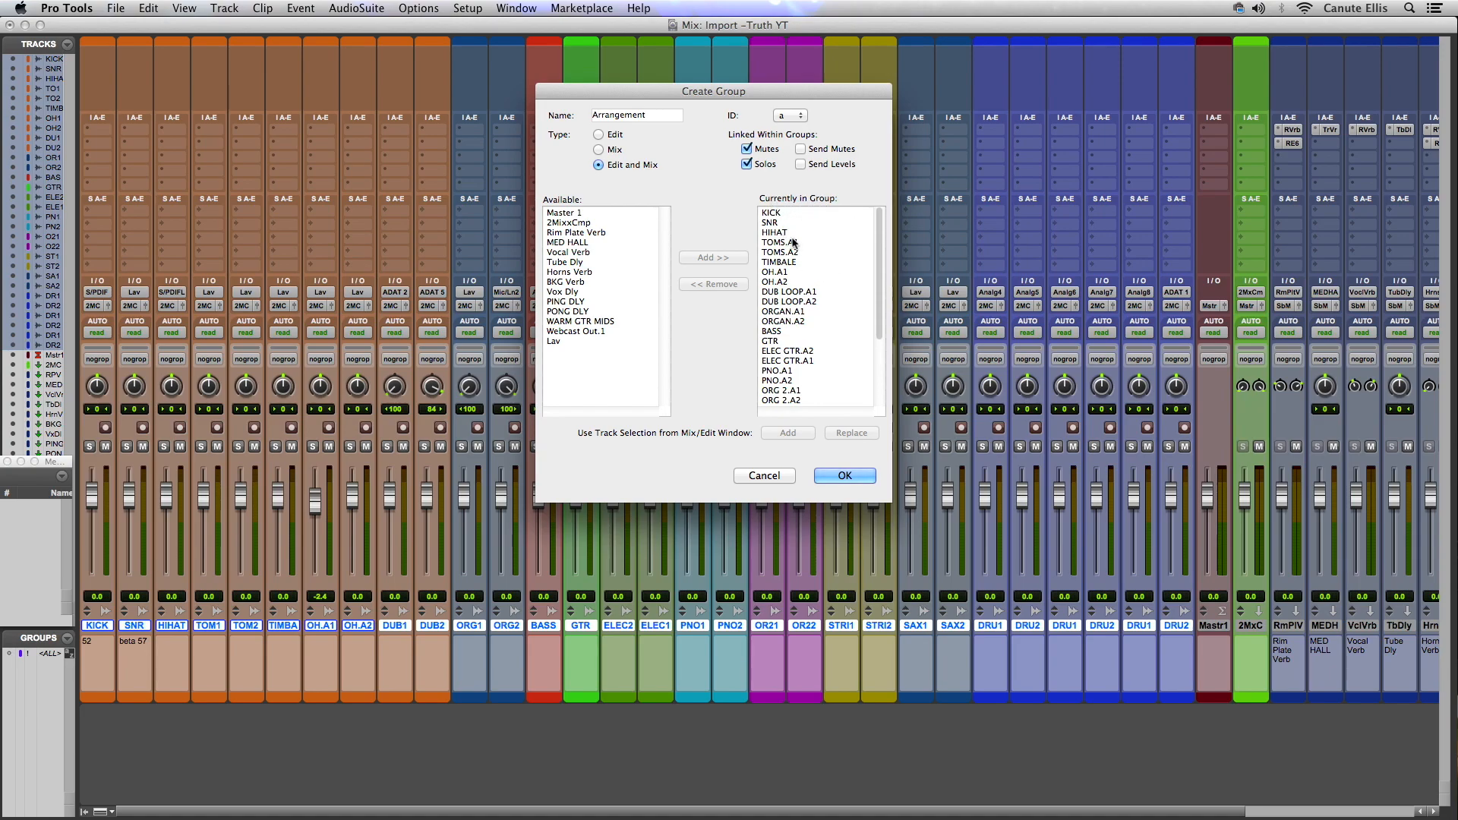
- Remove DRUM SLAPBAK.A2 from the group's members and add it back
drag(881, 271, 831, 412)
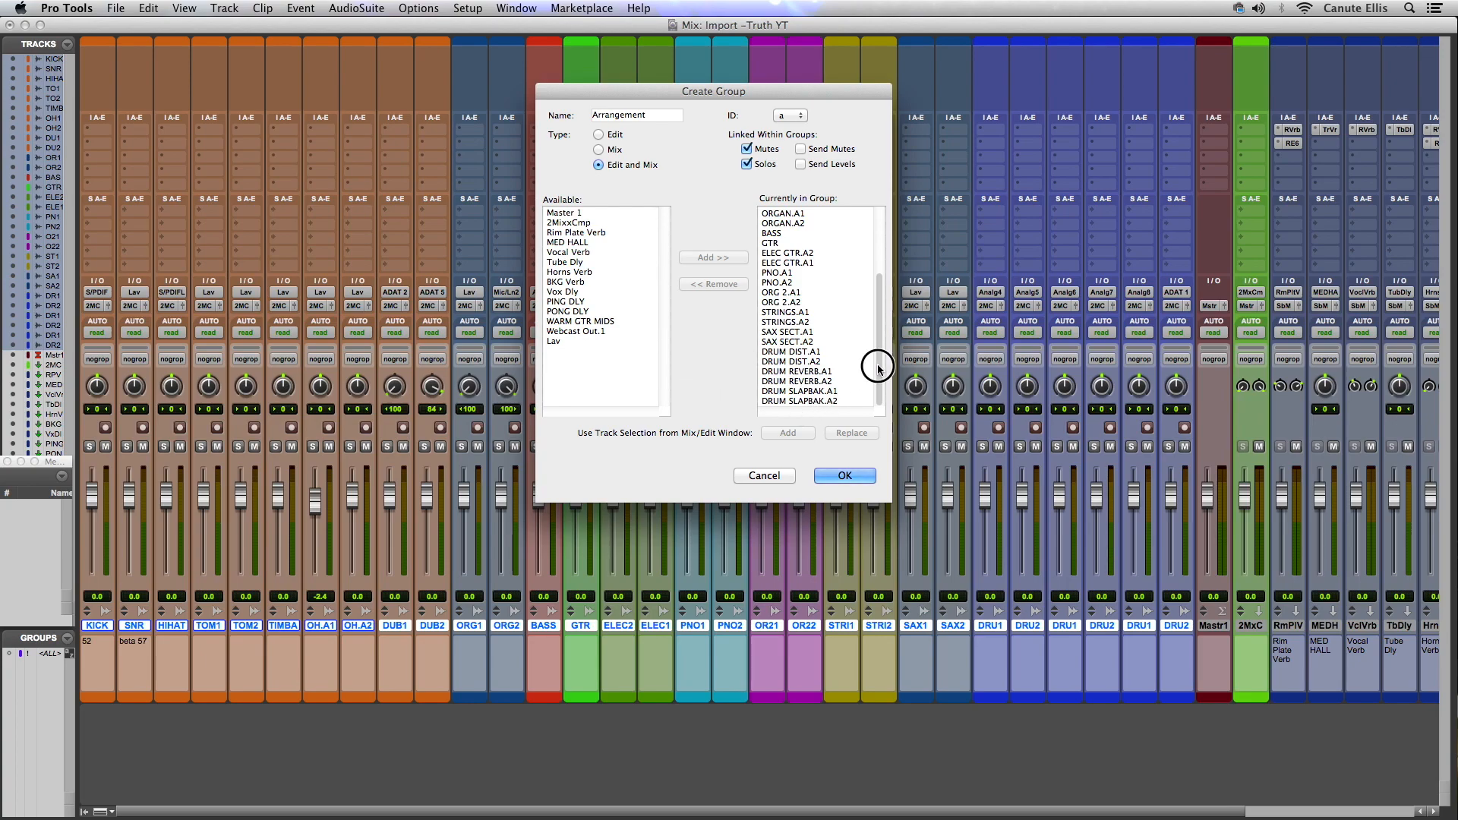
click(828, 402)
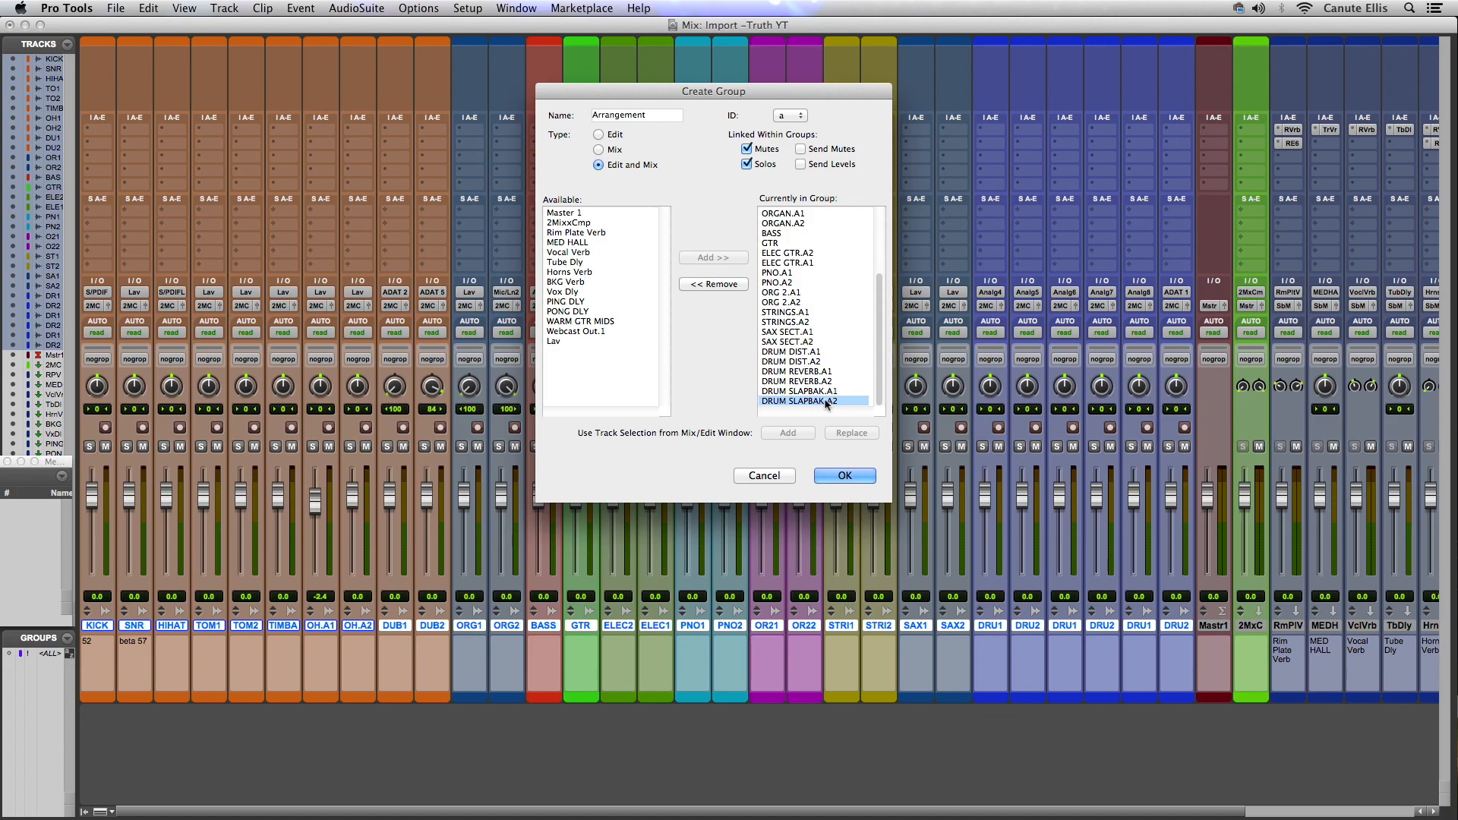
click(718, 284)
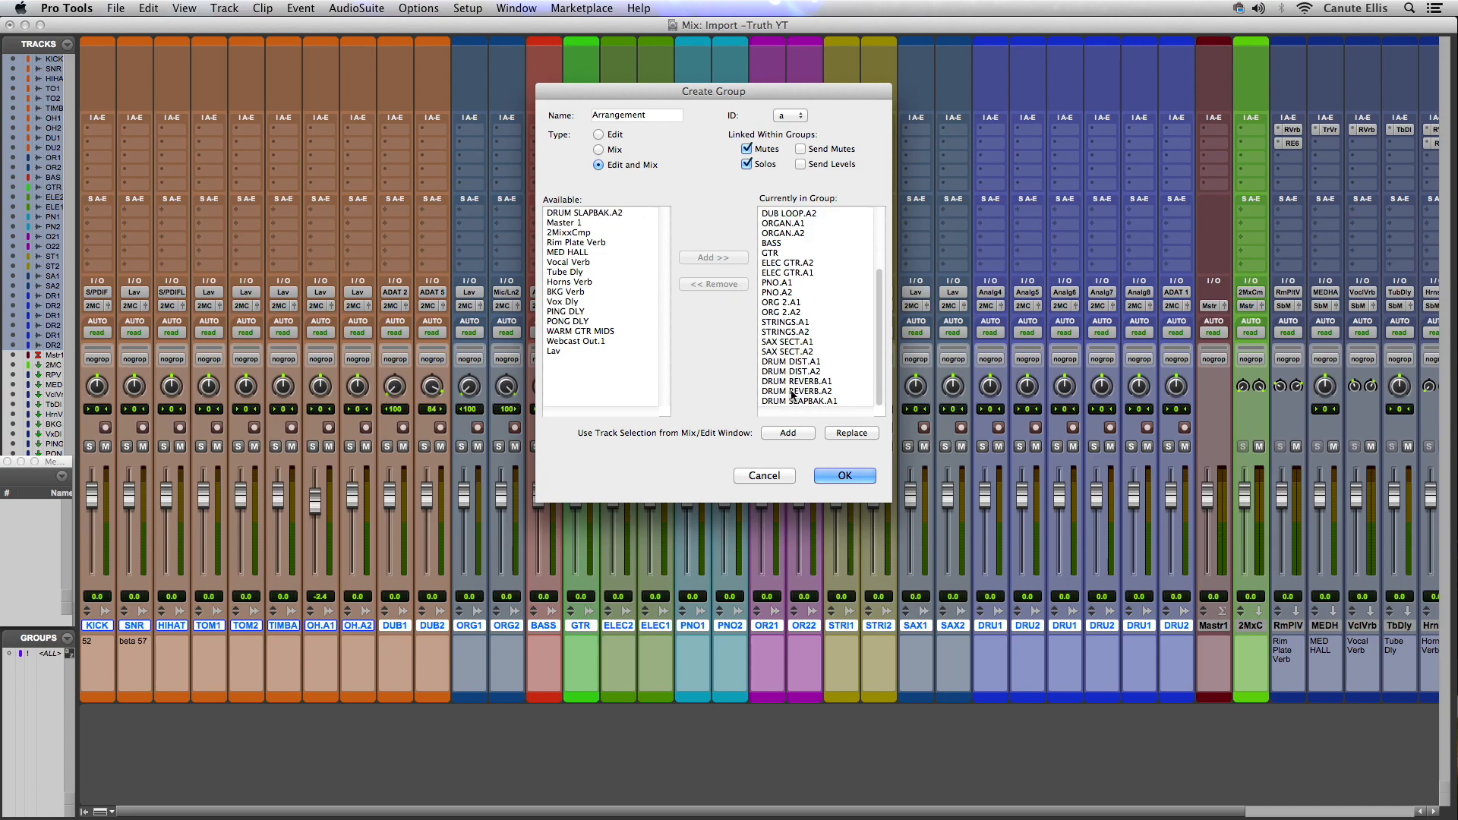
click(607, 218)
click(710, 259)
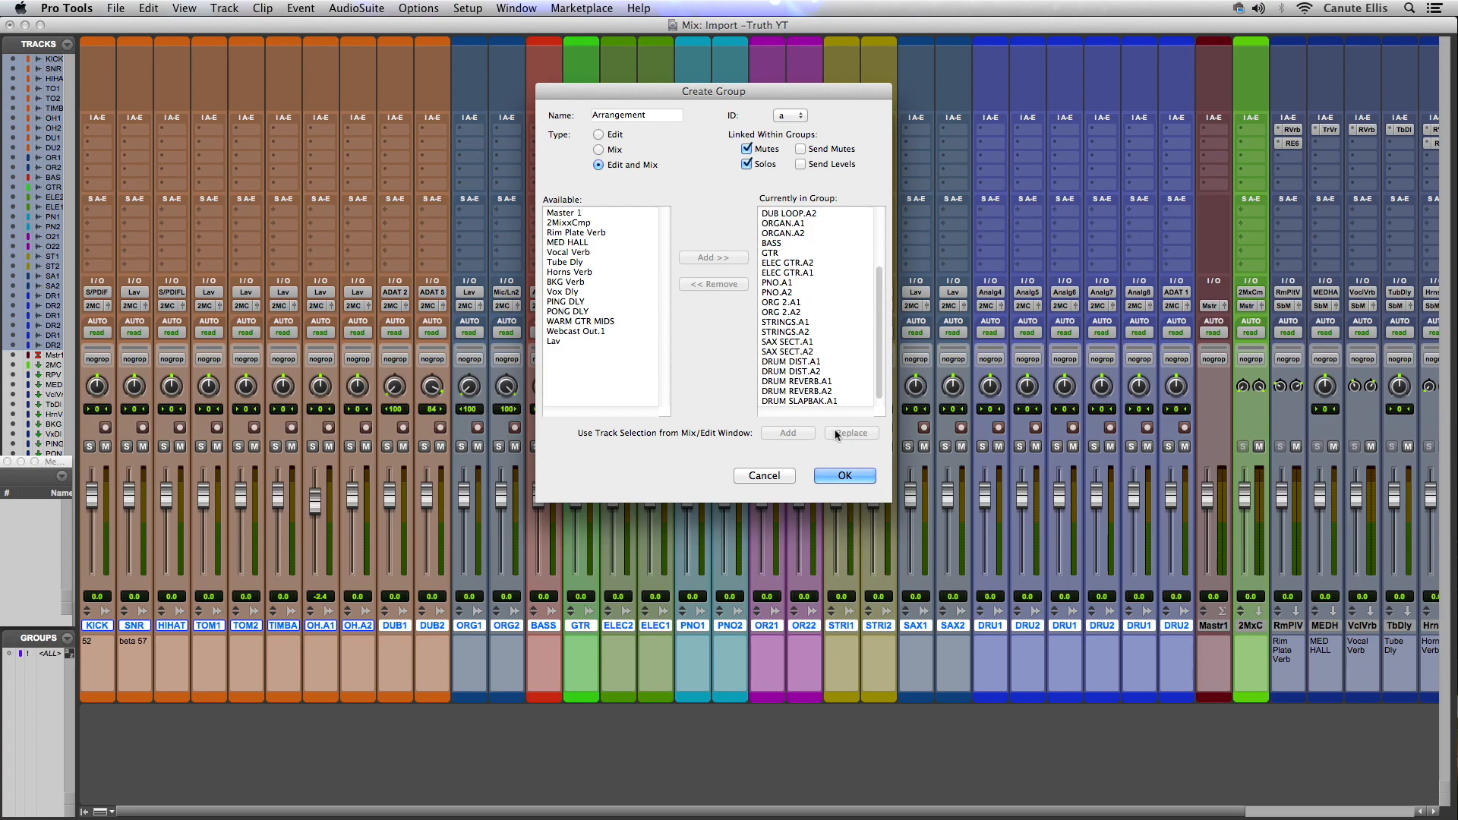
- Create the Arrangement group and, with it active, solo all its tracks at once through the OR21 track
click(844, 475)
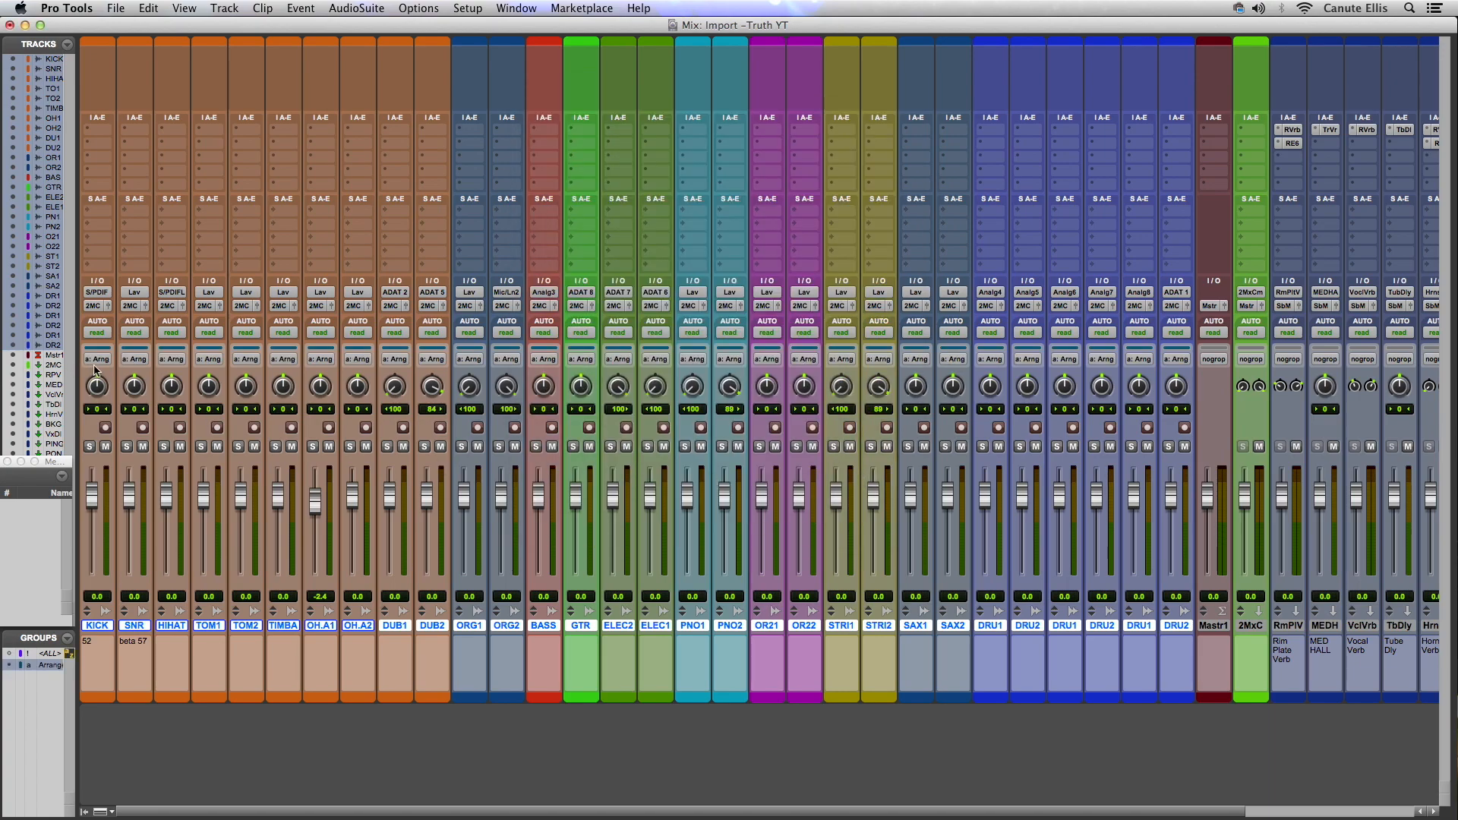
click(35, 667)
click(37, 667)
click(759, 447)
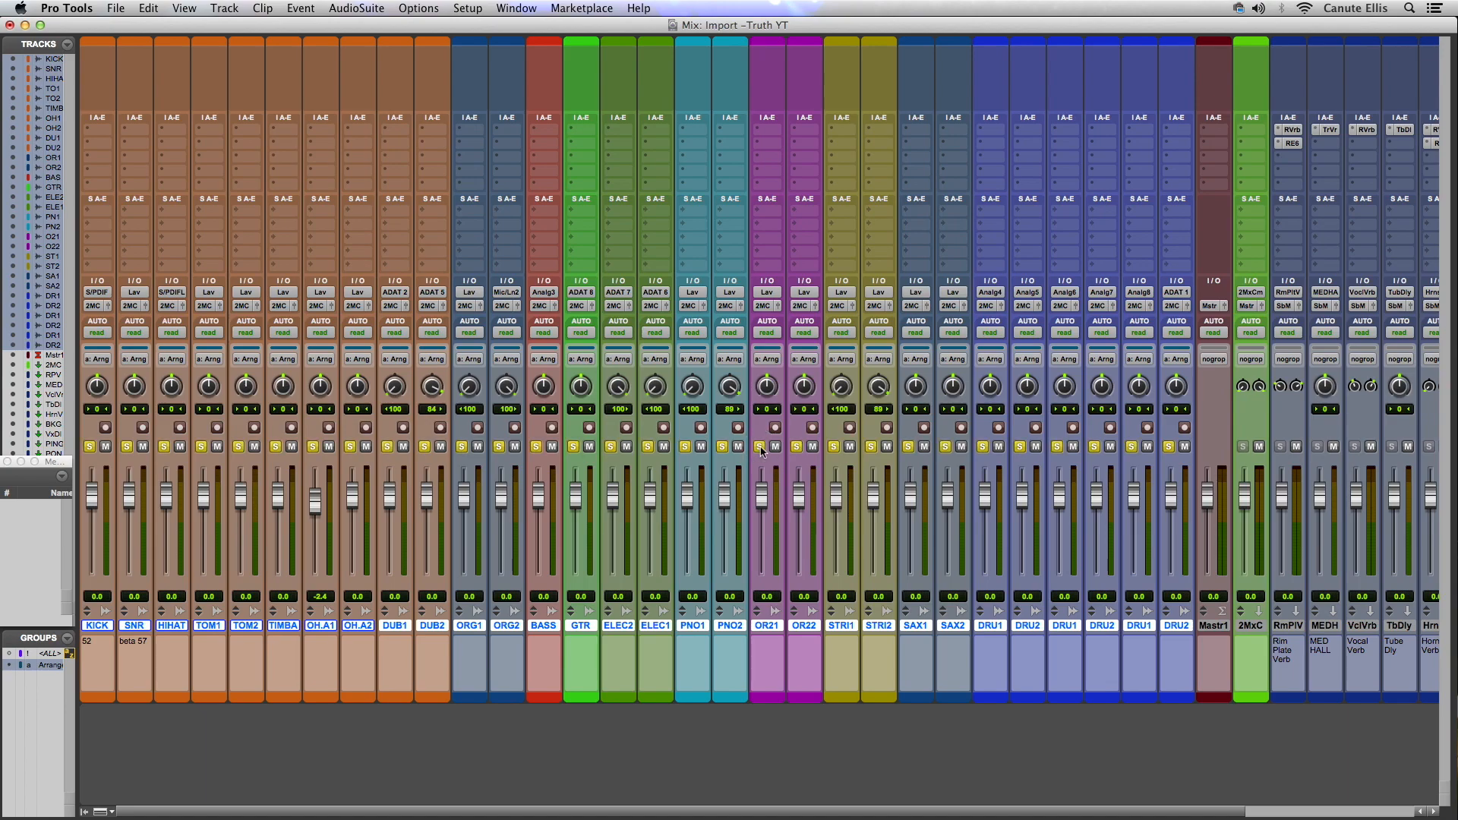
- Clear the solo from all Arrangement tracks through the OR21 track, and mute and unmute them together
click(759, 447)
click(775, 447)
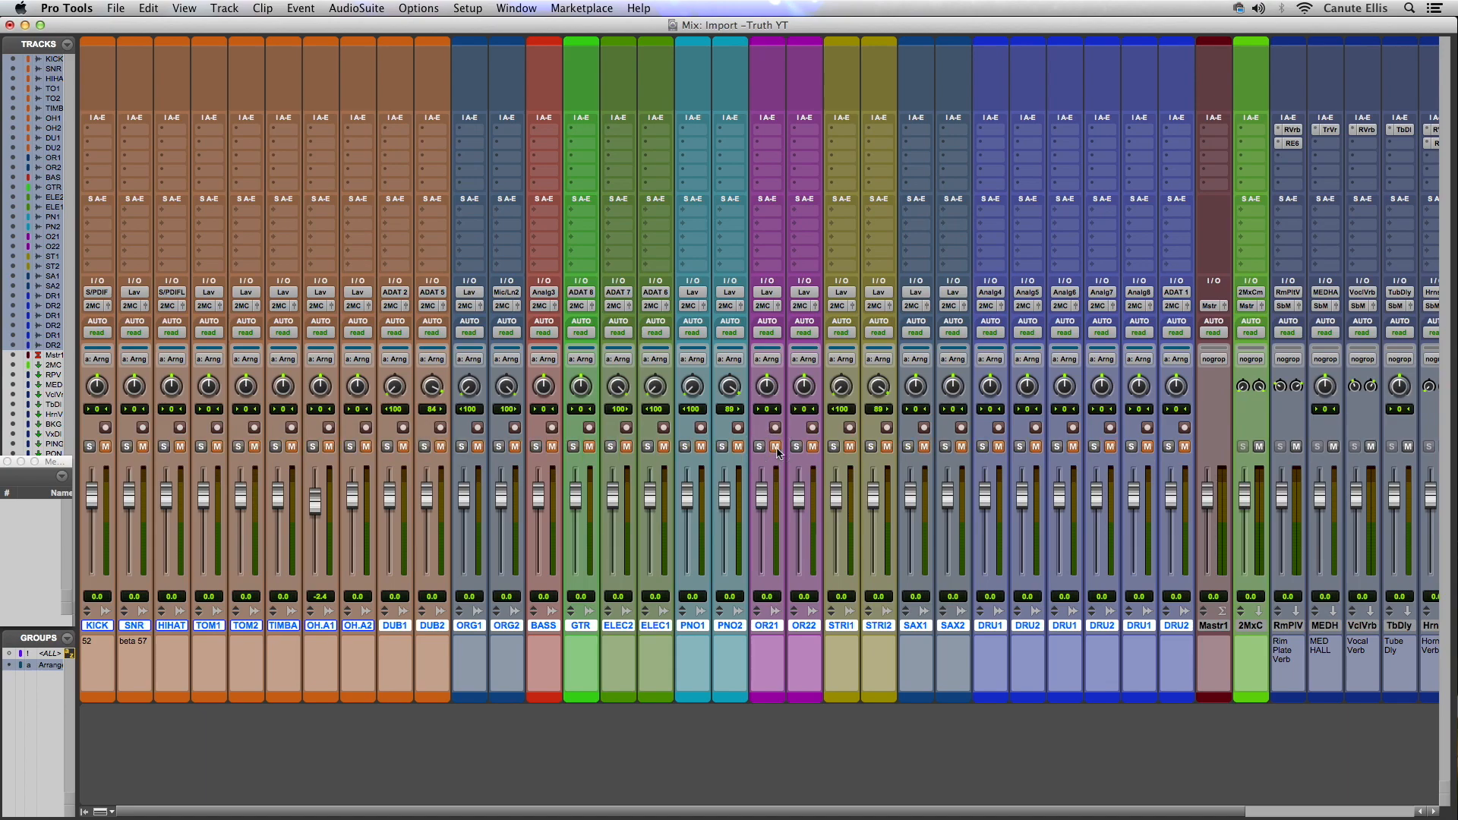
click(775, 448)
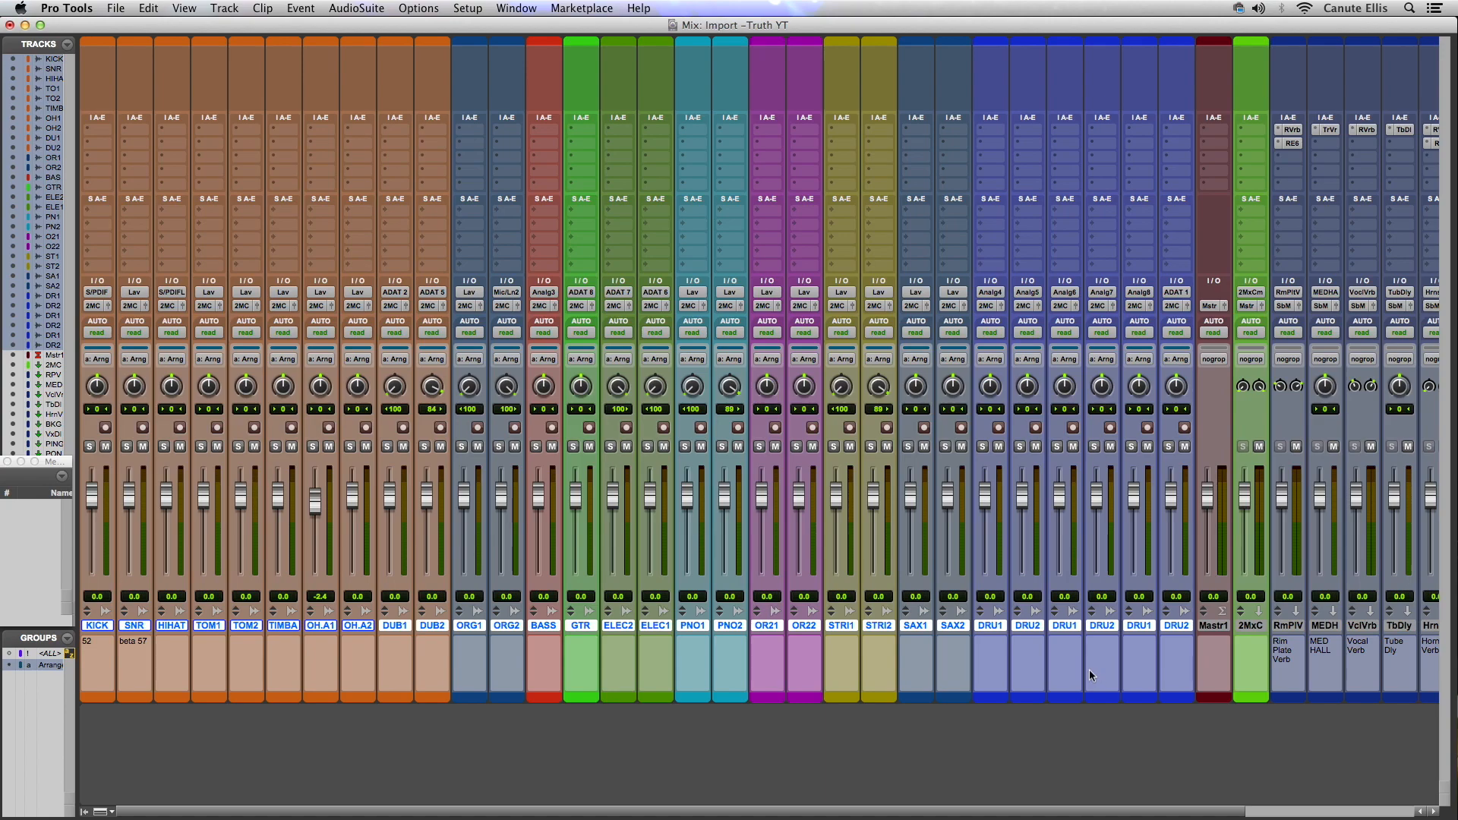
- Select only the Mastr1 track and switch the Arrangement group on and off several times, leaving it inactive
click(1213, 626)
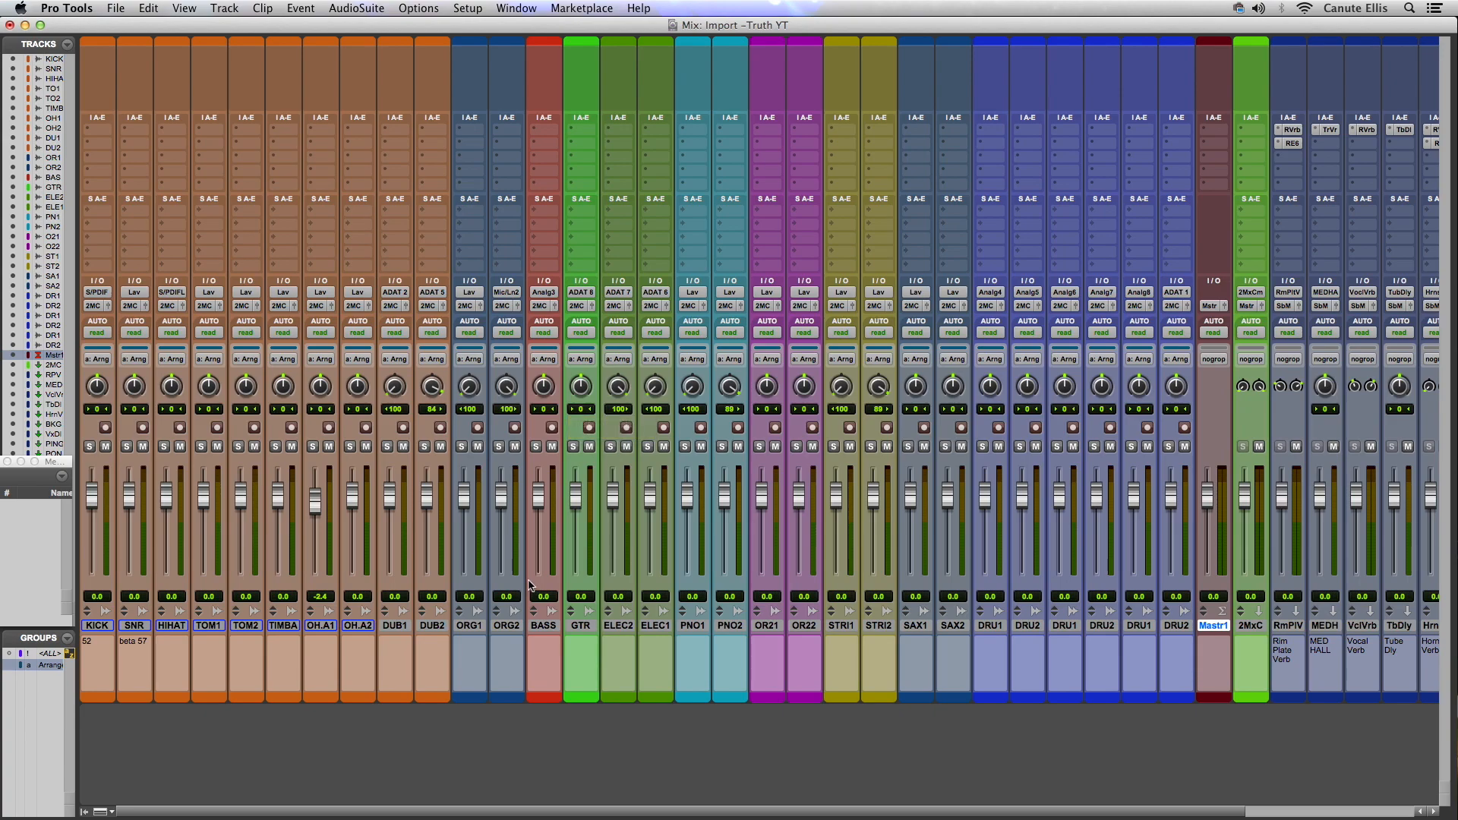
key(a)
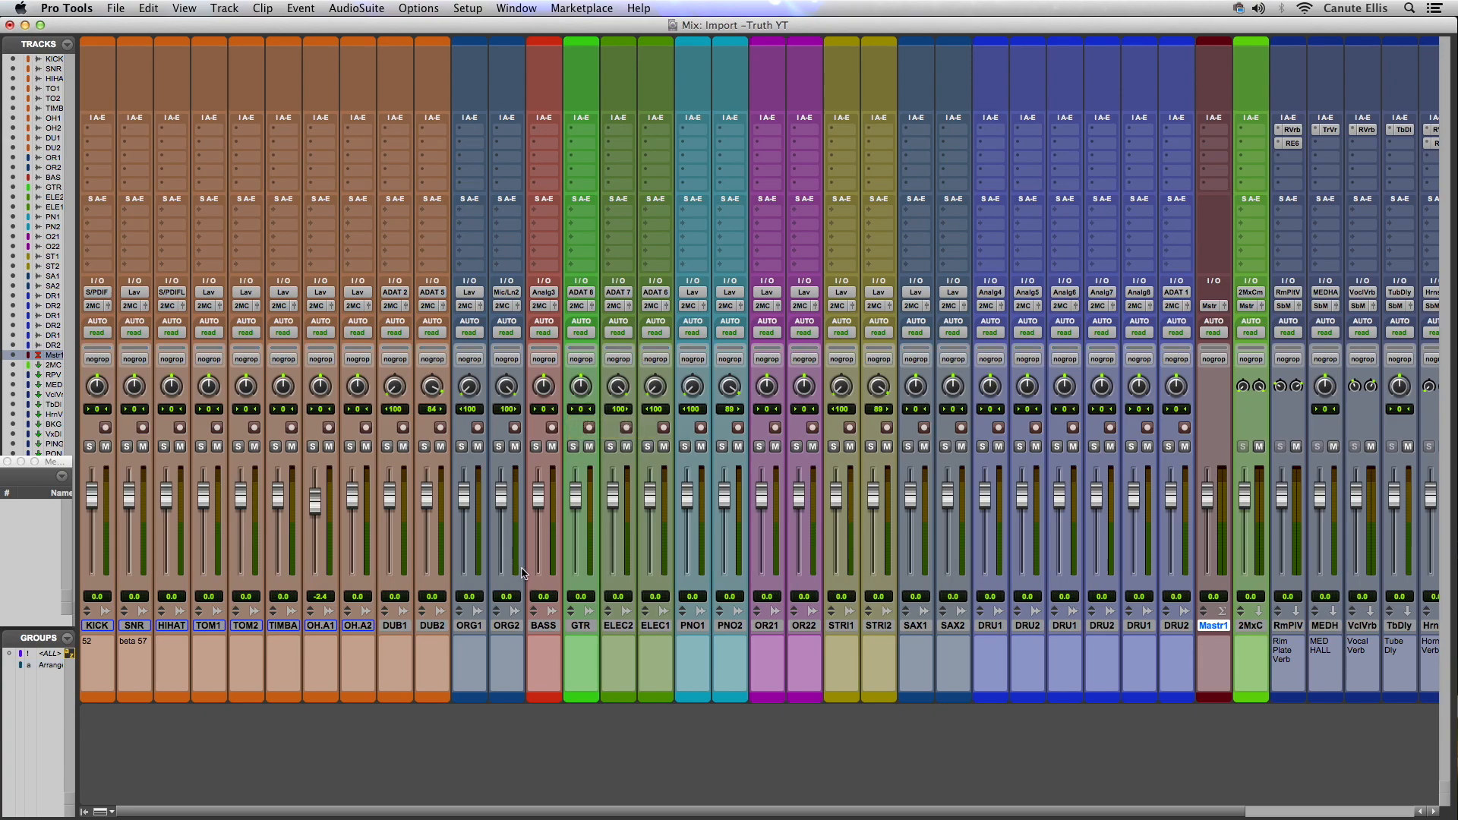
key(a)
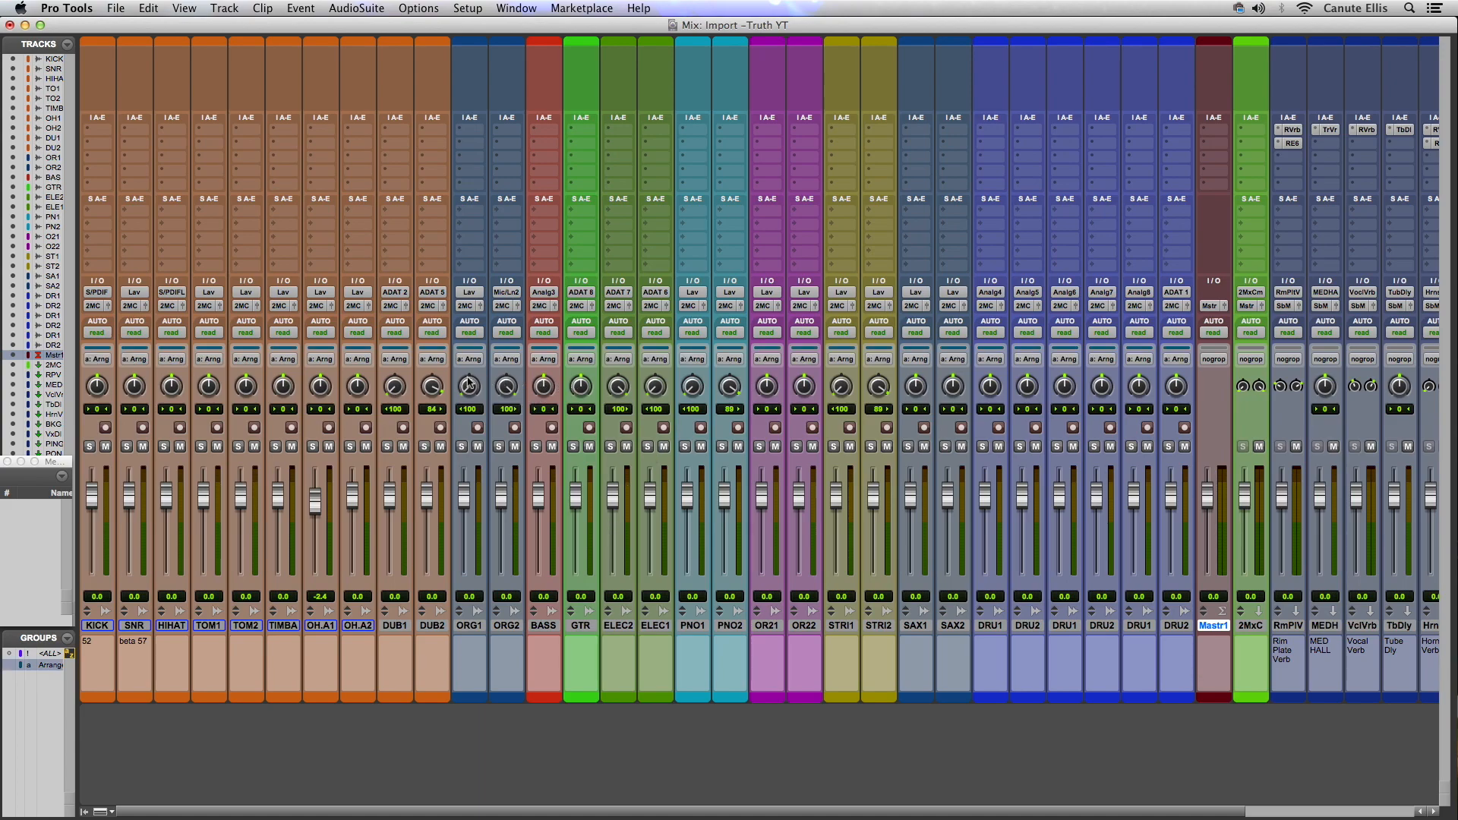
key(a)
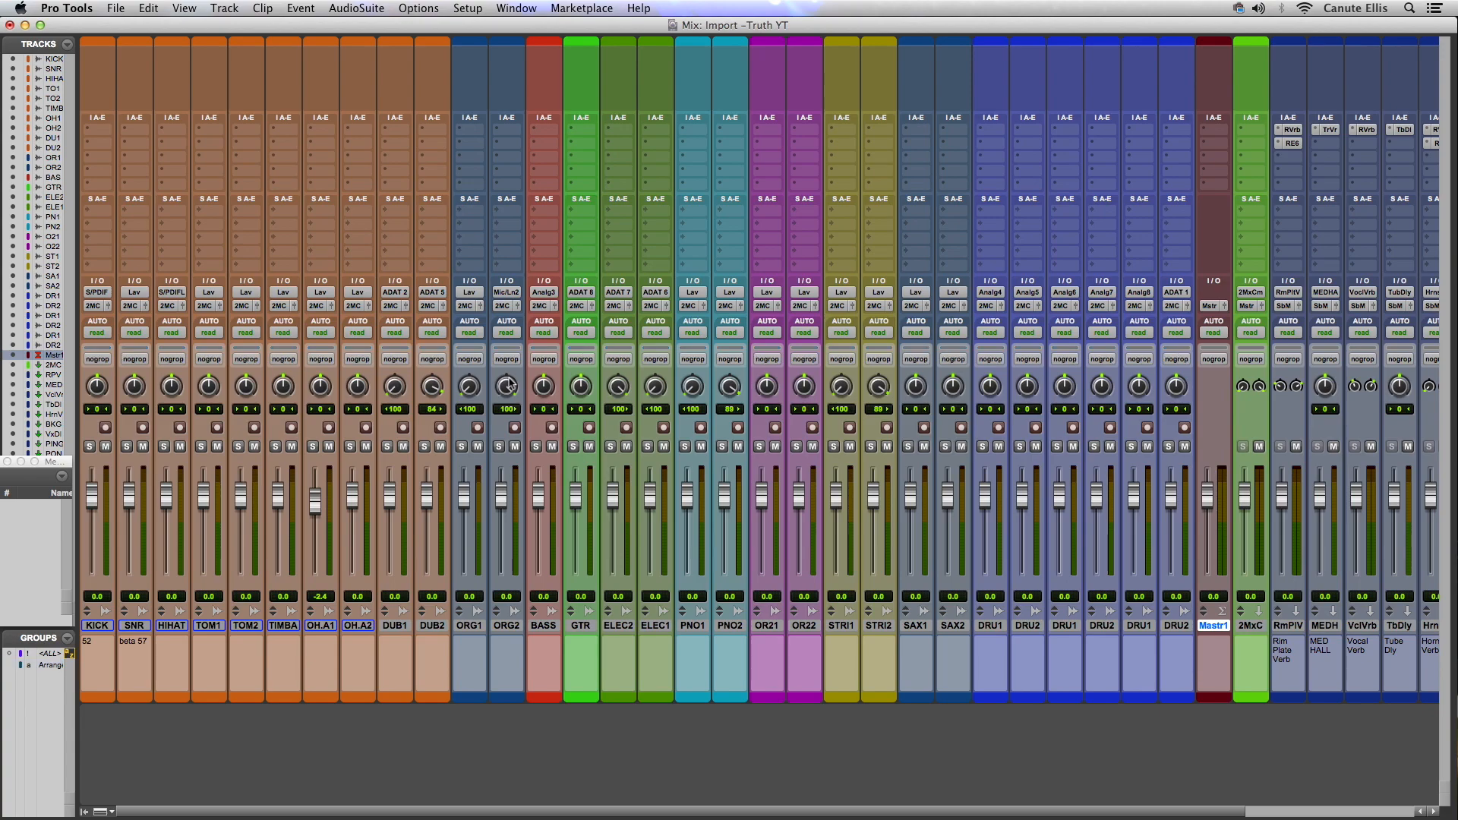
key(a)
key(a)
key(a)
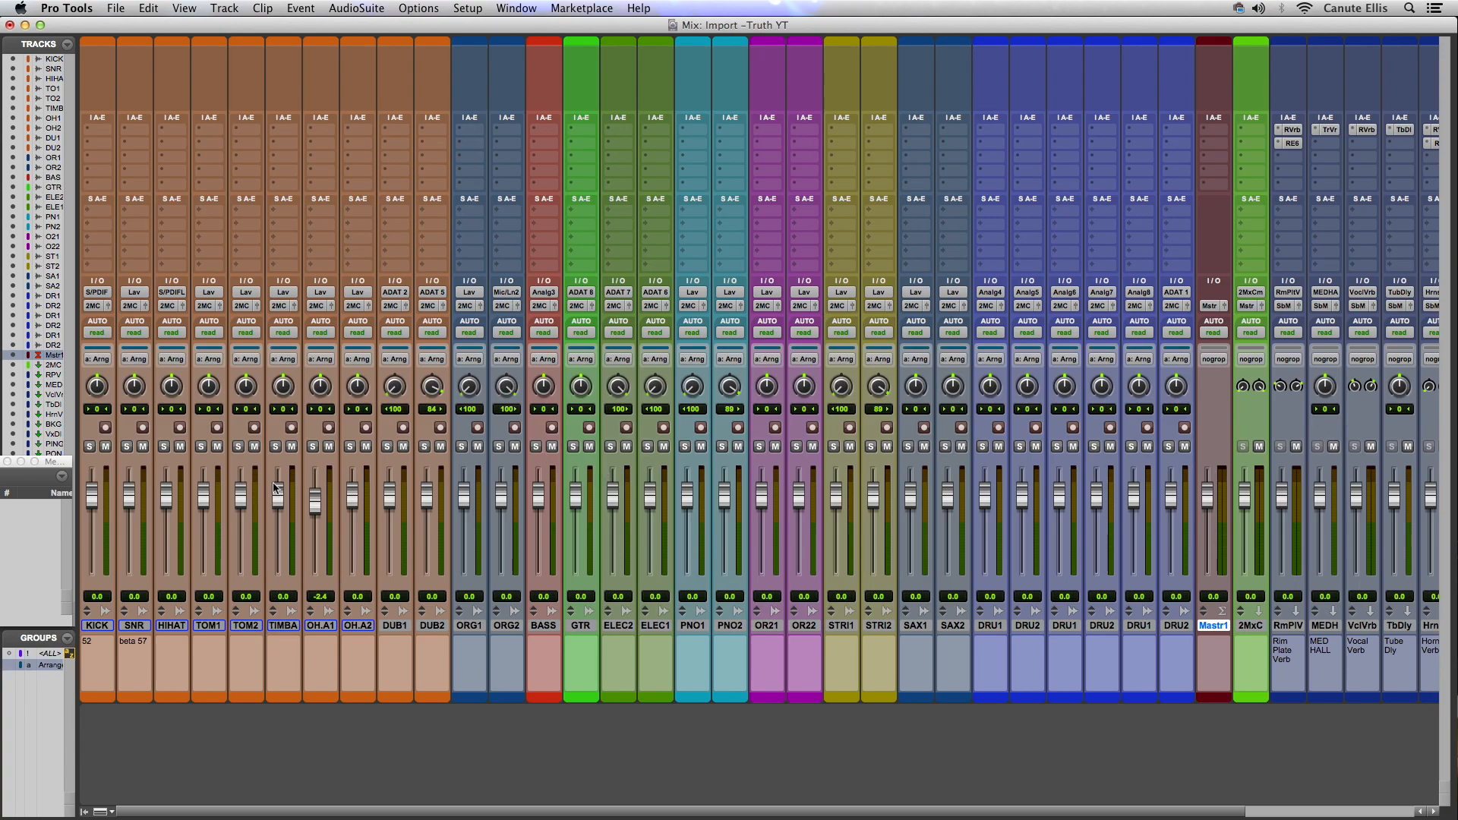
click(43, 667)
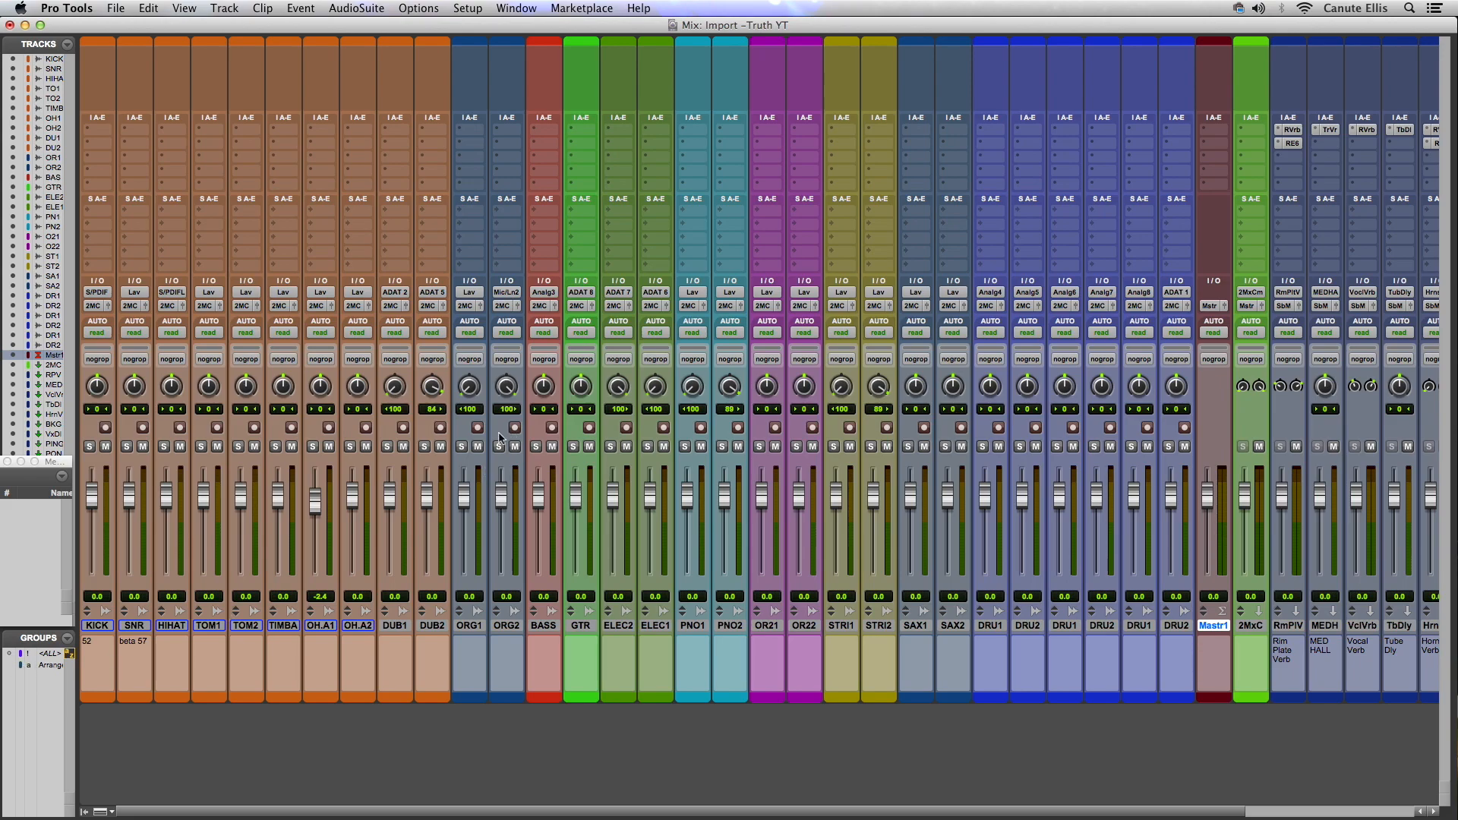
click(43, 668)
click(42, 667)
- Review the Arrangement group's members and settings for modifying groups, and close them without changes
click(67, 637)
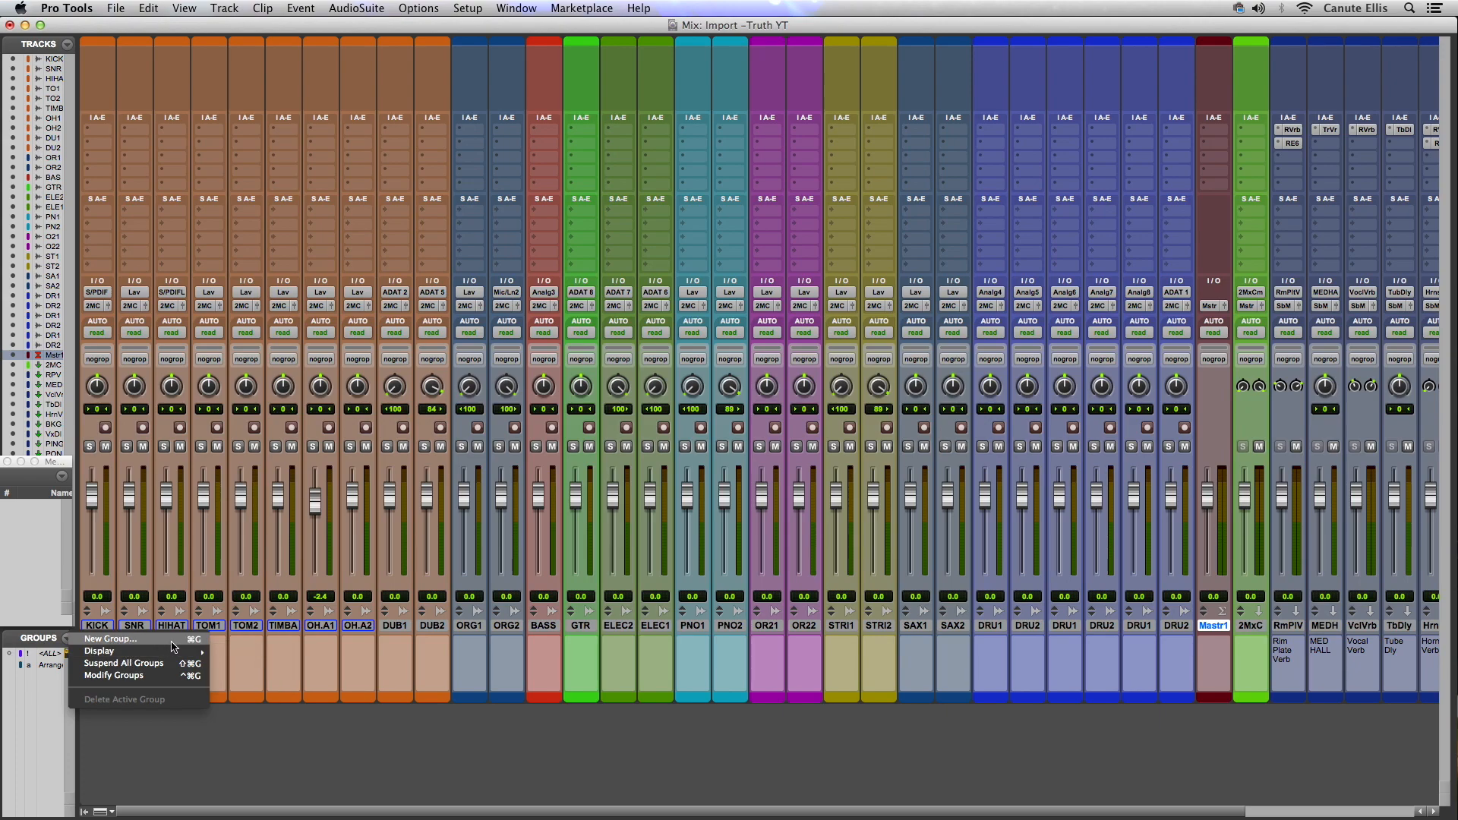
click(132, 676)
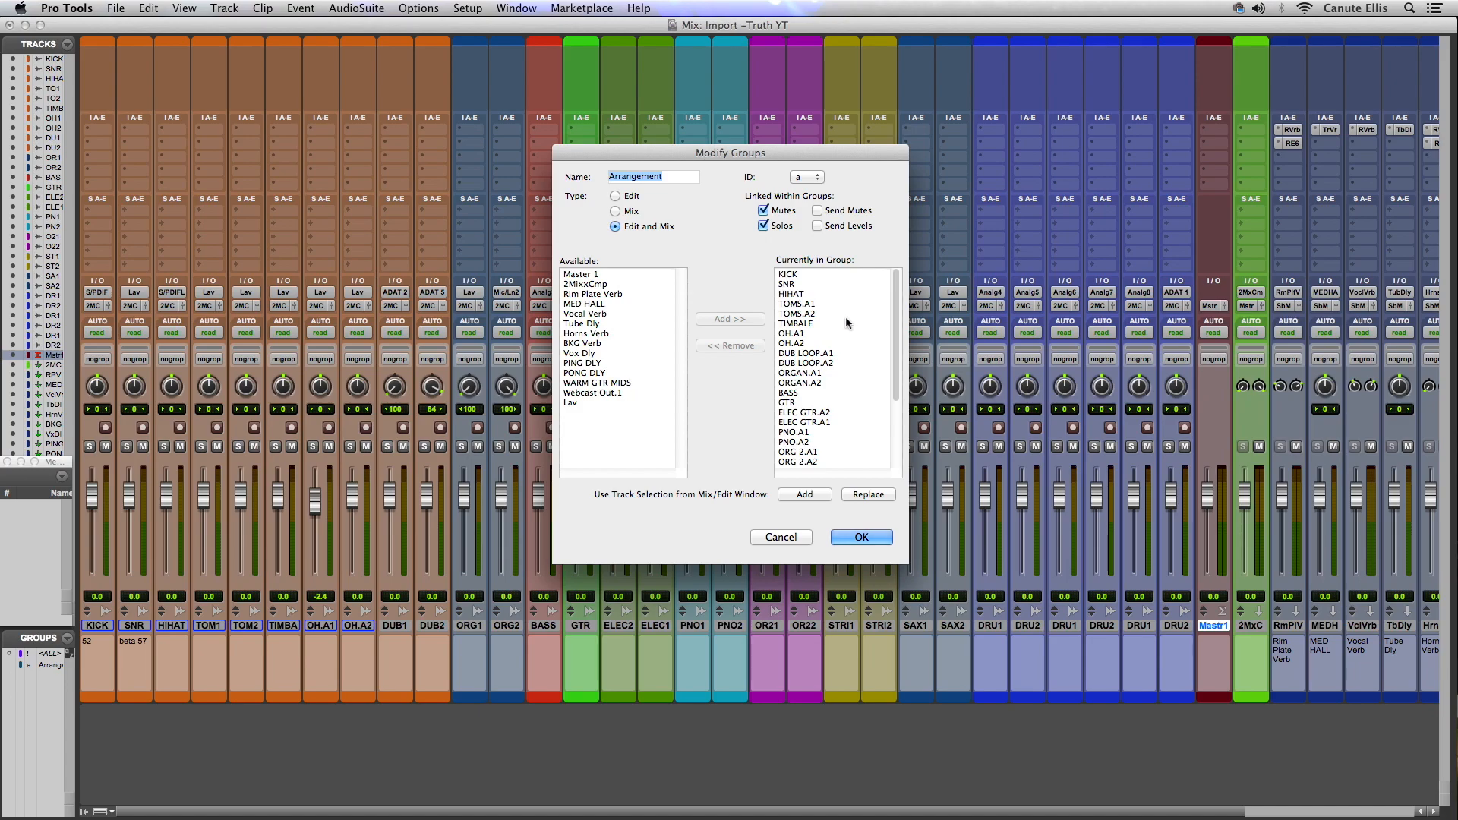
click(794, 538)
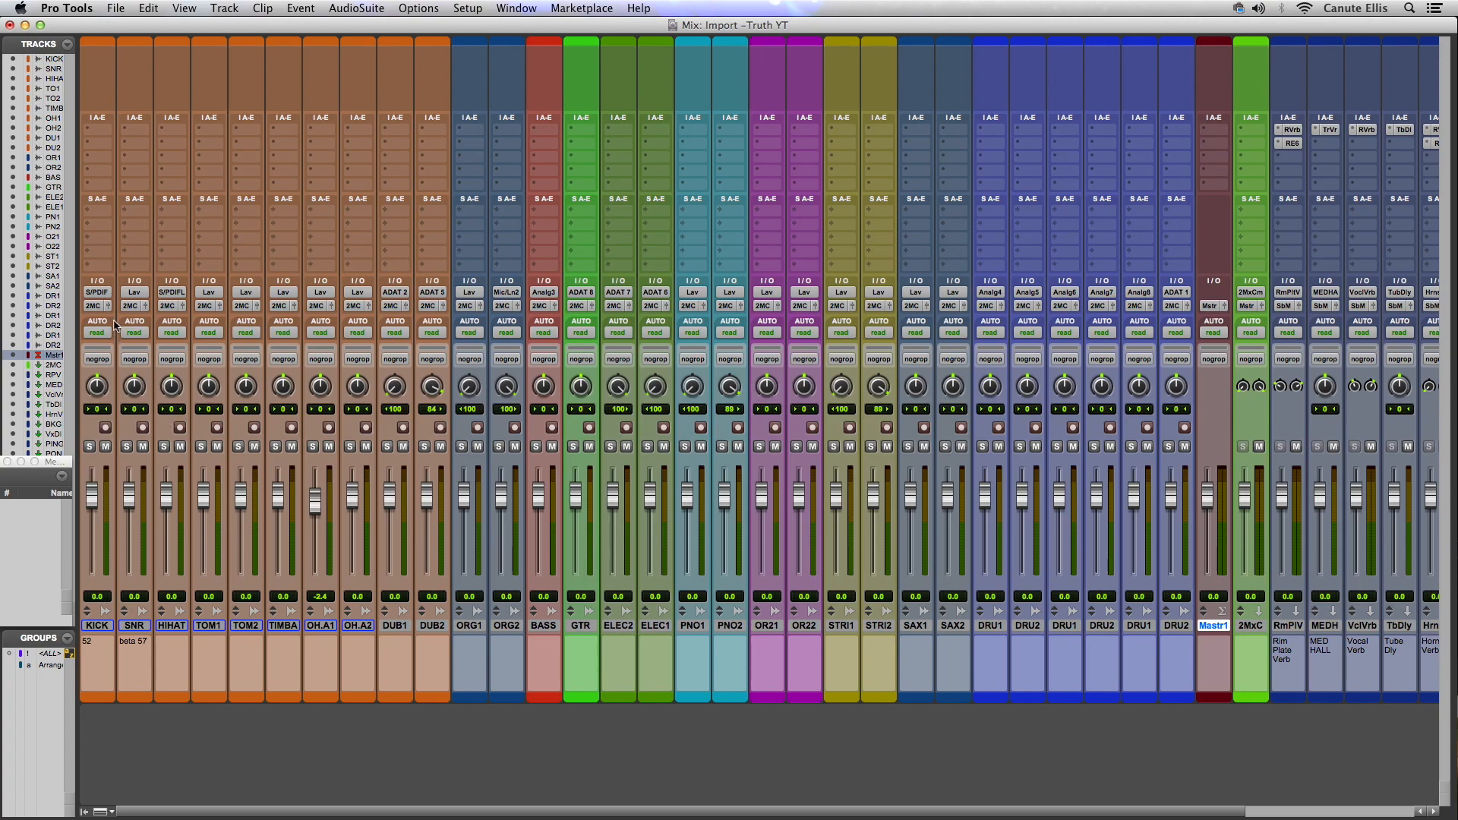
- Examine the KICK track's mix group options with the Arrangement group inactive and again with it active
click(104, 367)
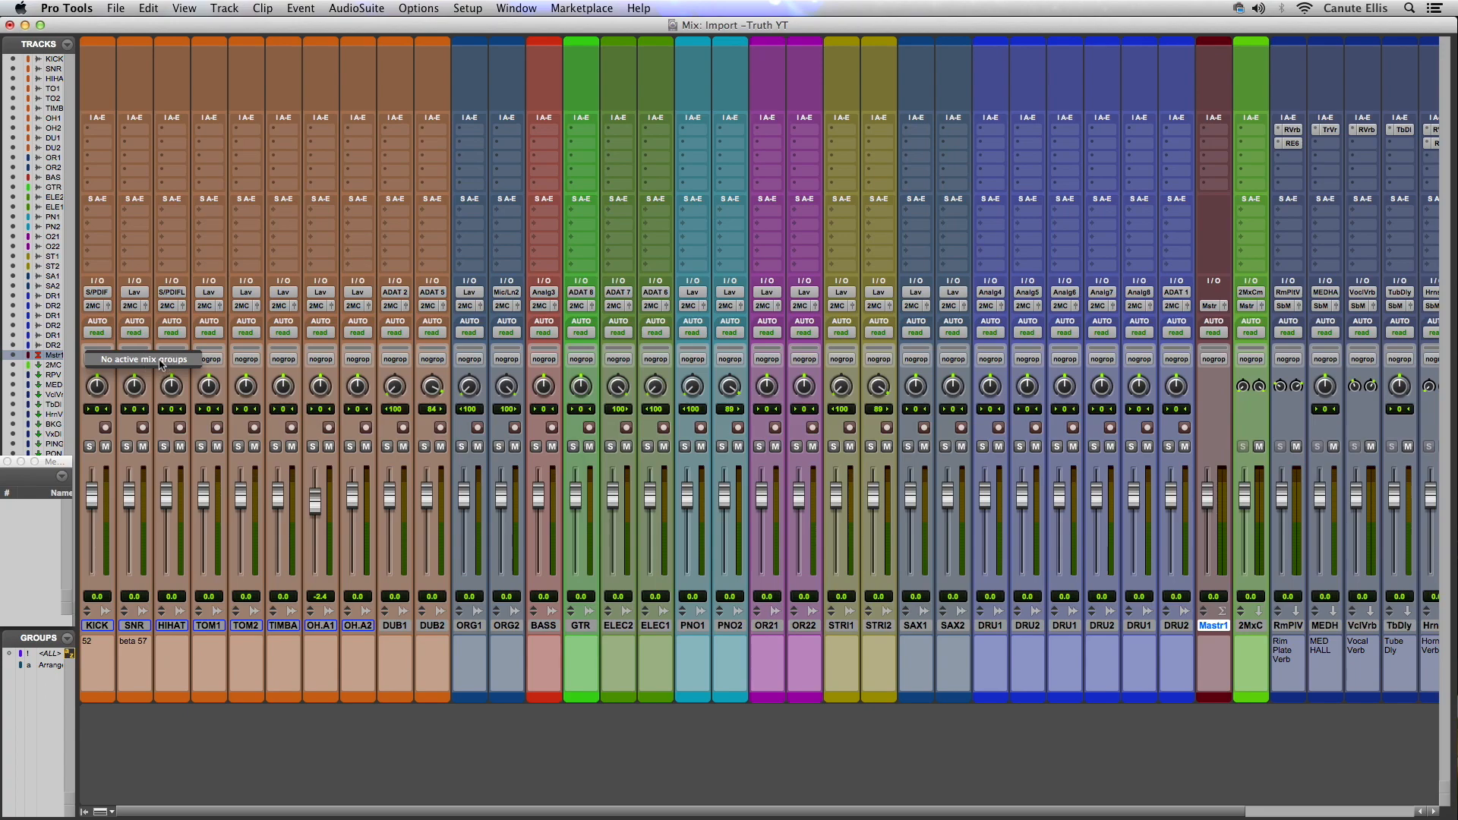
click(161, 363)
click(44, 667)
click(104, 359)
mouse_move(167, 376)
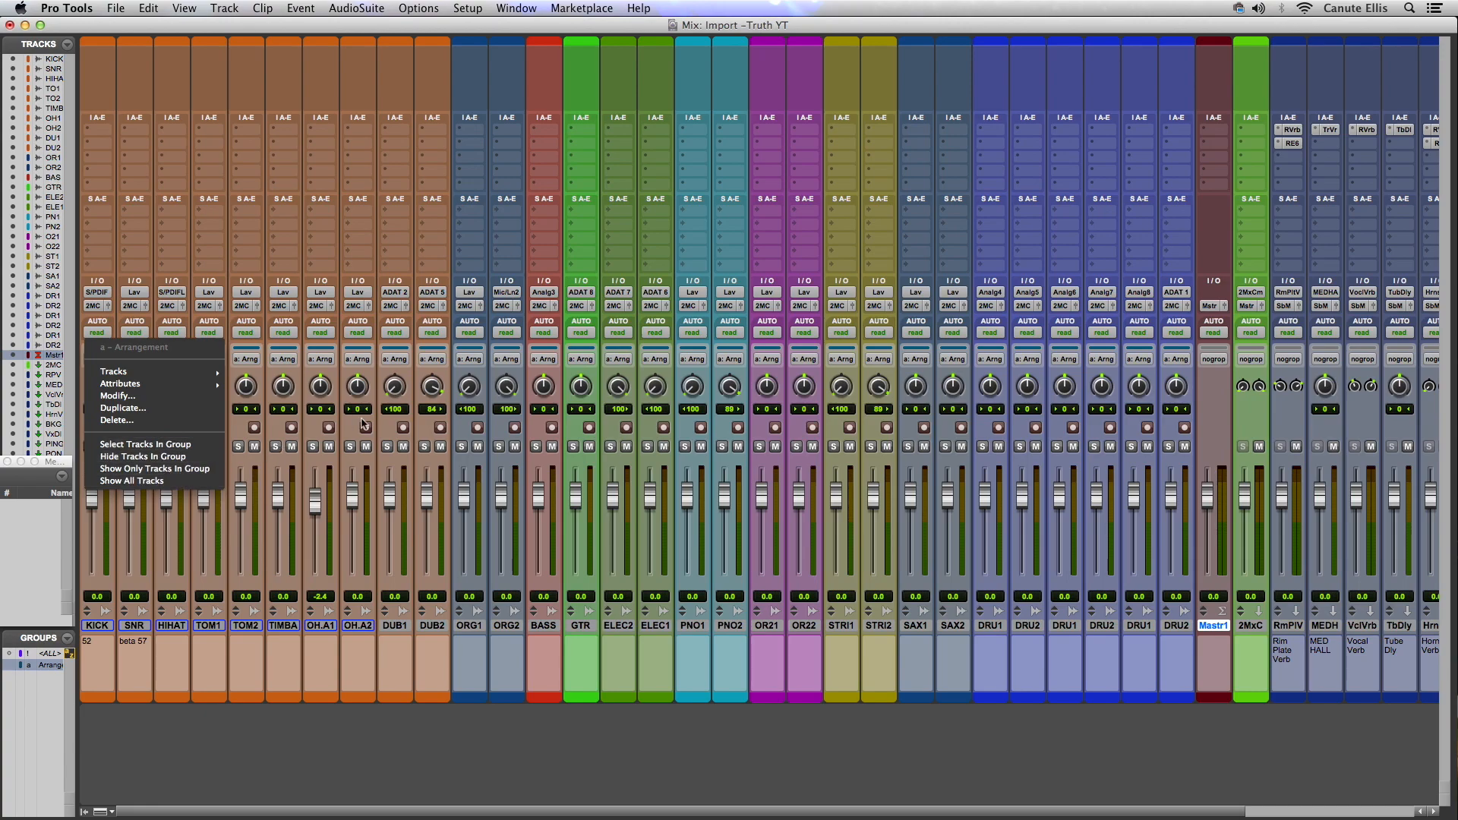
click(392, 425)
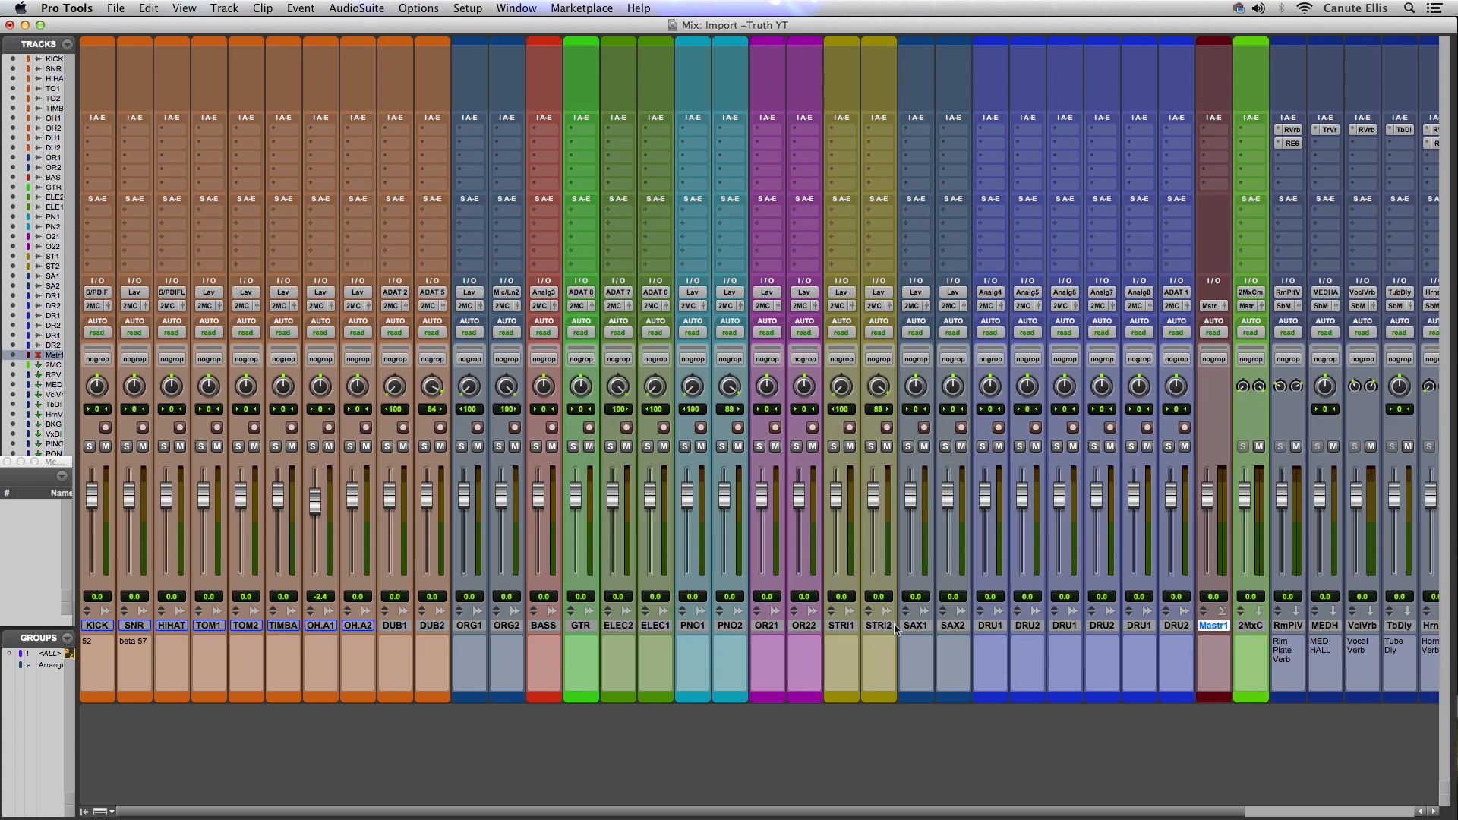
- Select the tracks from KICK through DUB2 and start a new group from them
click(439, 628)
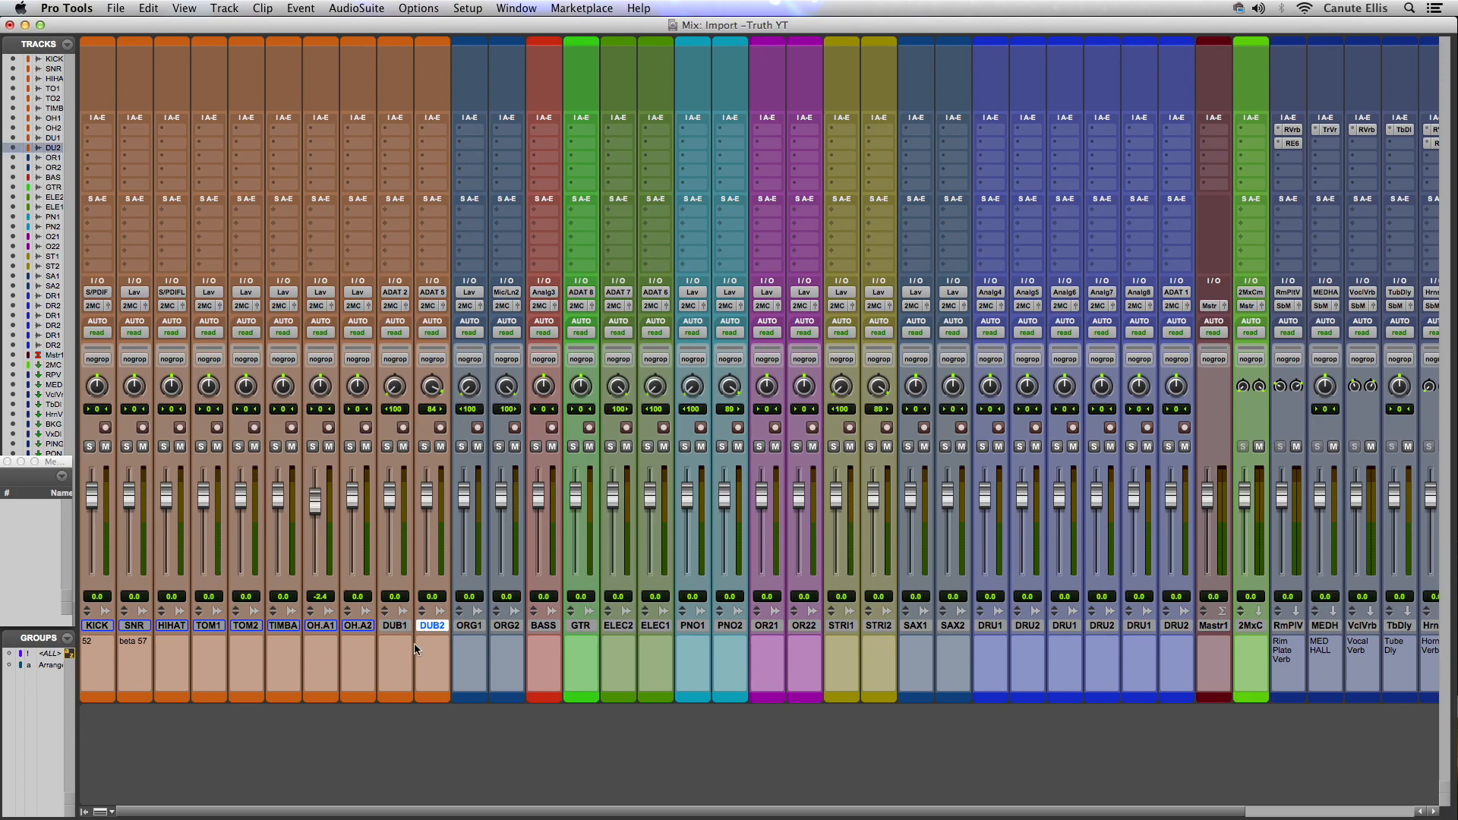
shift+click(104, 628)
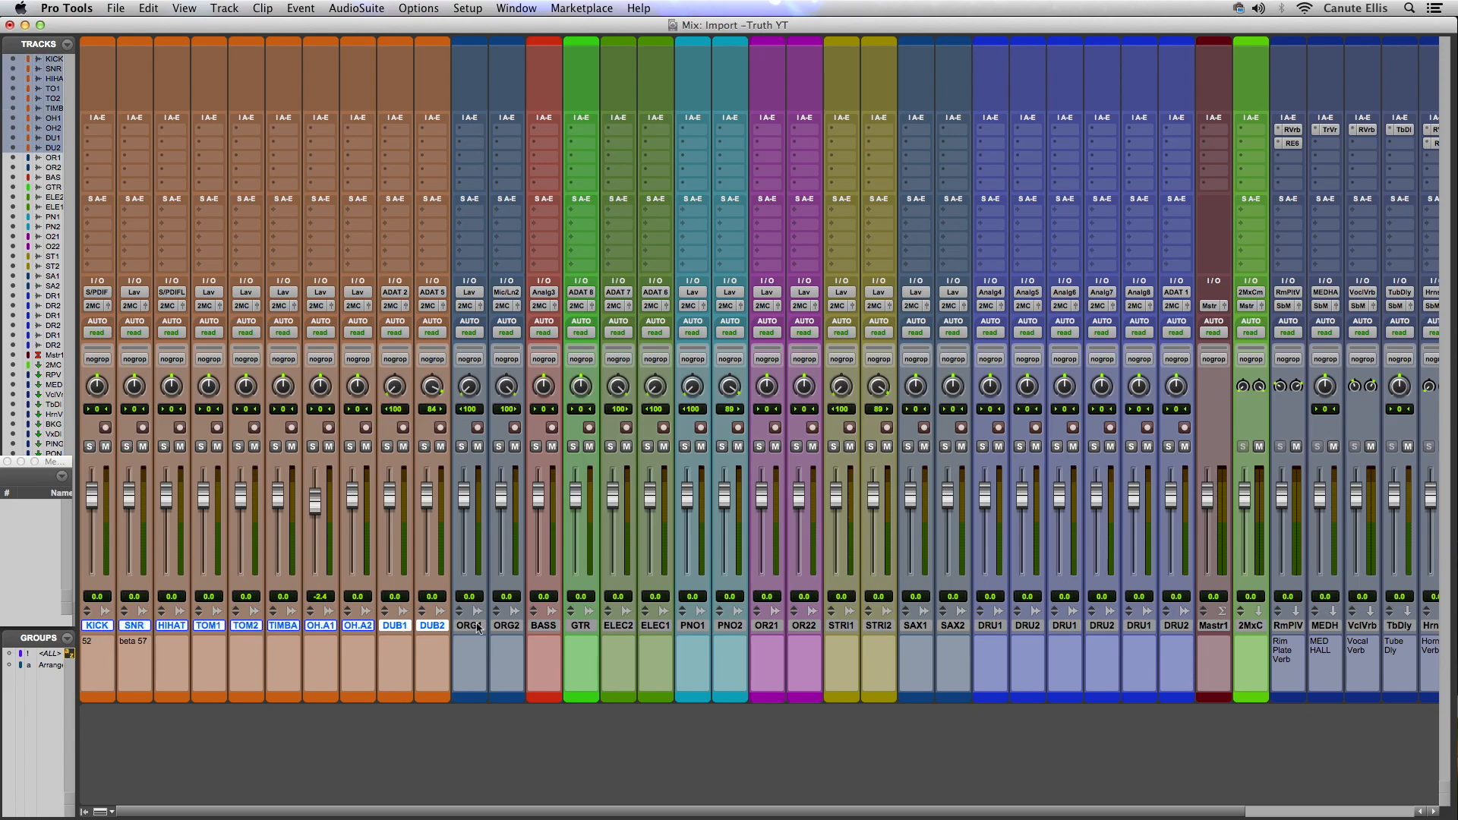
click(67, 640)
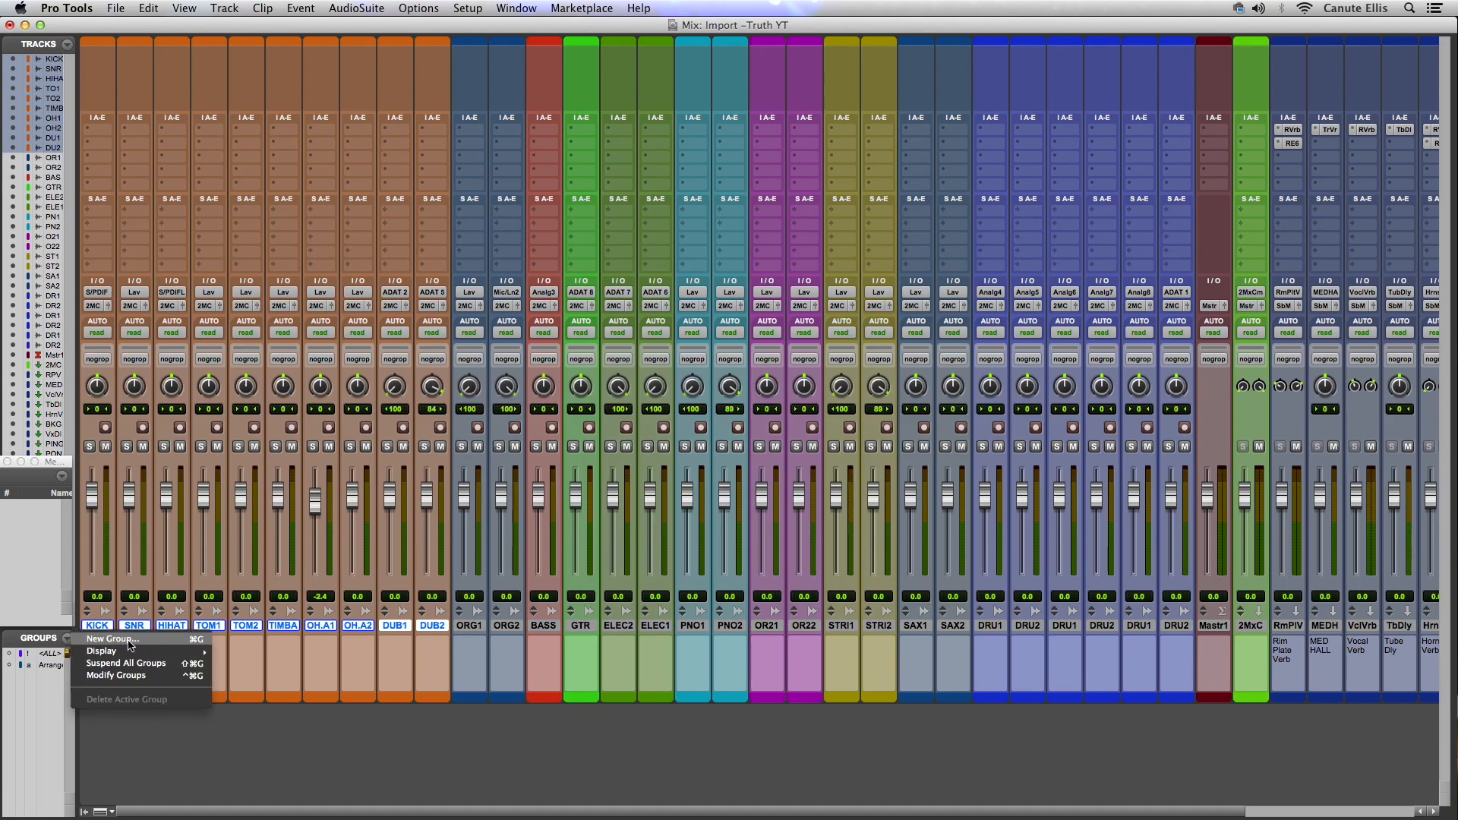
click(130, 645)
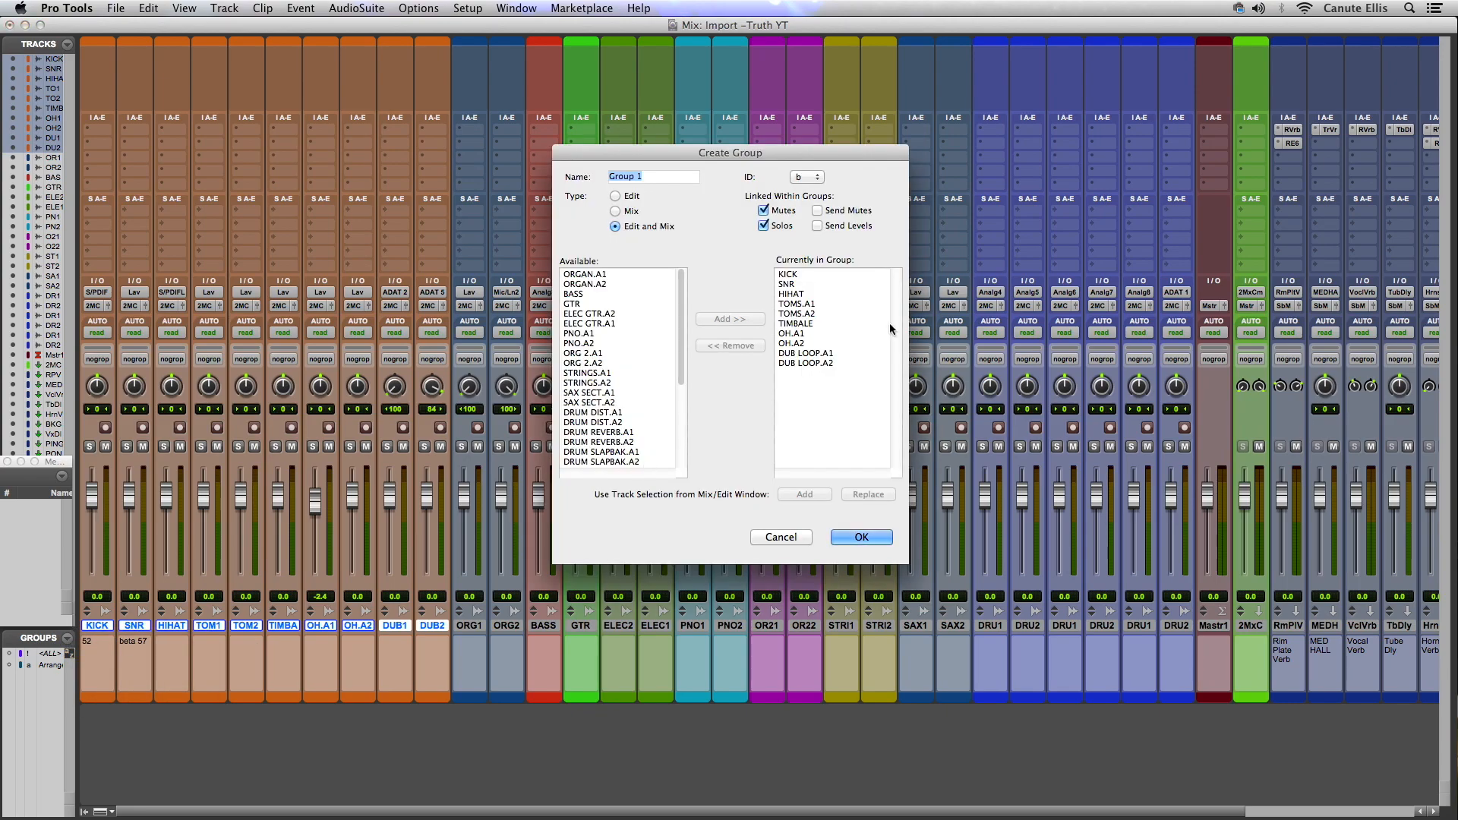
- Name the new group Drums and assign it the group ID d from bank 1
text(Drums)
click(820, 178)
mouse_move(820, 177)
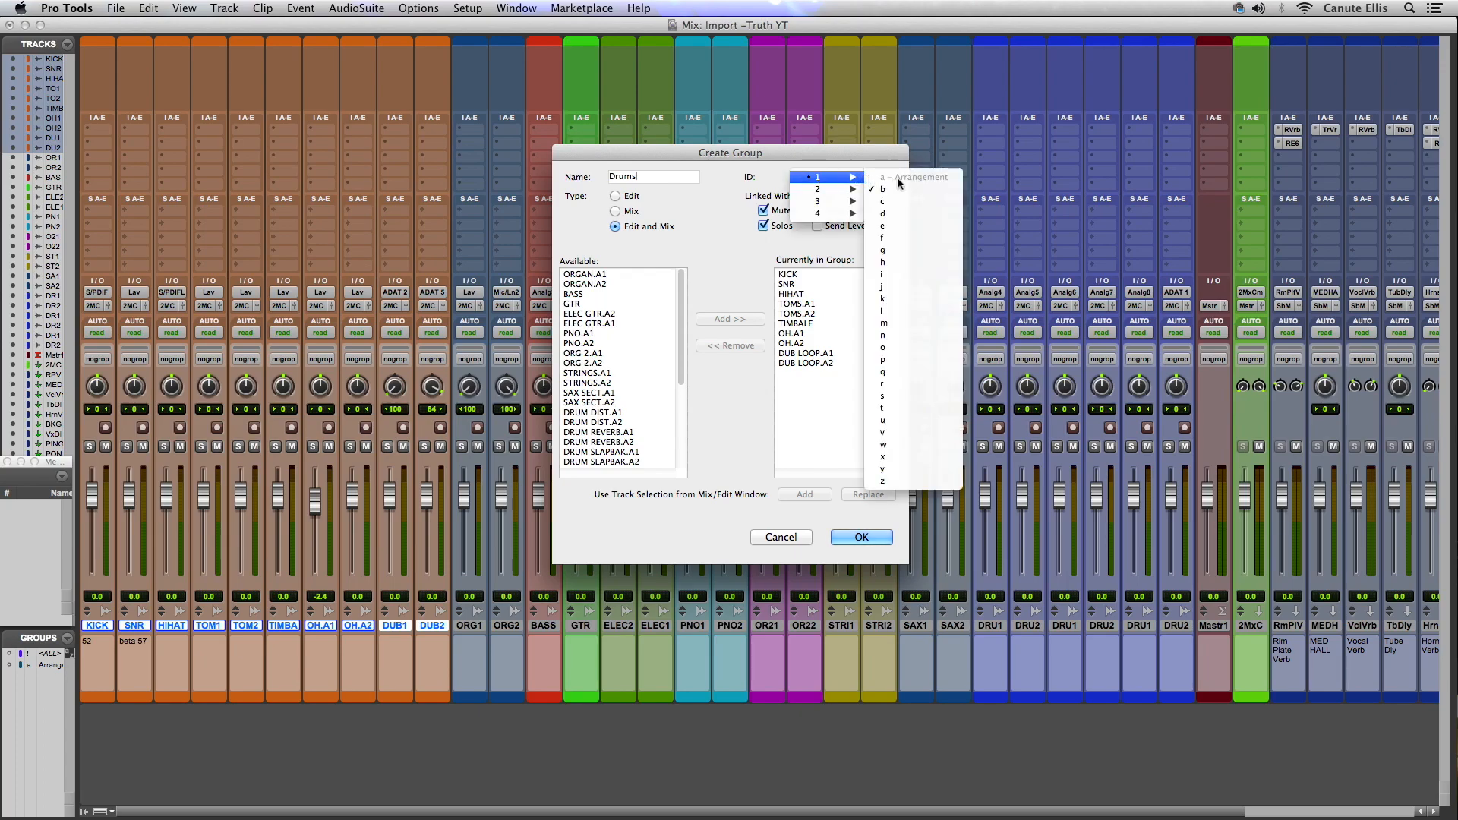
click(885, 216)
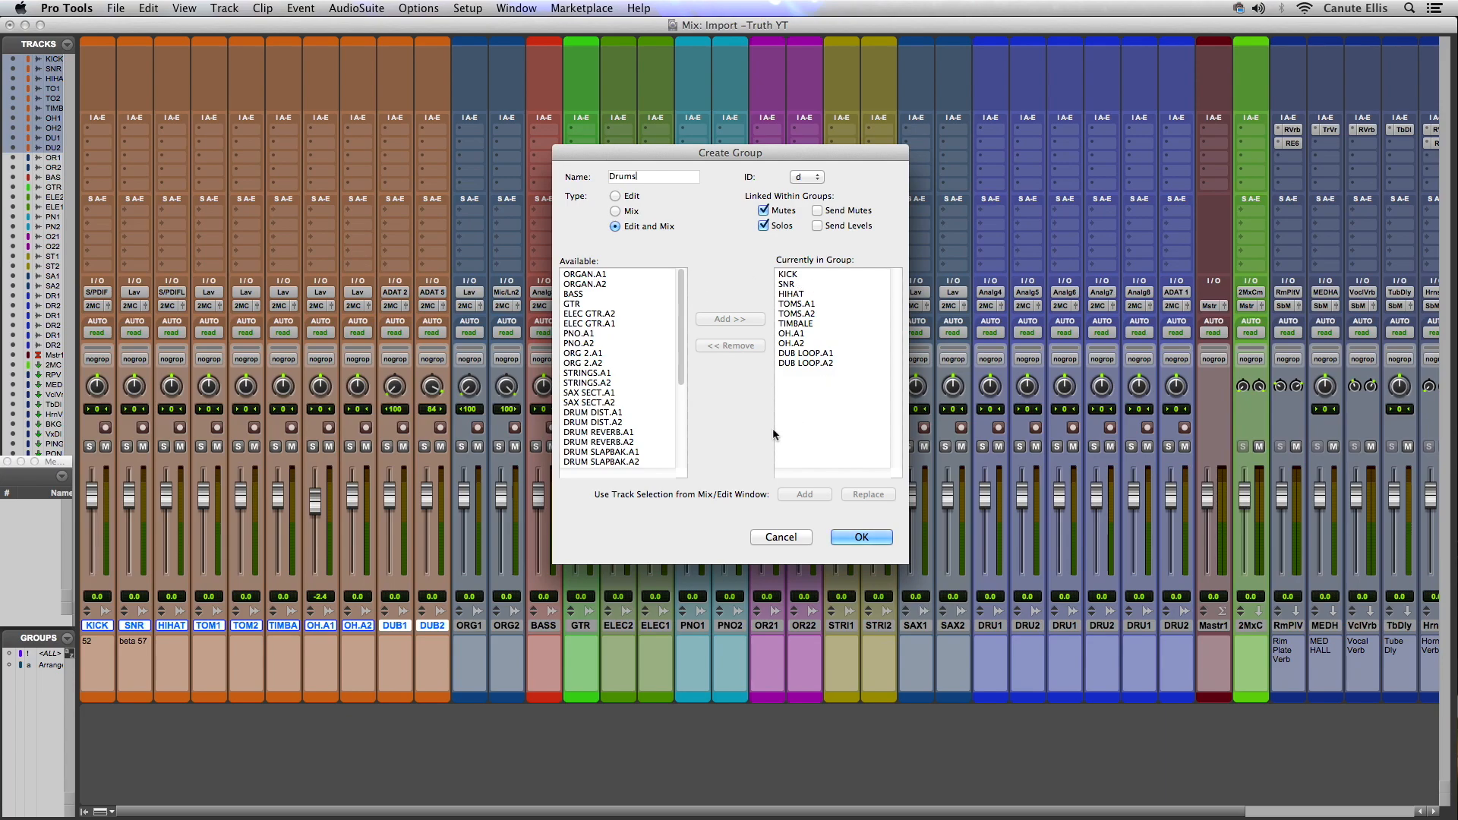
- Add DRUM DIST.A1 and DRUM DIST.A2 to the Drums group's members and create the group
click(612, 432)
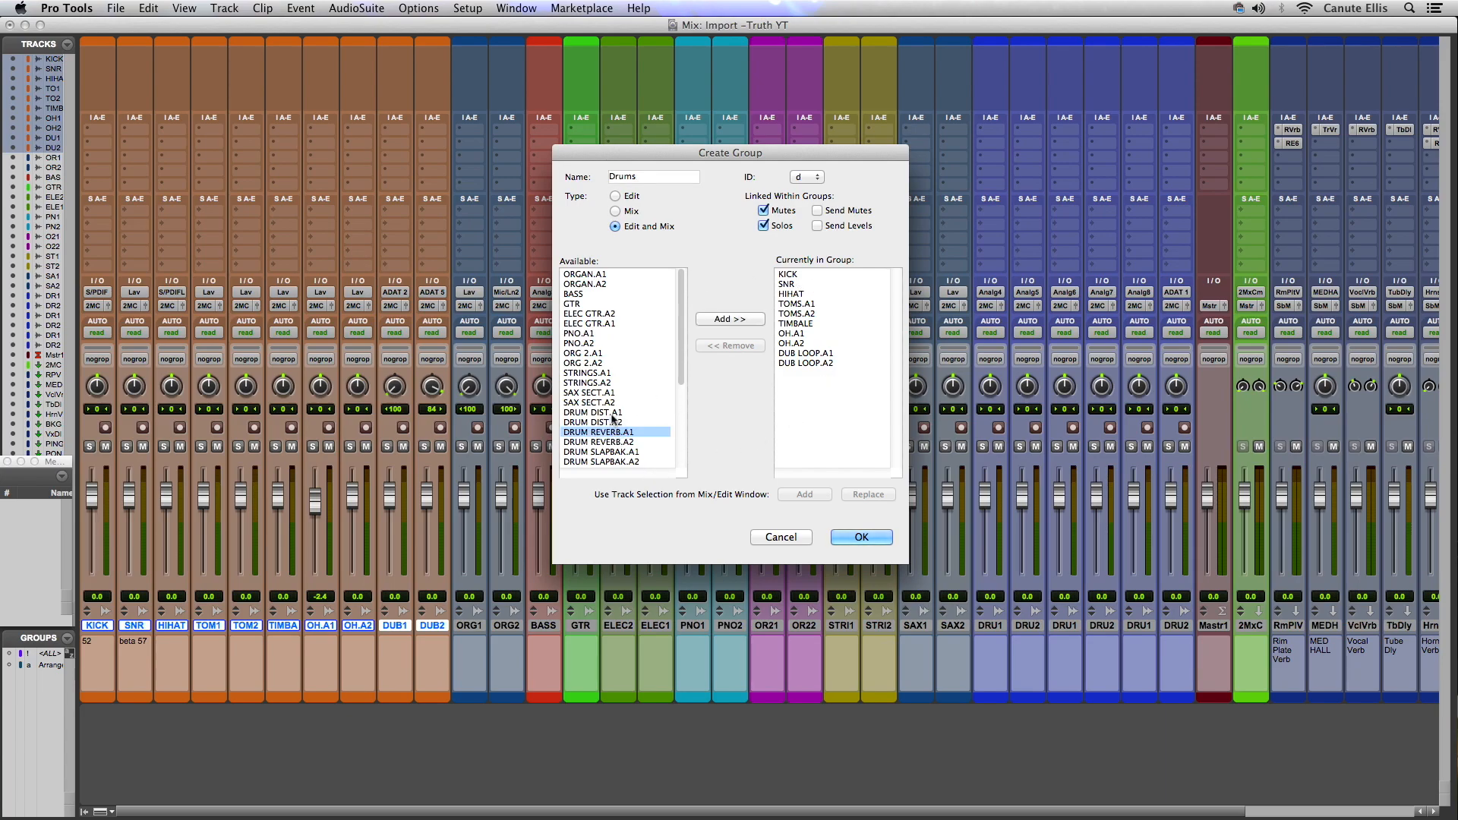
click(623, 413)
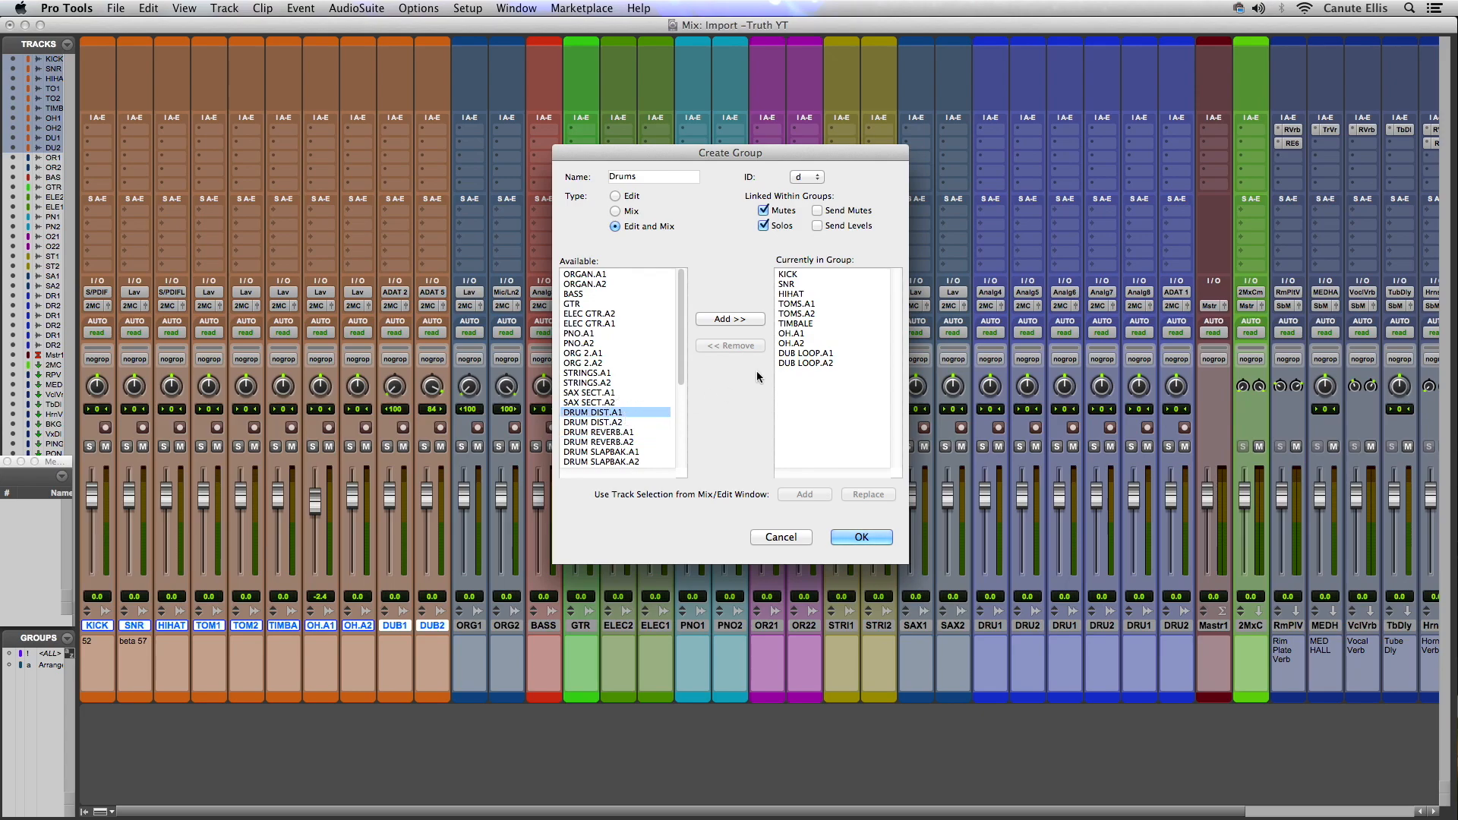
shift+click(615, 423)
click(743, 319)
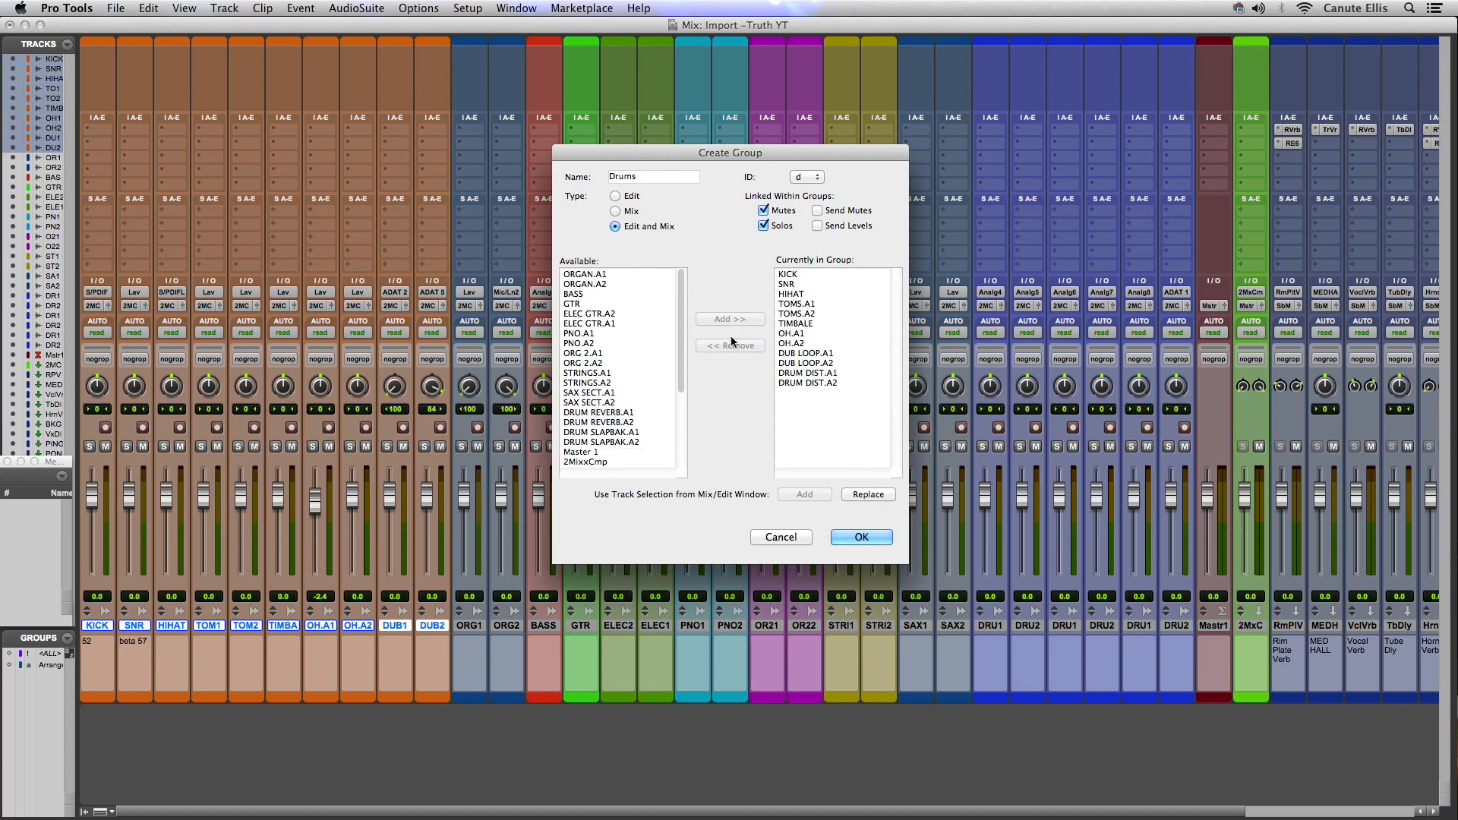
click(870, 541)
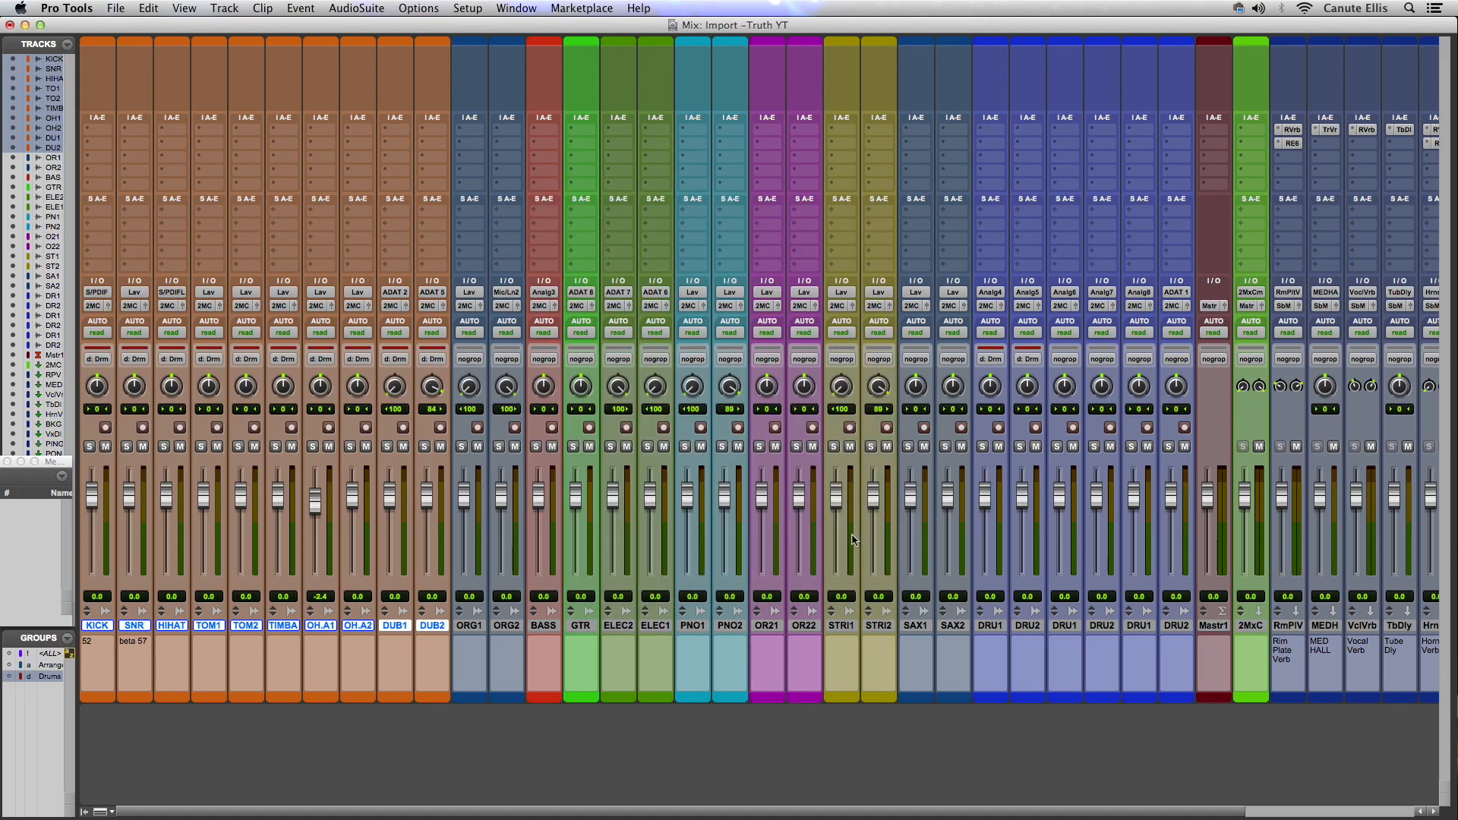
- Solo the Drums group through the TIMBA track, play the session briefly to hear it, and clear the solo
click(276, 451)
key(space)
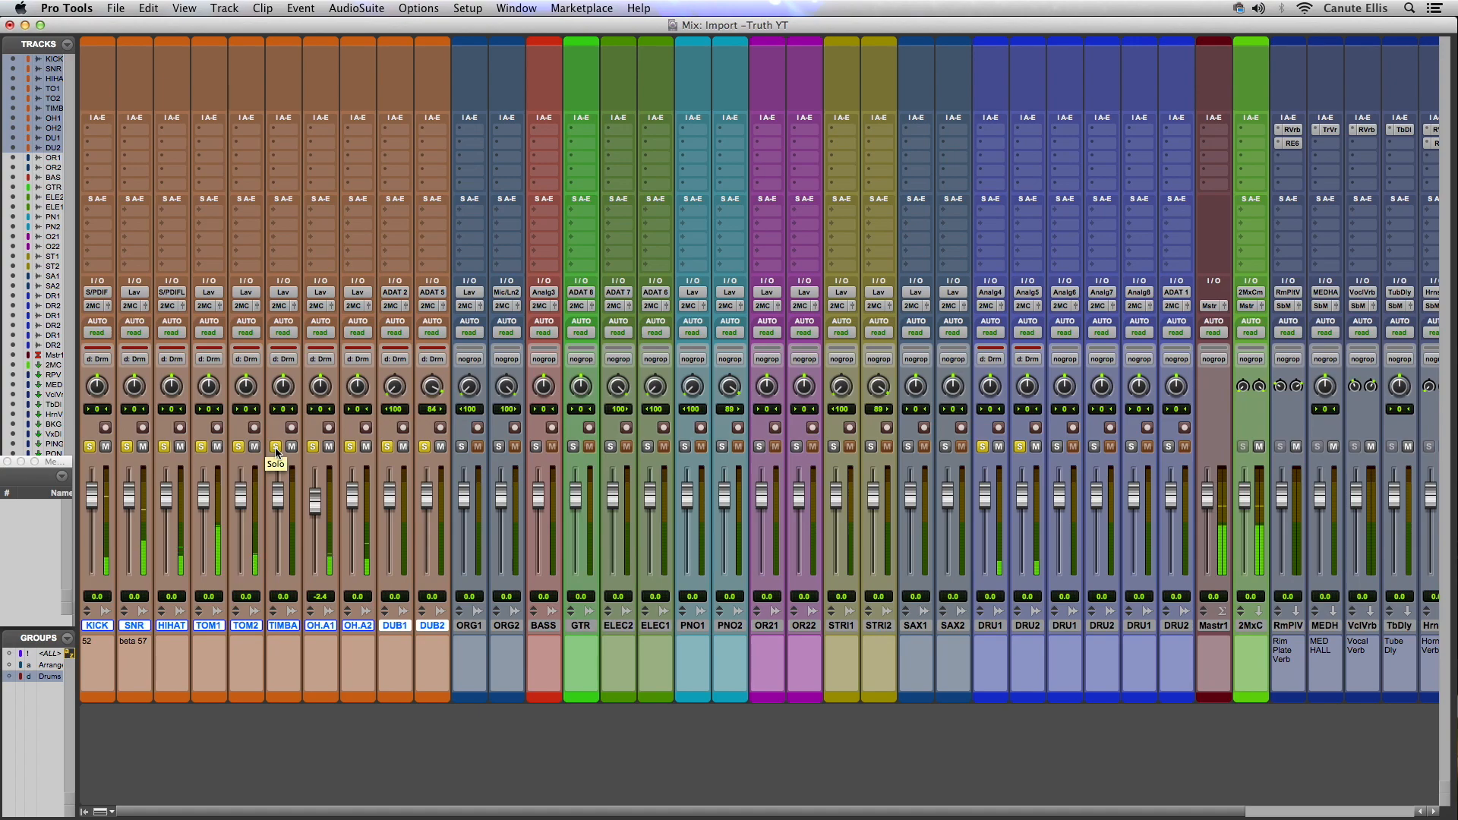
key(space)
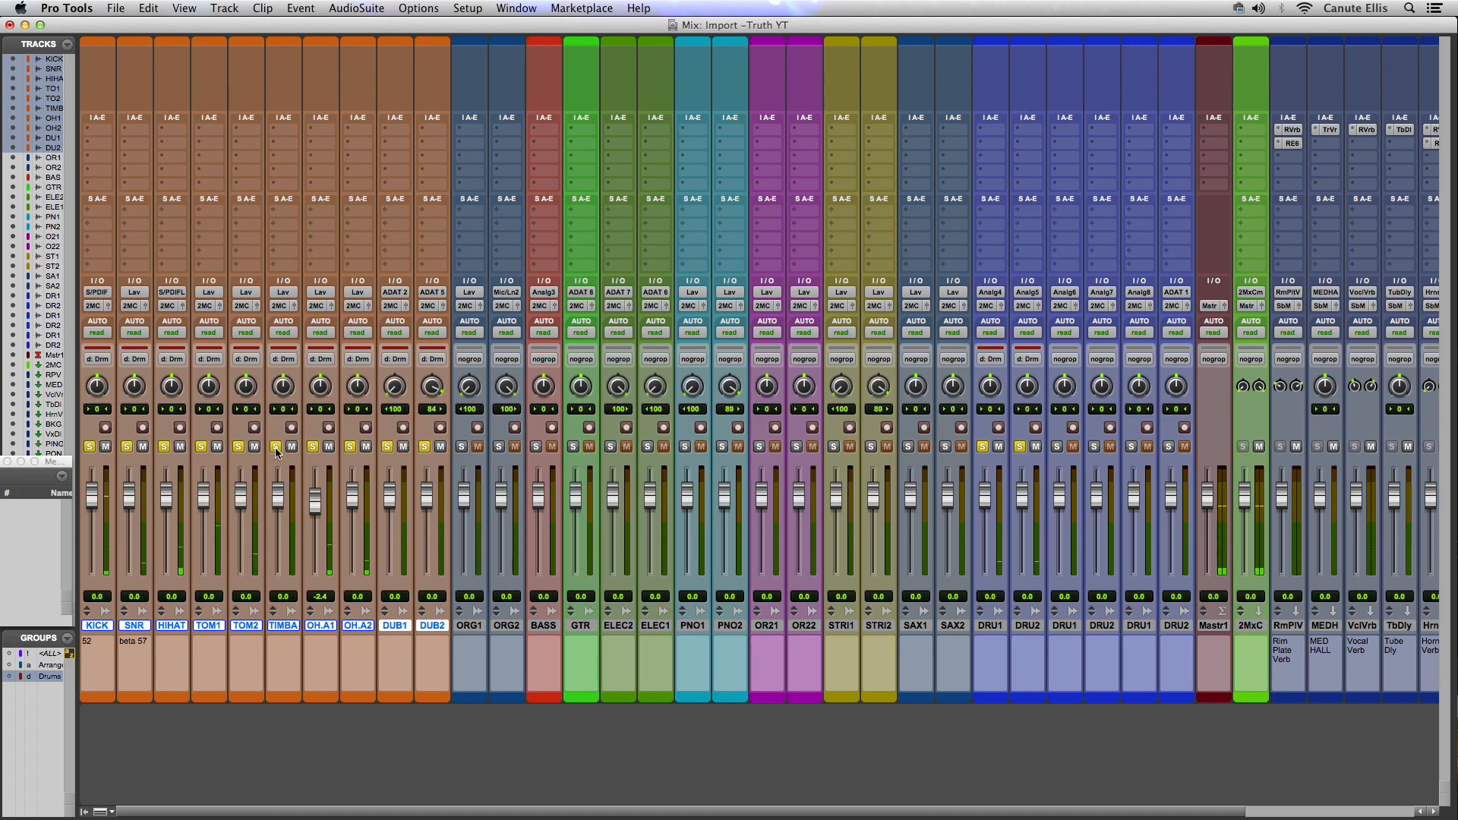
click(275, 448)
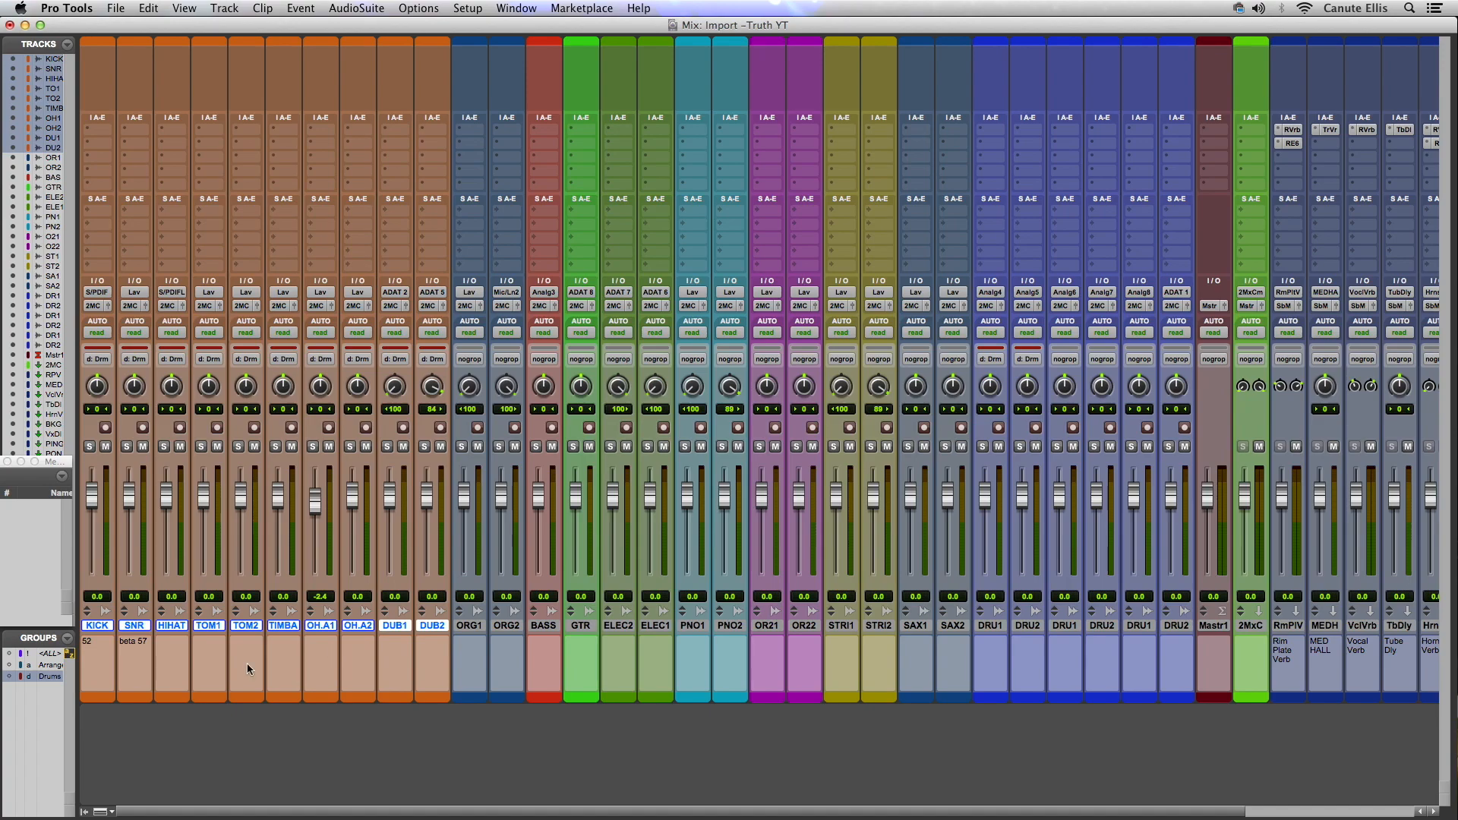
- Activate the Arrangement group alongside Drums, and solo and unsolo all its tracks through the DUB2 track
click(51, 666)
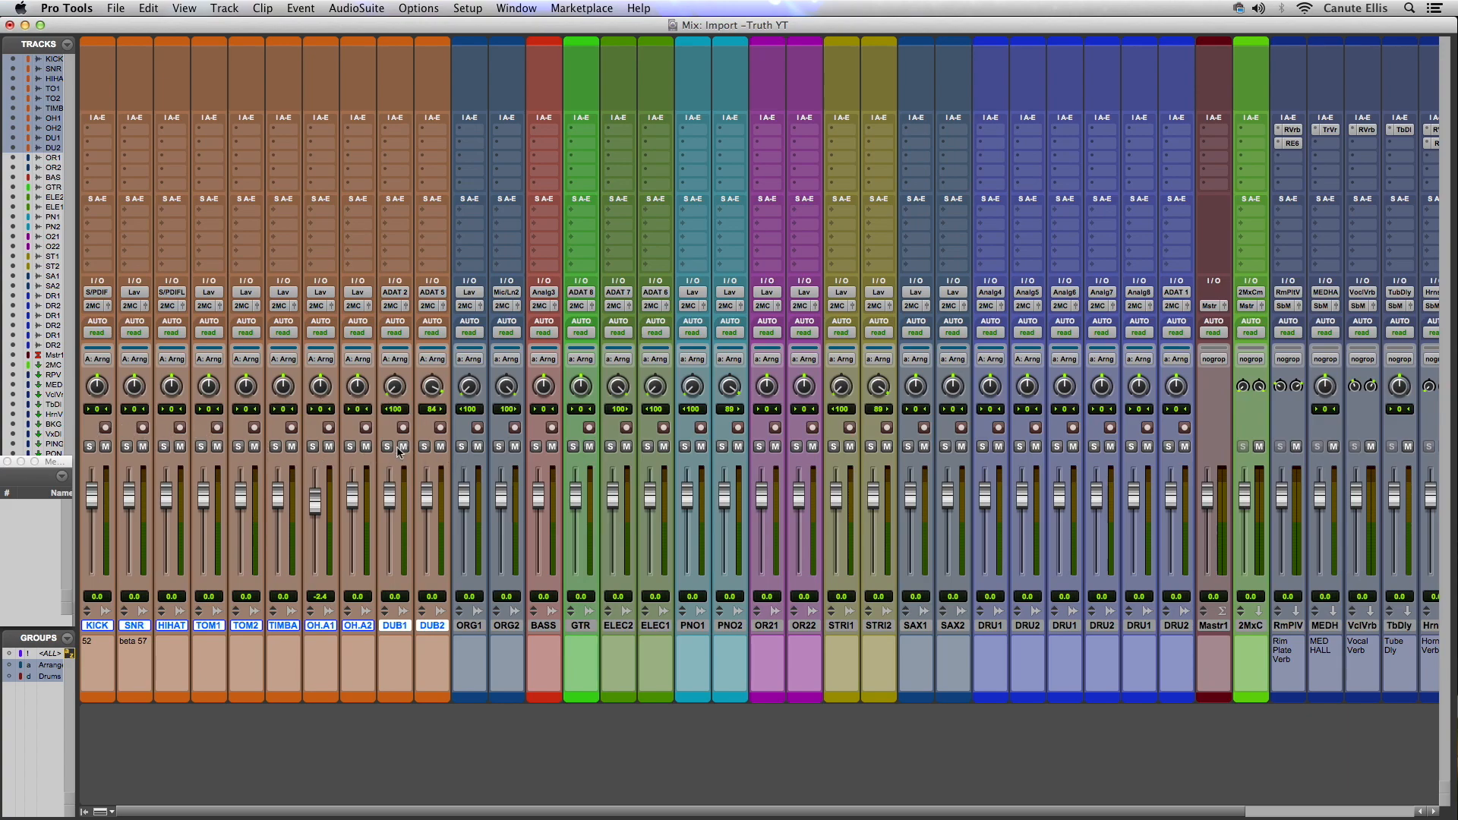
click(426, 448)
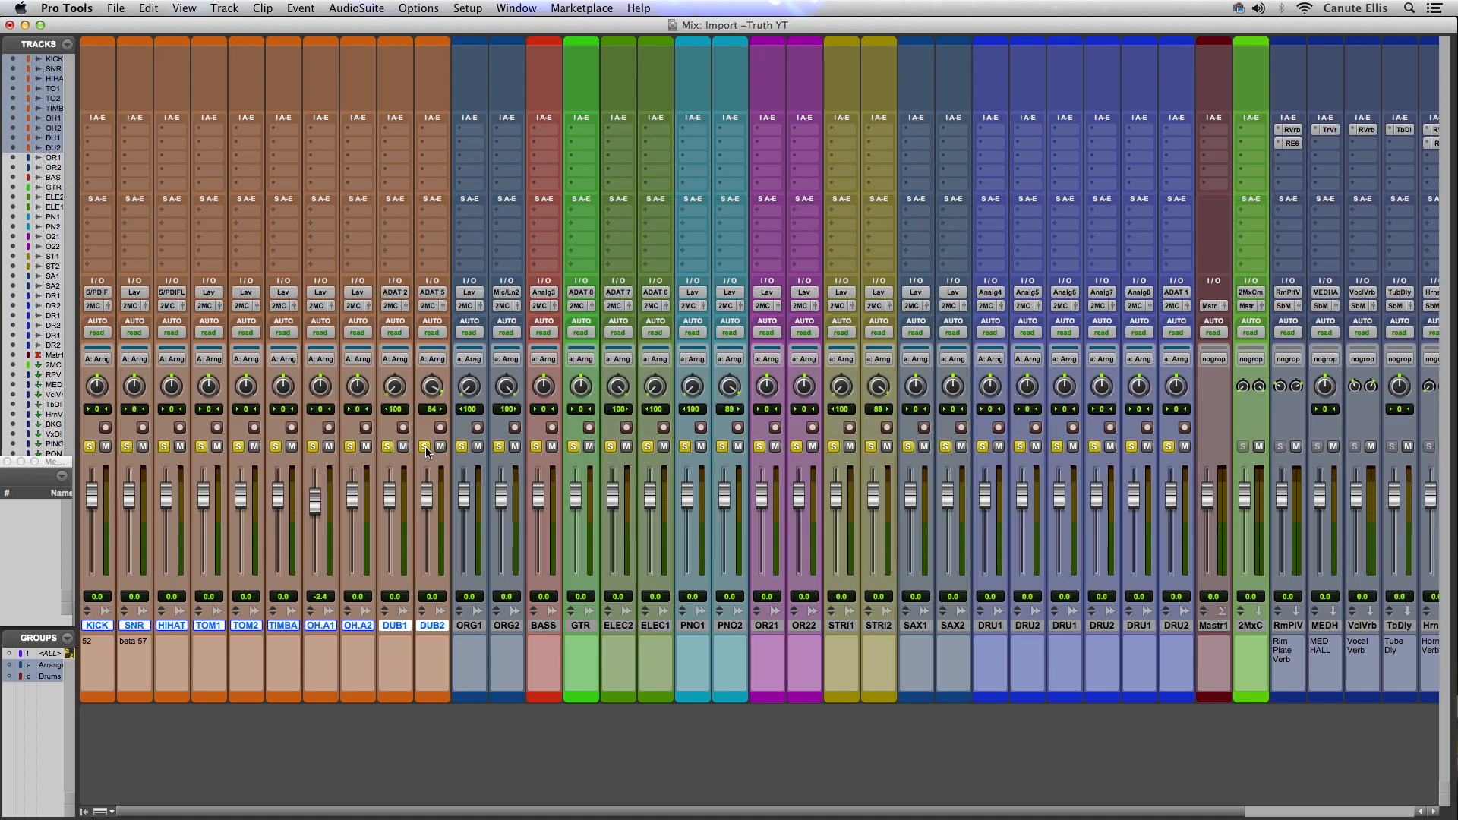
click(425, 448)
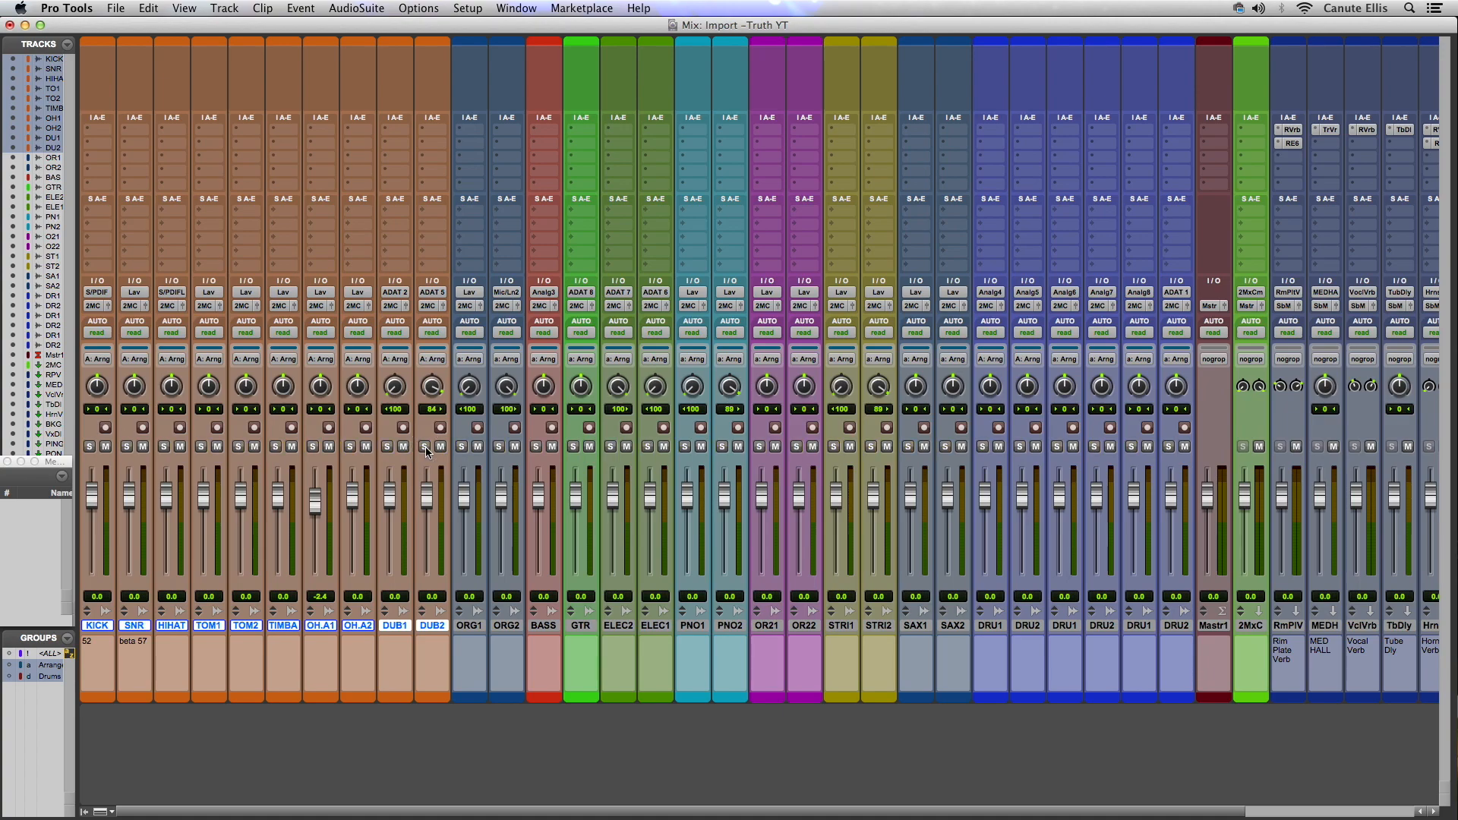
- Deactivate the Arrangement group and solo only the Drums group's tracks through the DUB2 track
key(a)
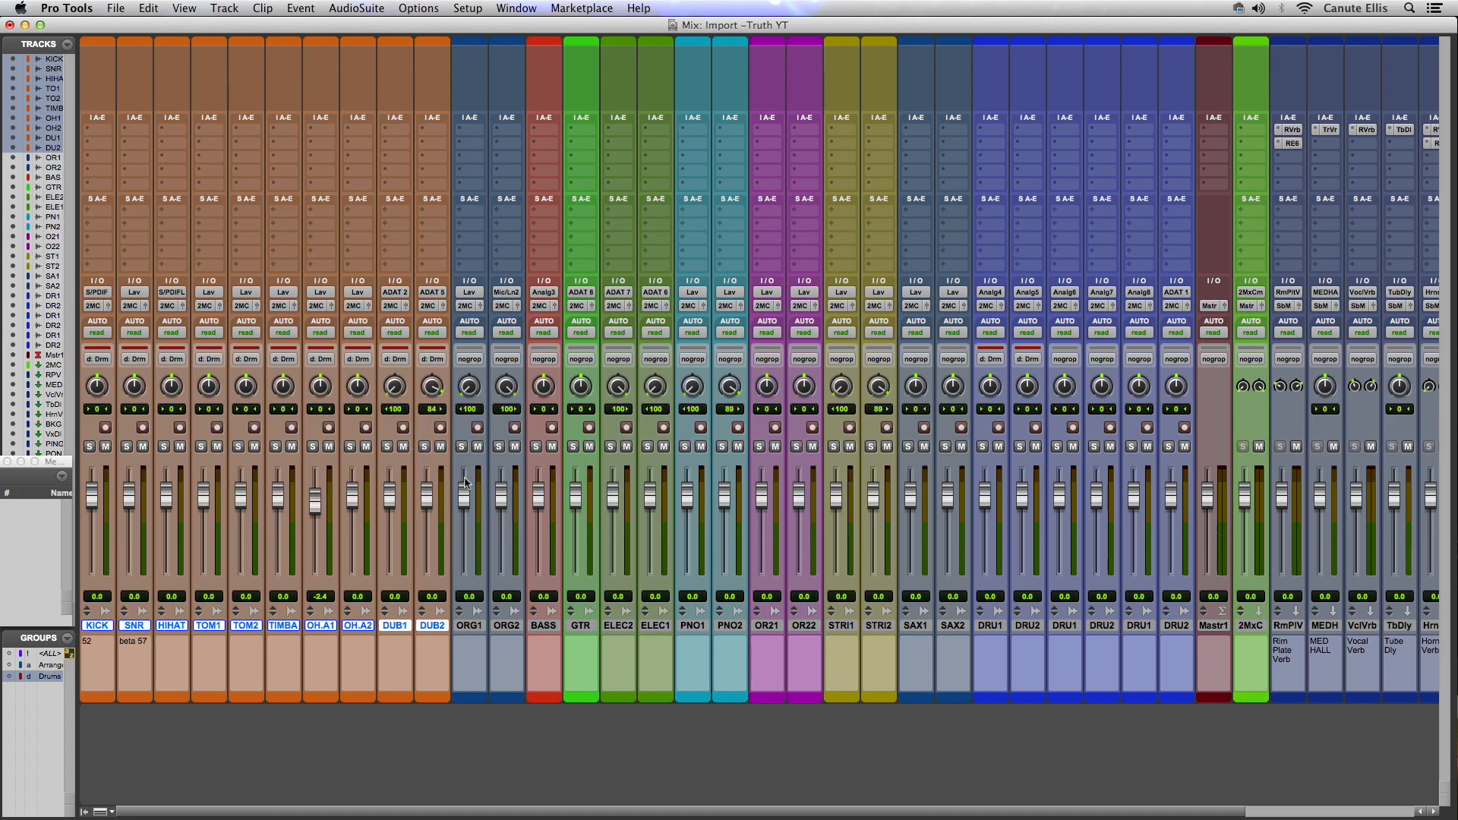
click(424, 448)
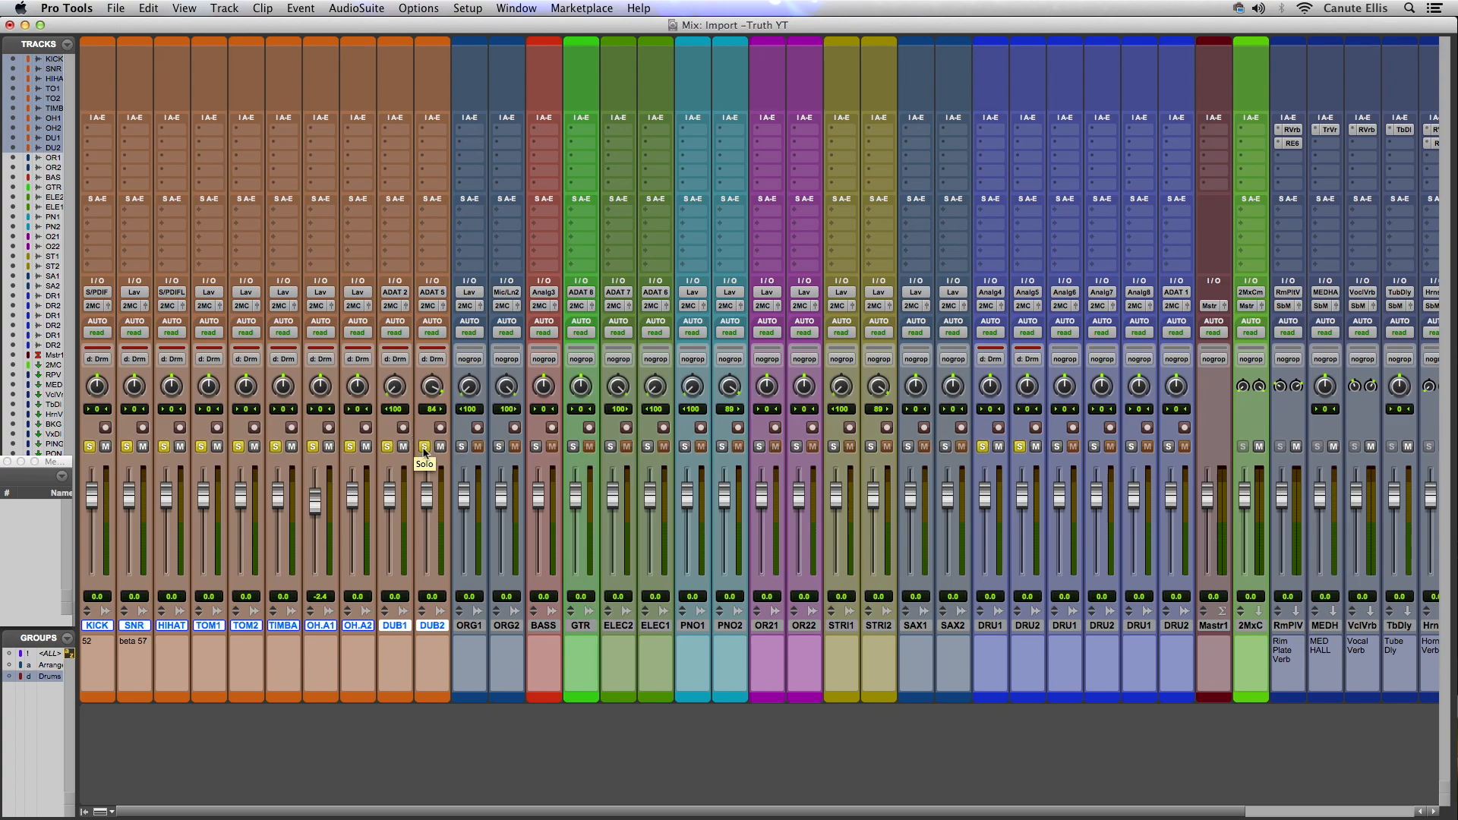
- Reactivate the Arrangement group, and solo and unsolo all its tracks through the first green ELEC2 track
key(a)
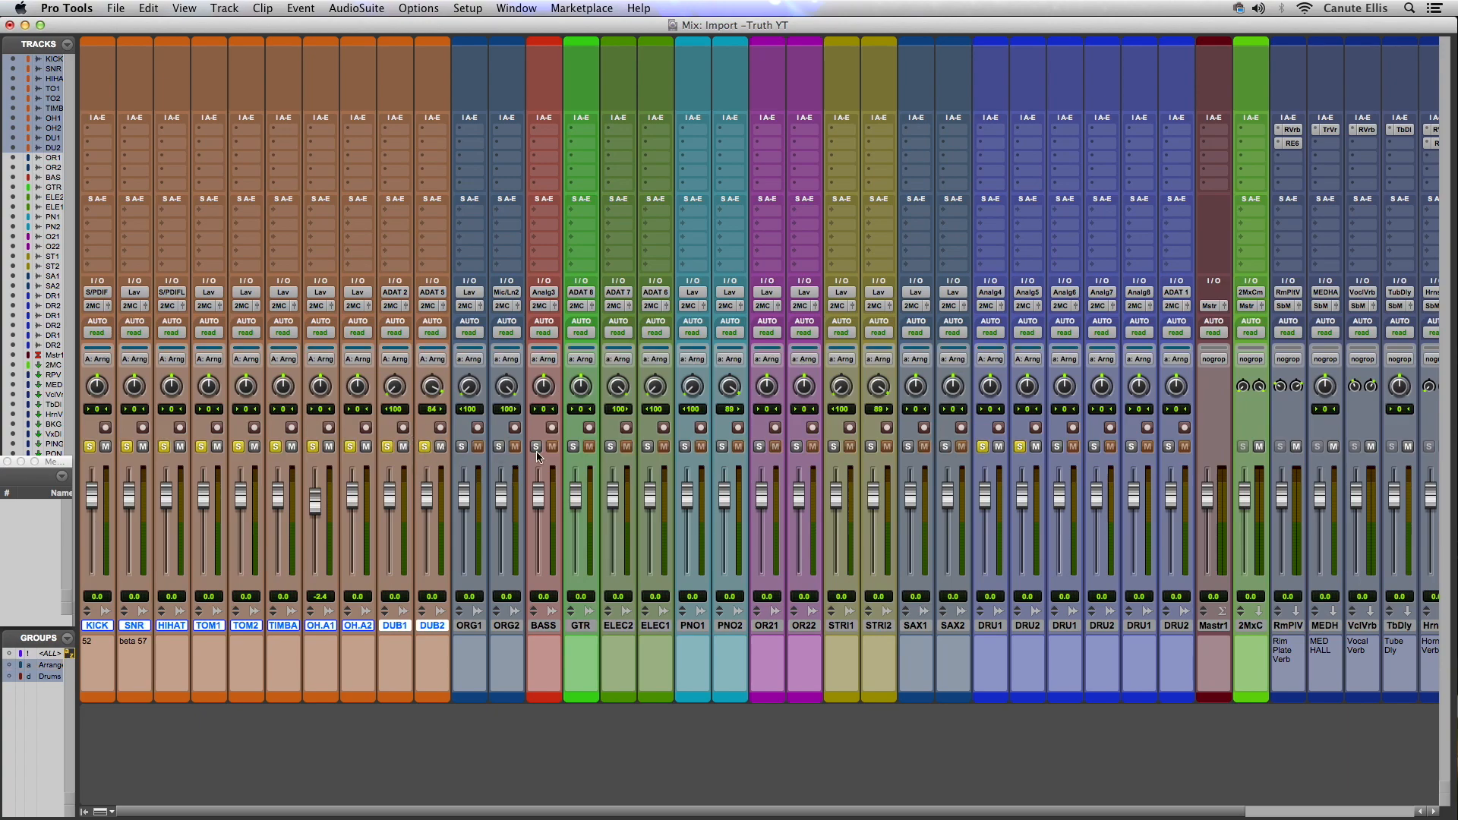
click(610, 448)
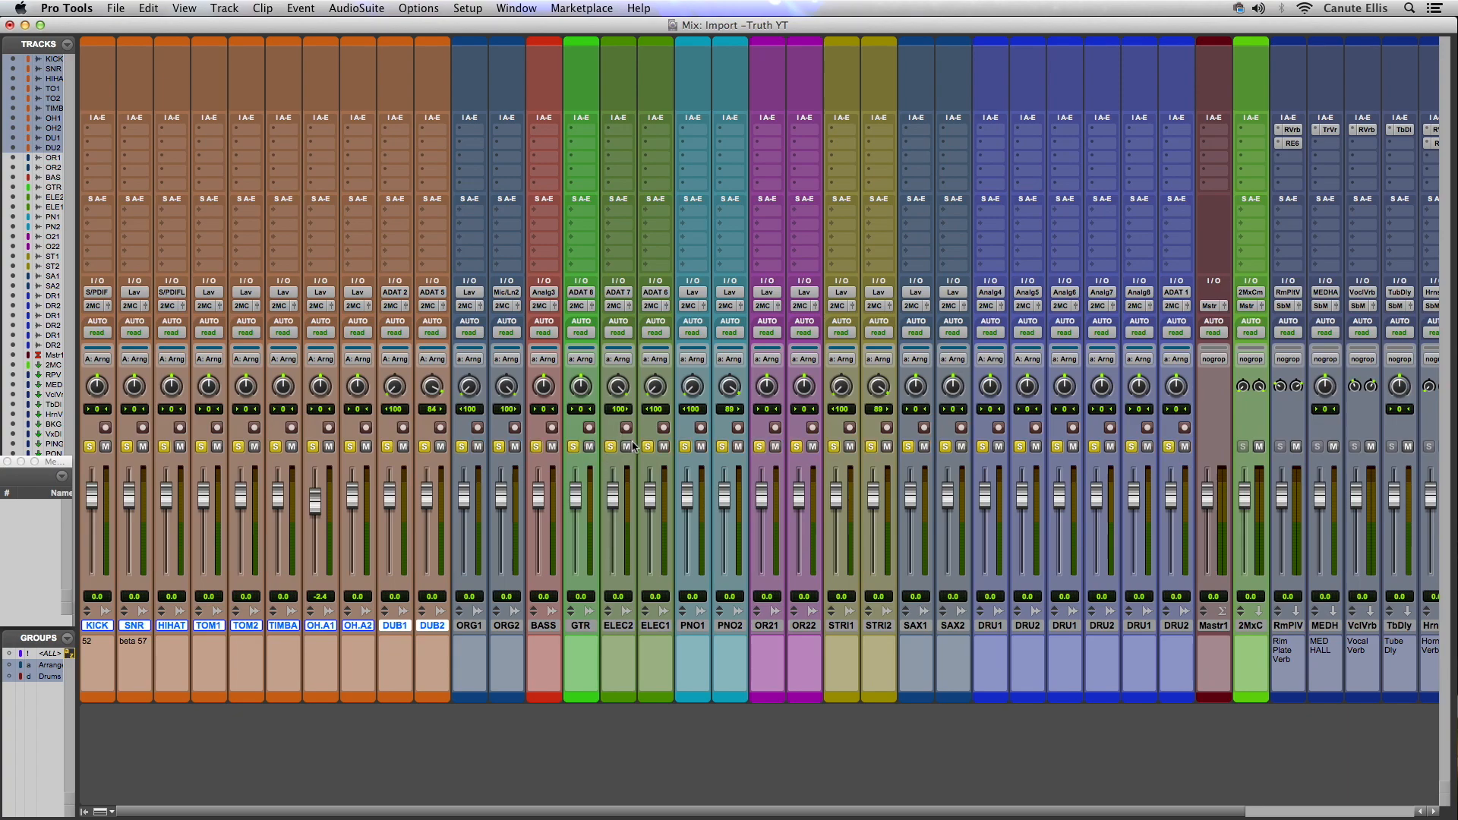
click(611, 448)
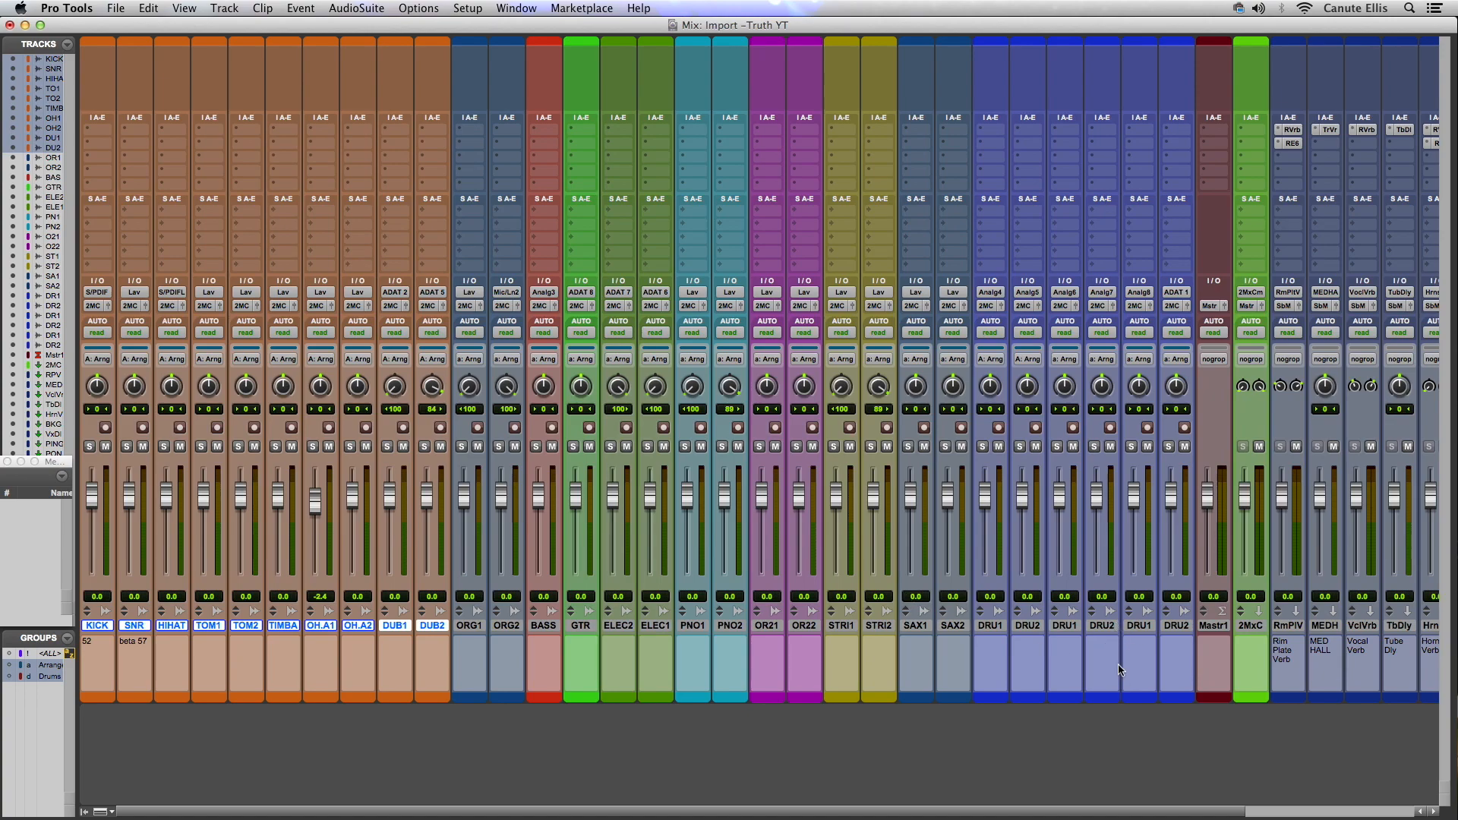
- Switch from the Mix window to the Edit window, then hide the Memory Locations window and show it again
drag(1002, 814, 822, 816)
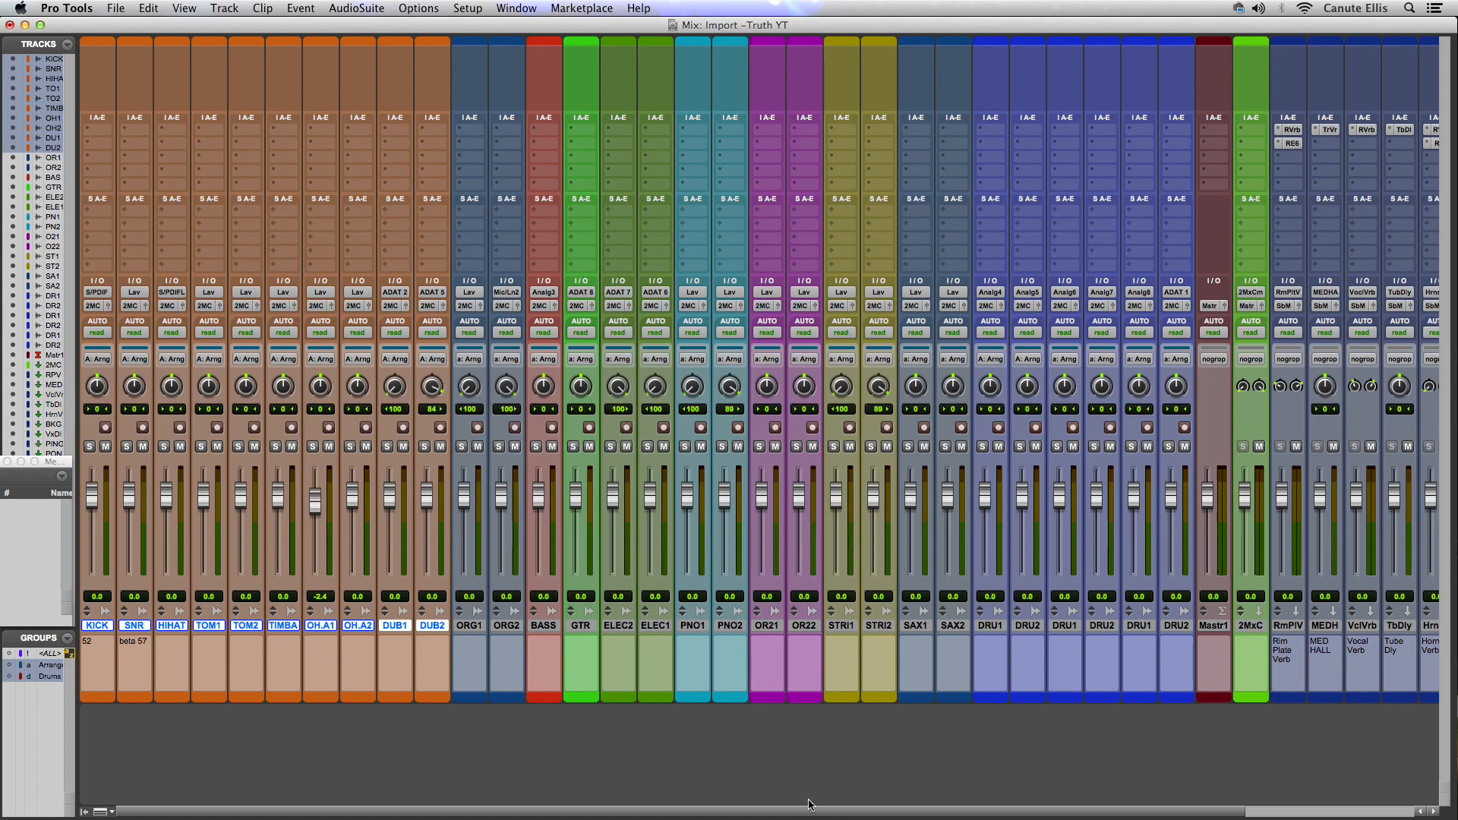
key(super+equal)
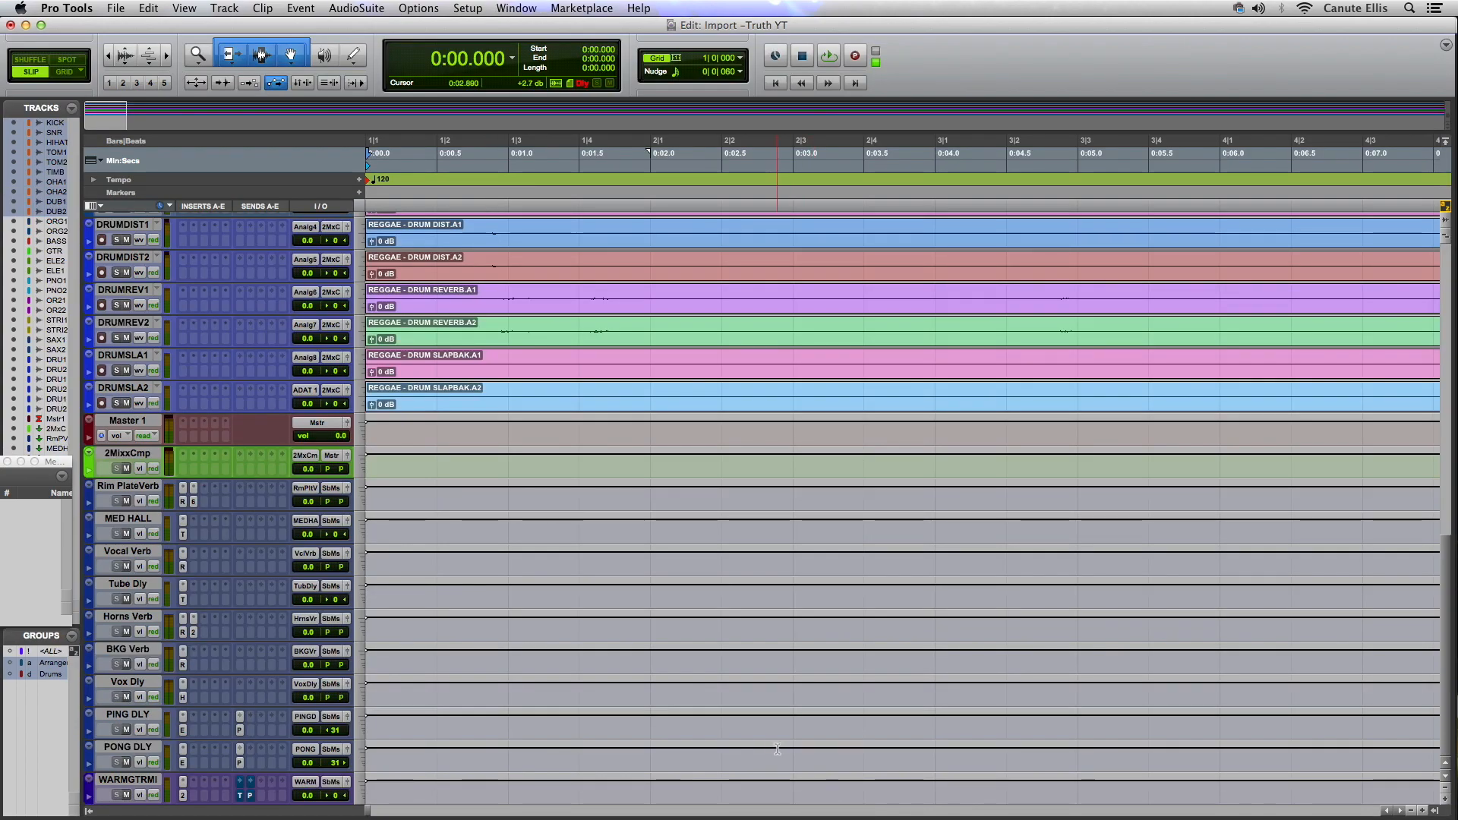
scroll(653, 376, up, 10)
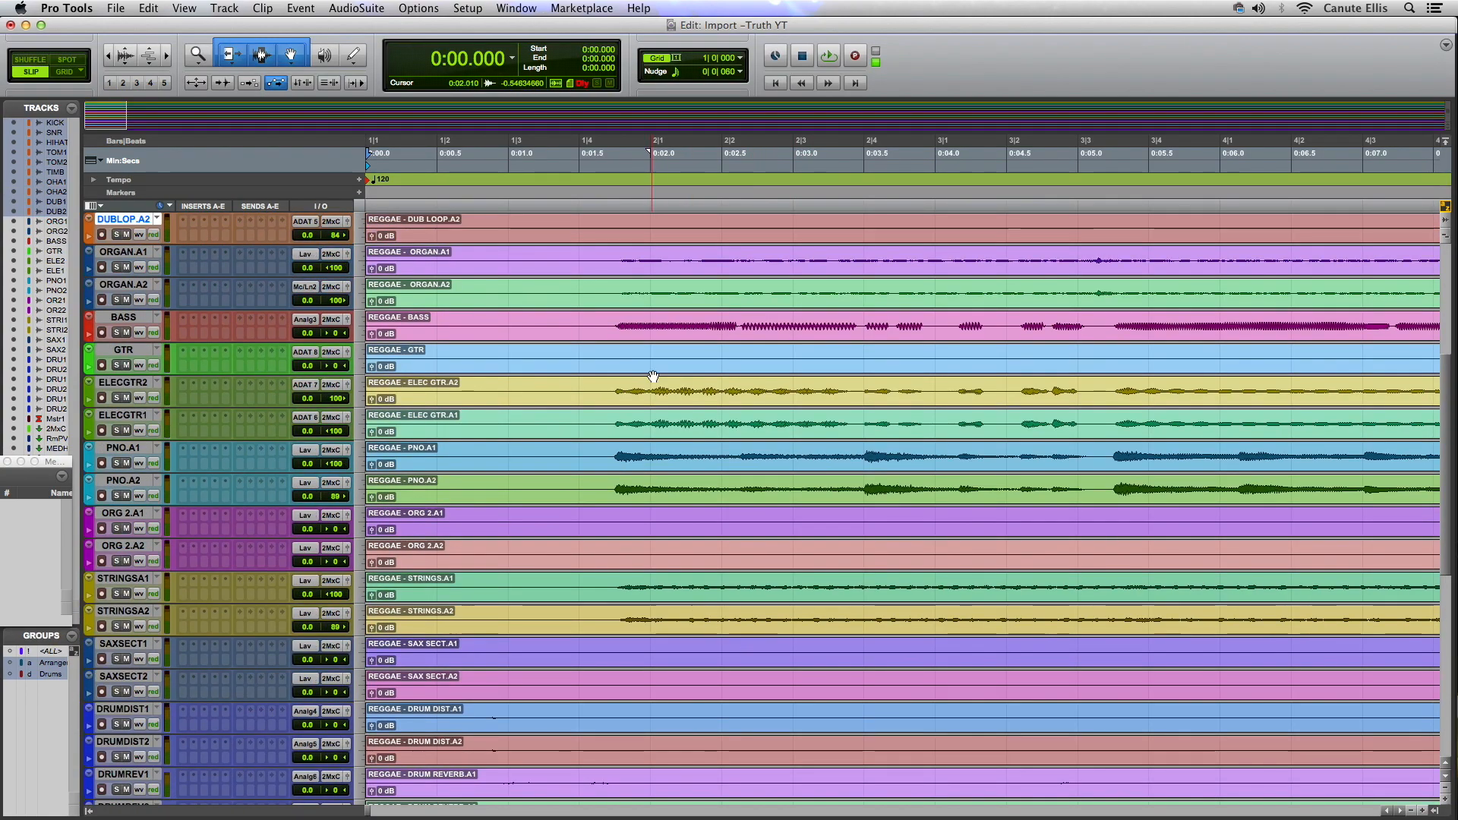
click(524, 9)
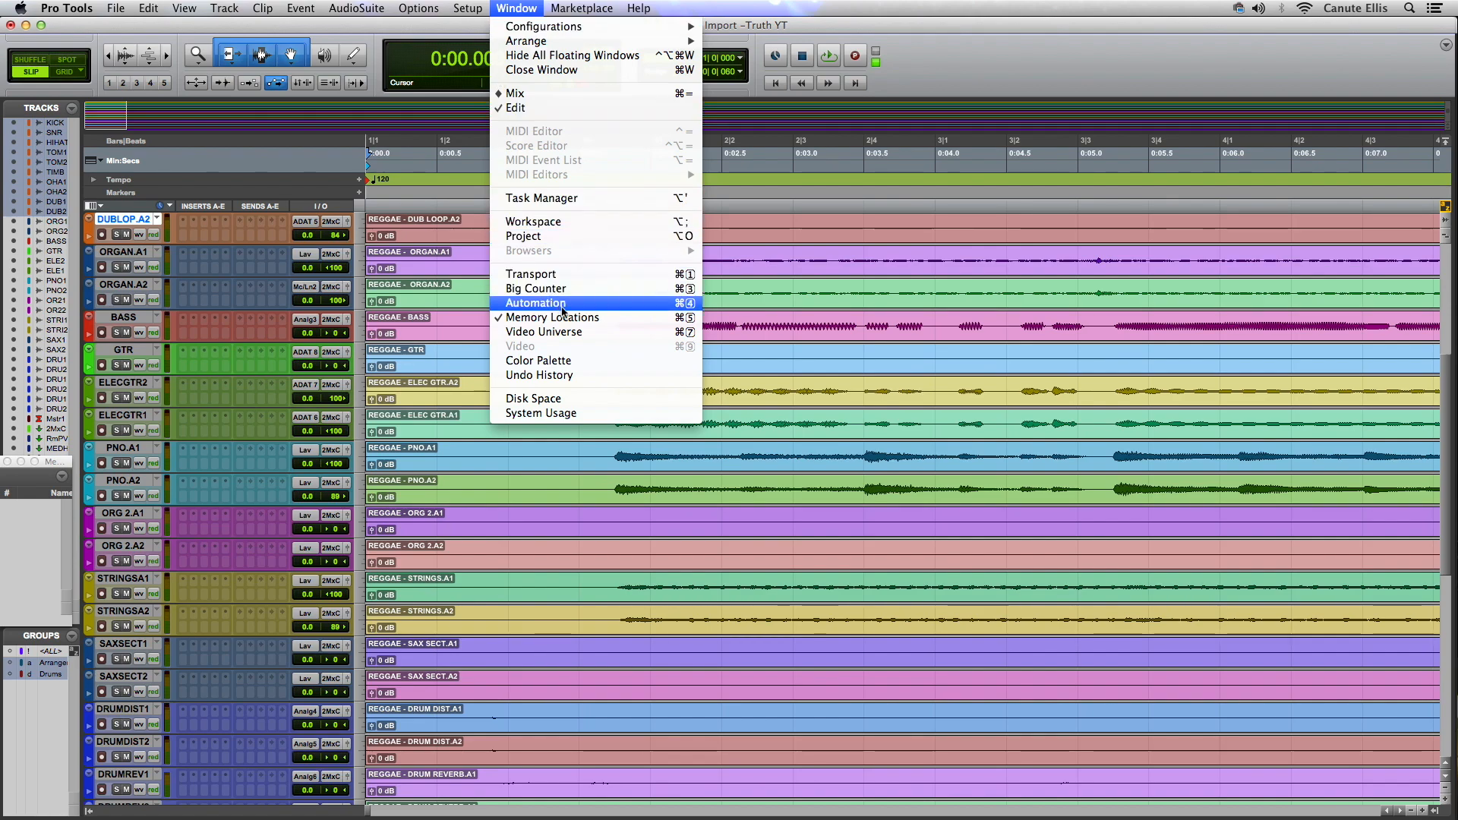
click(595, 323)
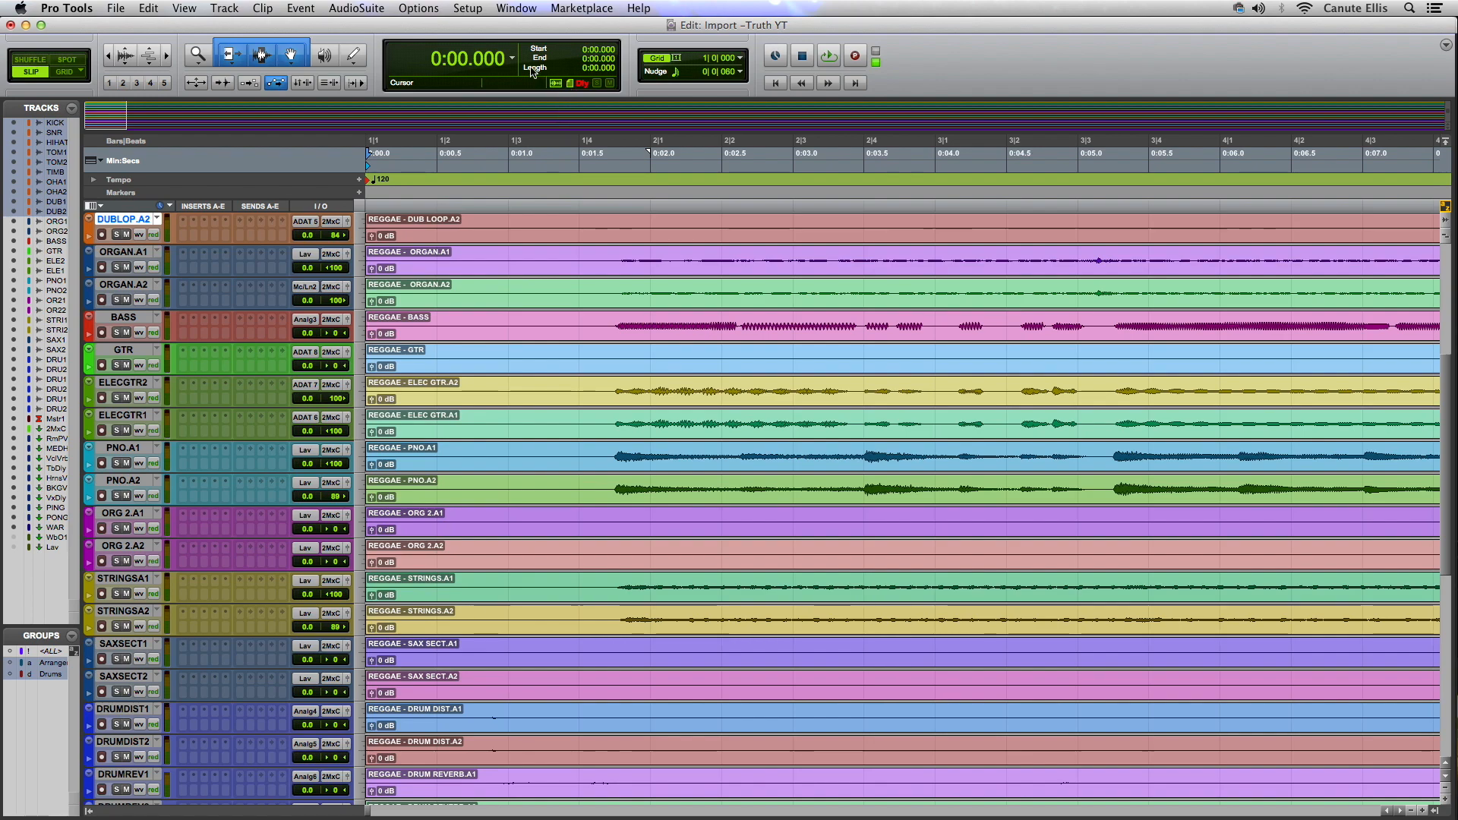
click(513, 9)
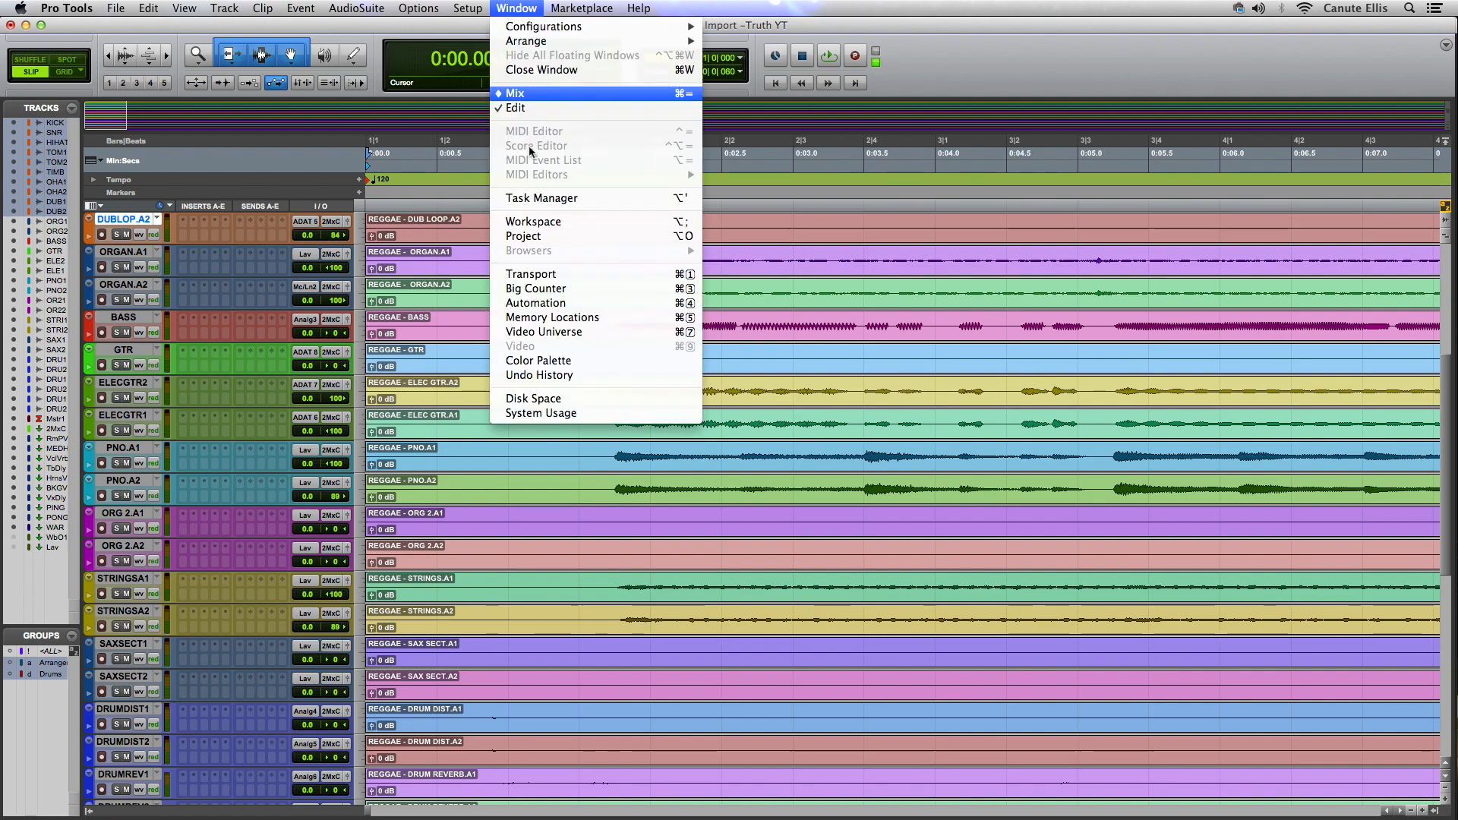
click(566, 318)
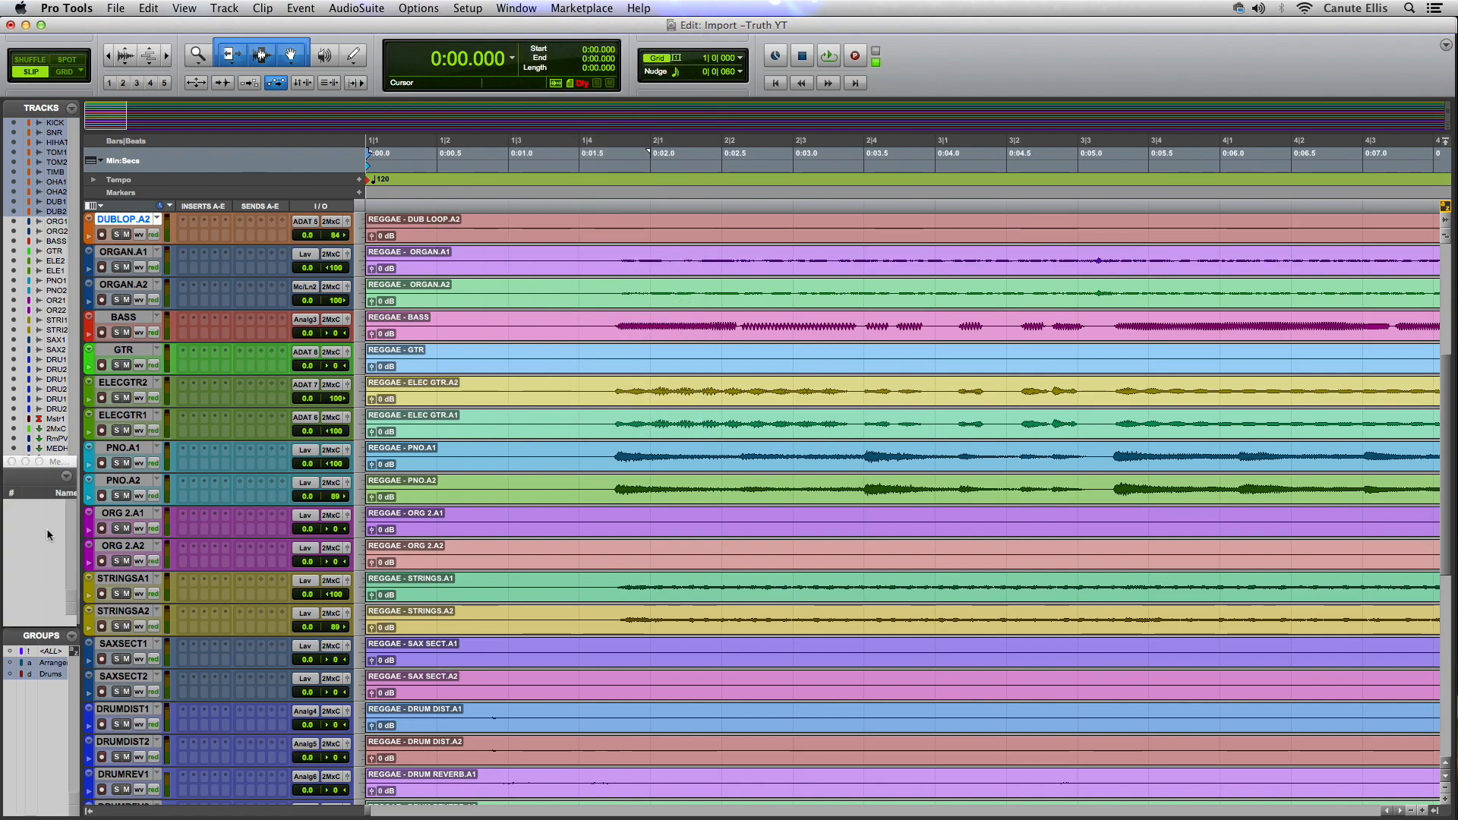
click(66, 476)
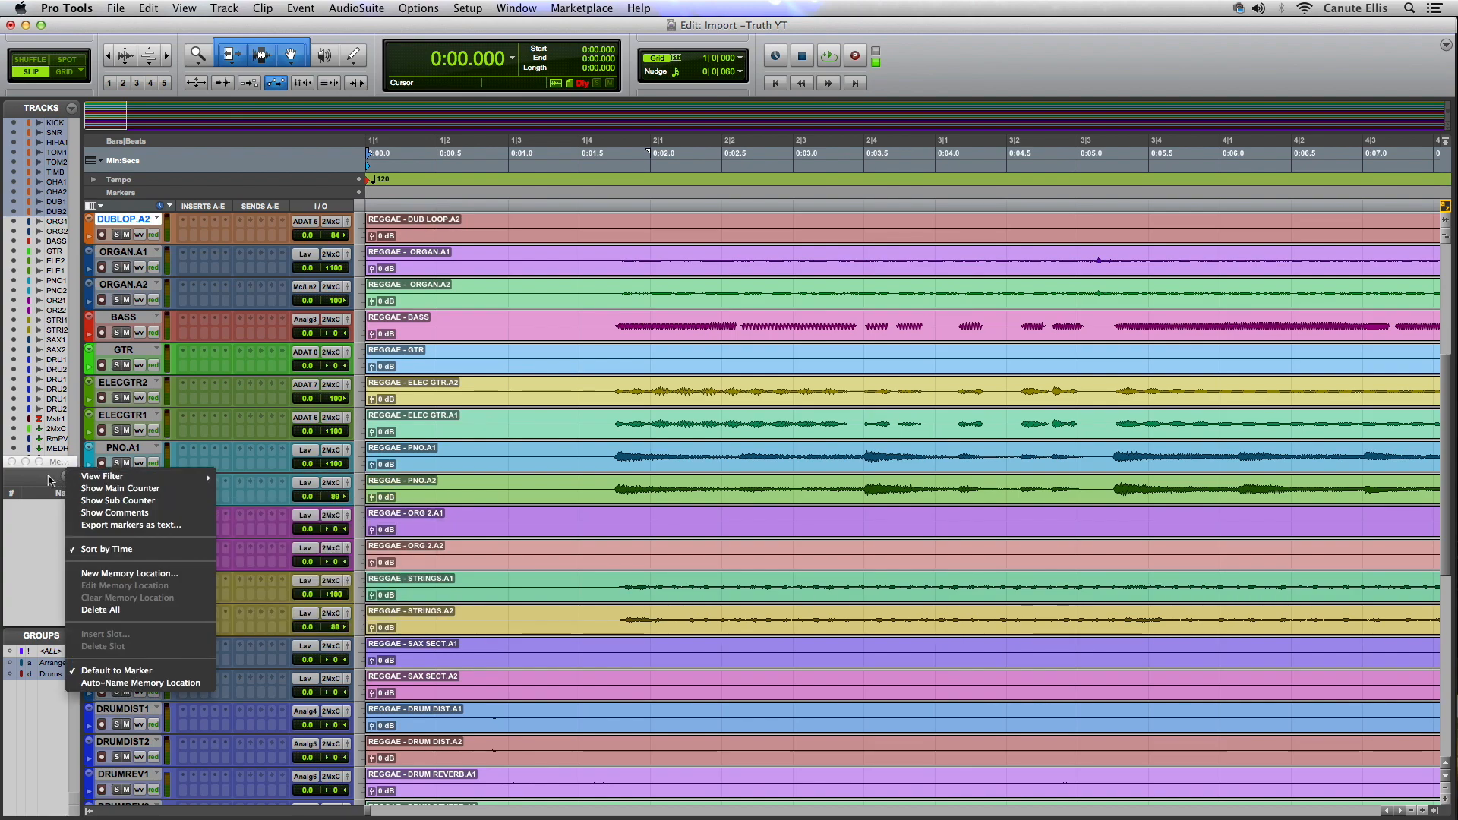
mouse_move(94, 480)
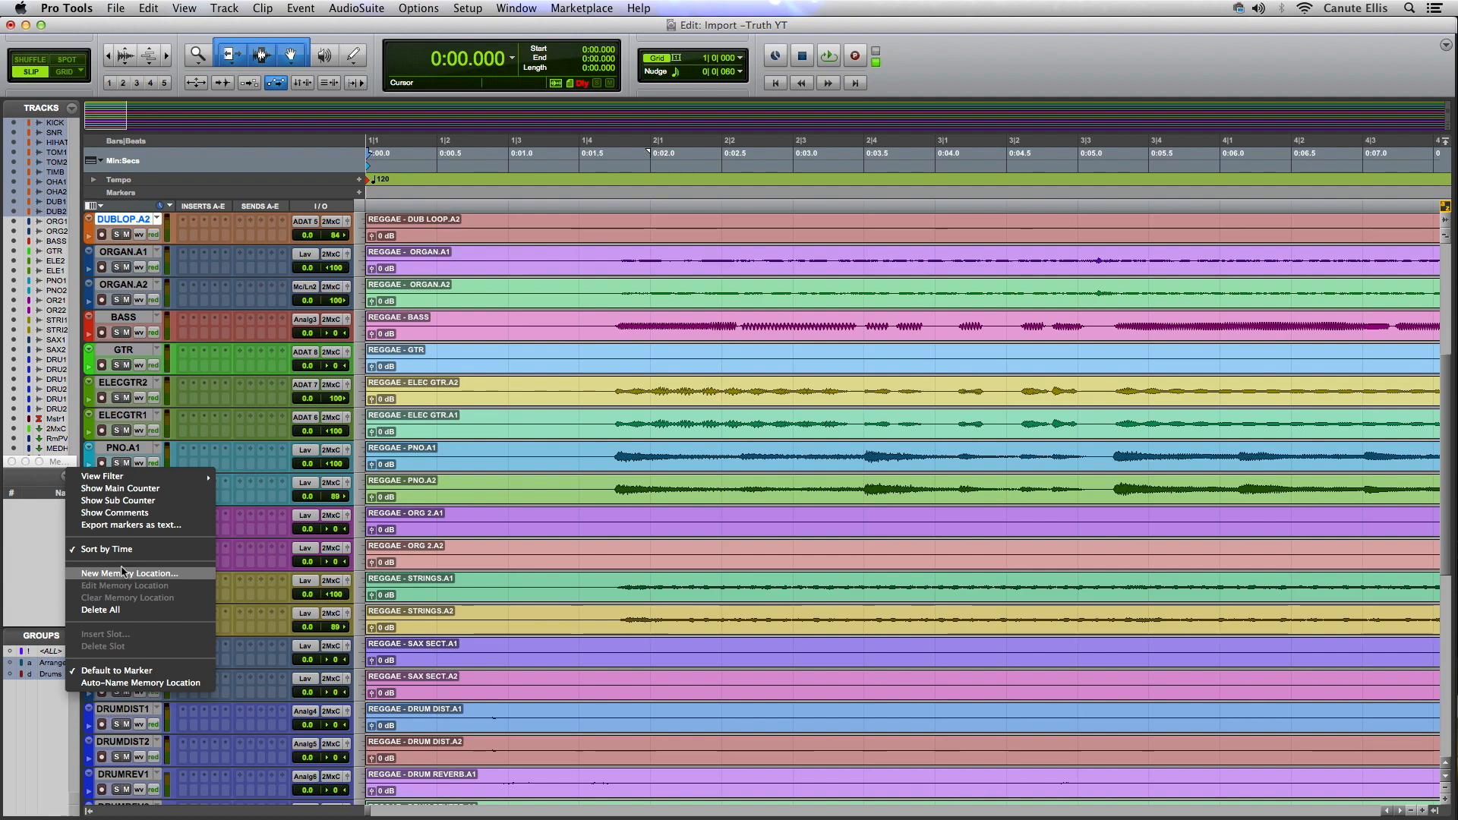
click(47, 481)
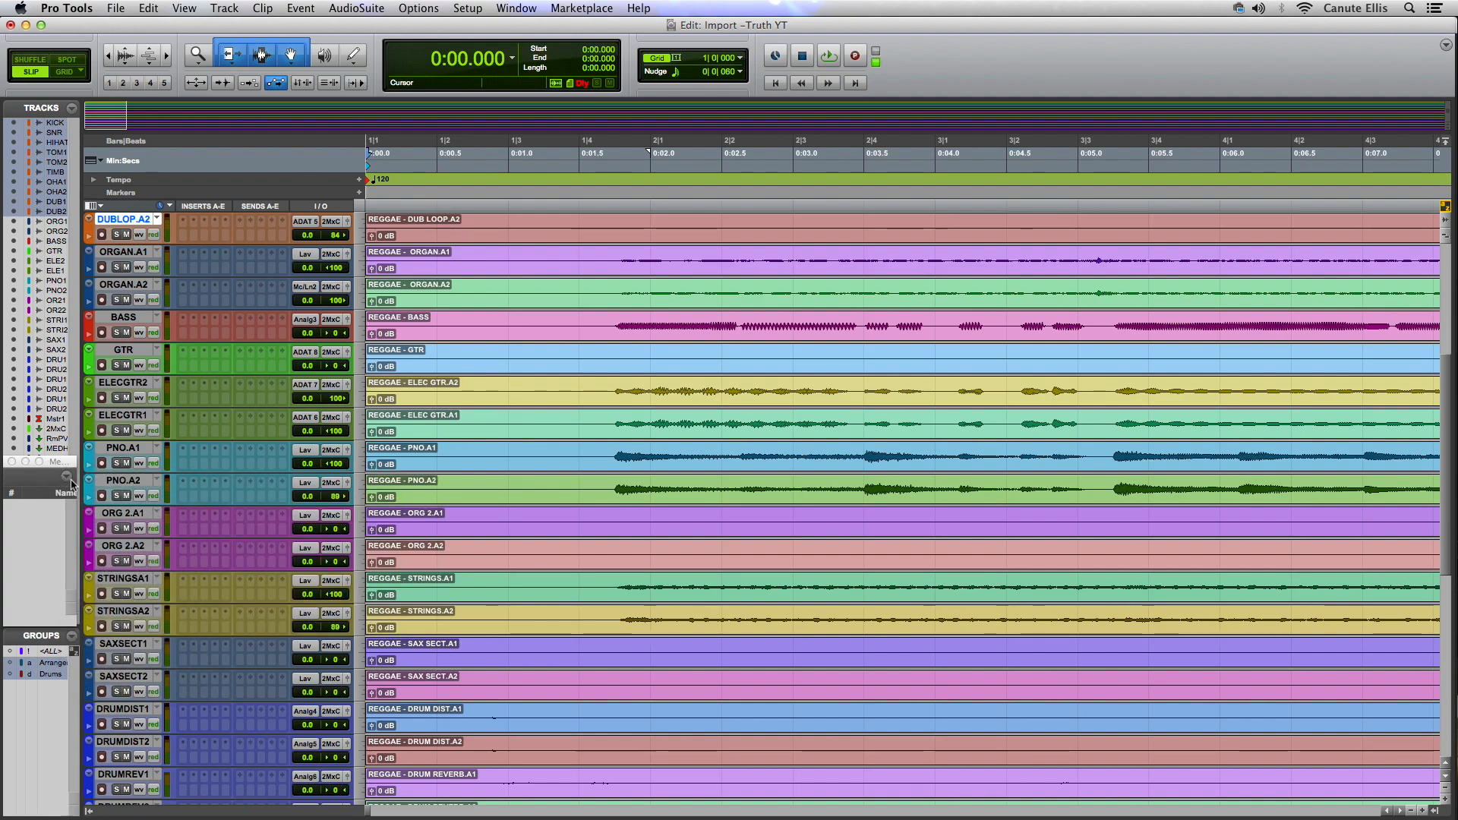
click(67, 478)
mouse_move(70, 478)
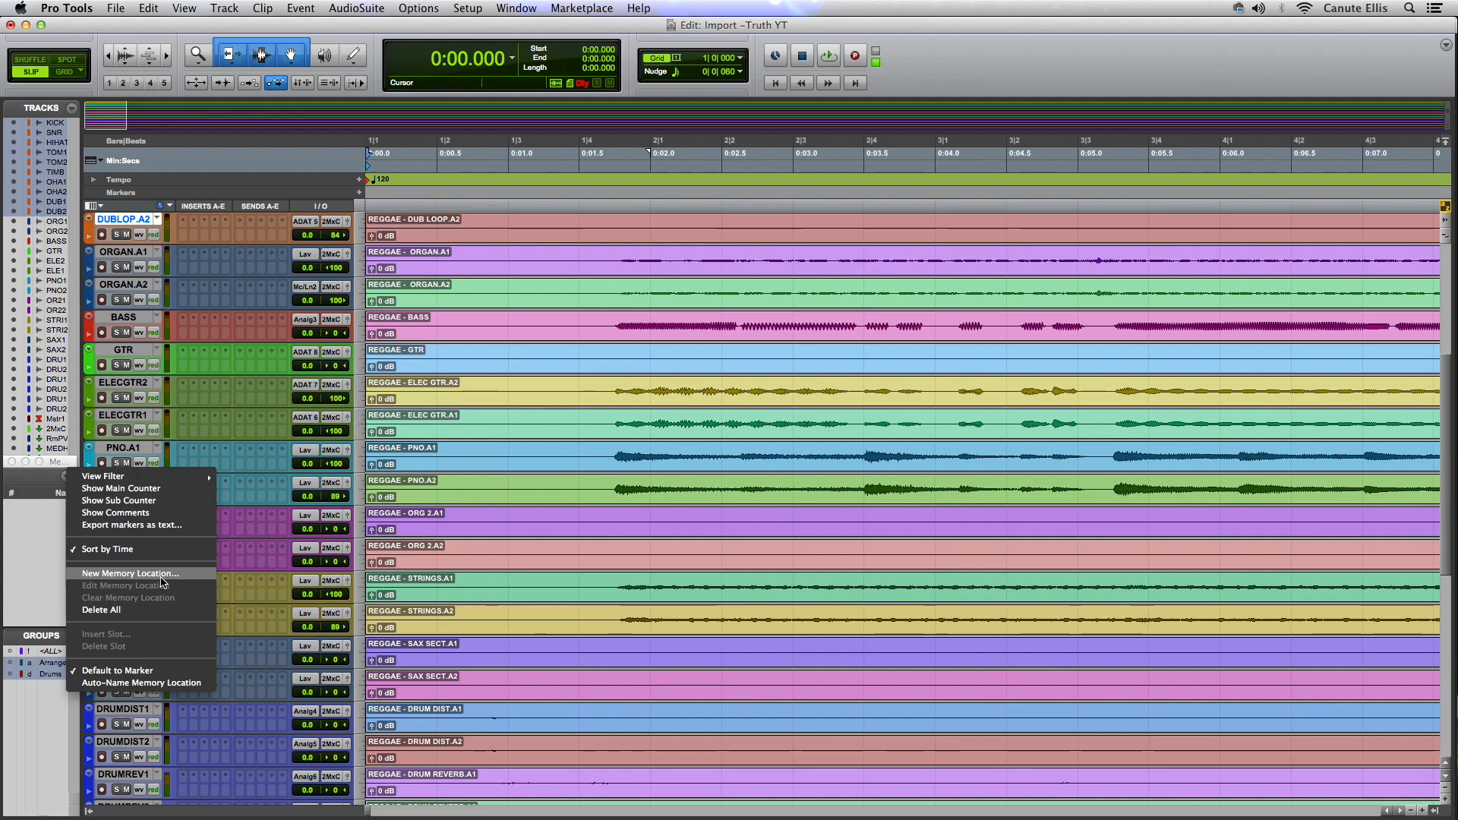
click(941, 73)
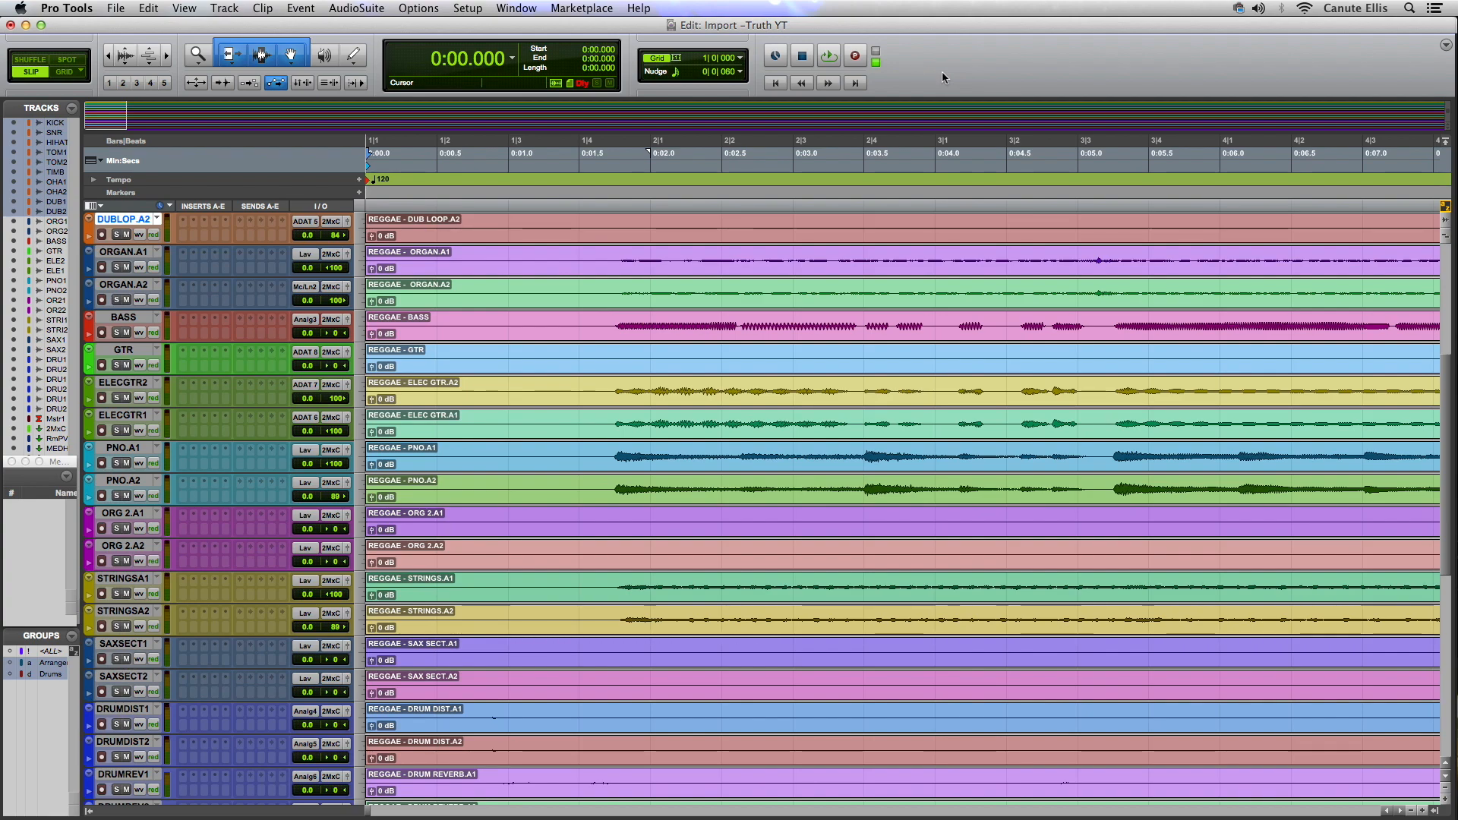
key(KP_Enter)
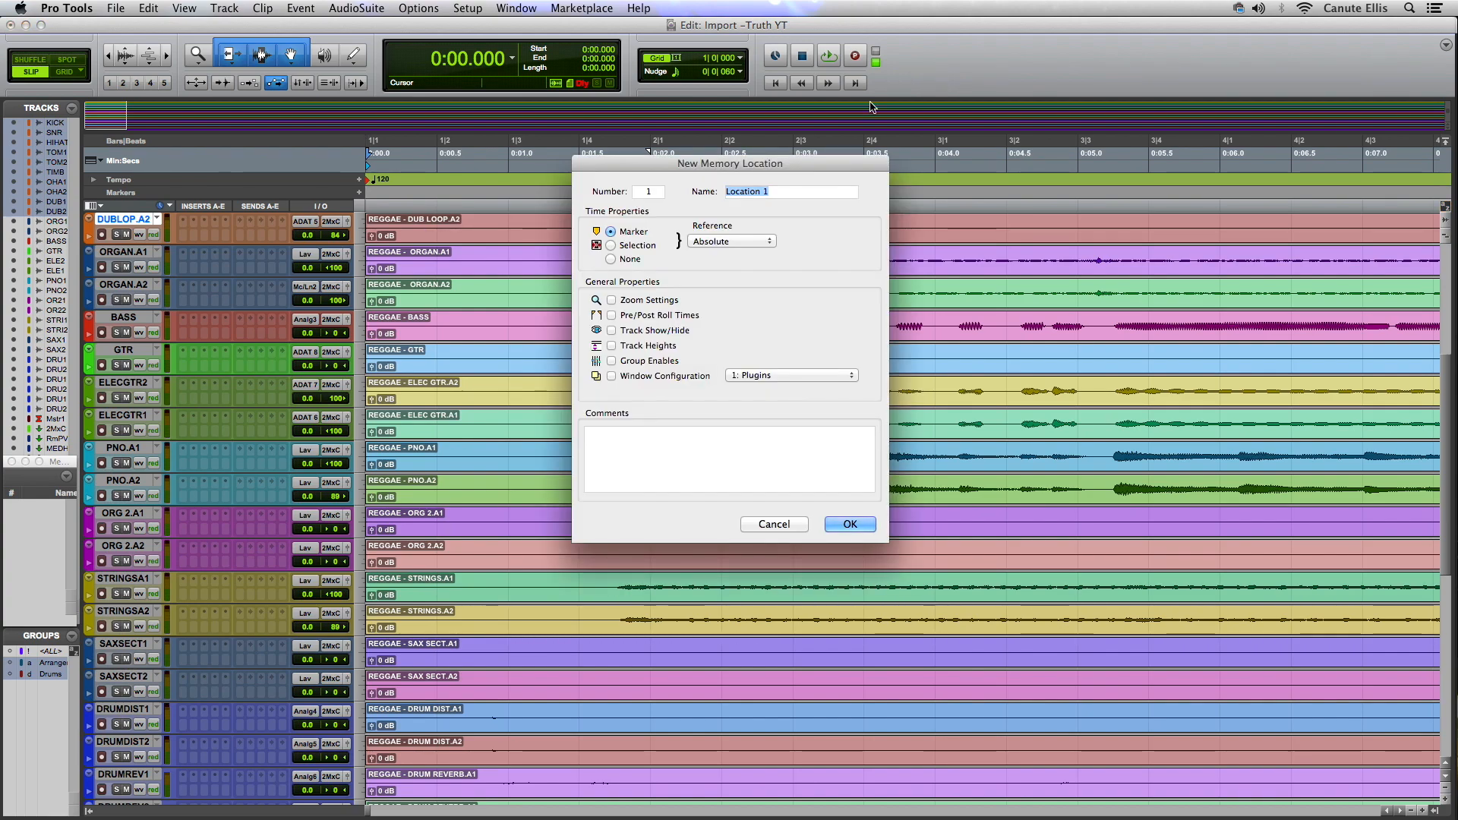
click(774, 524)
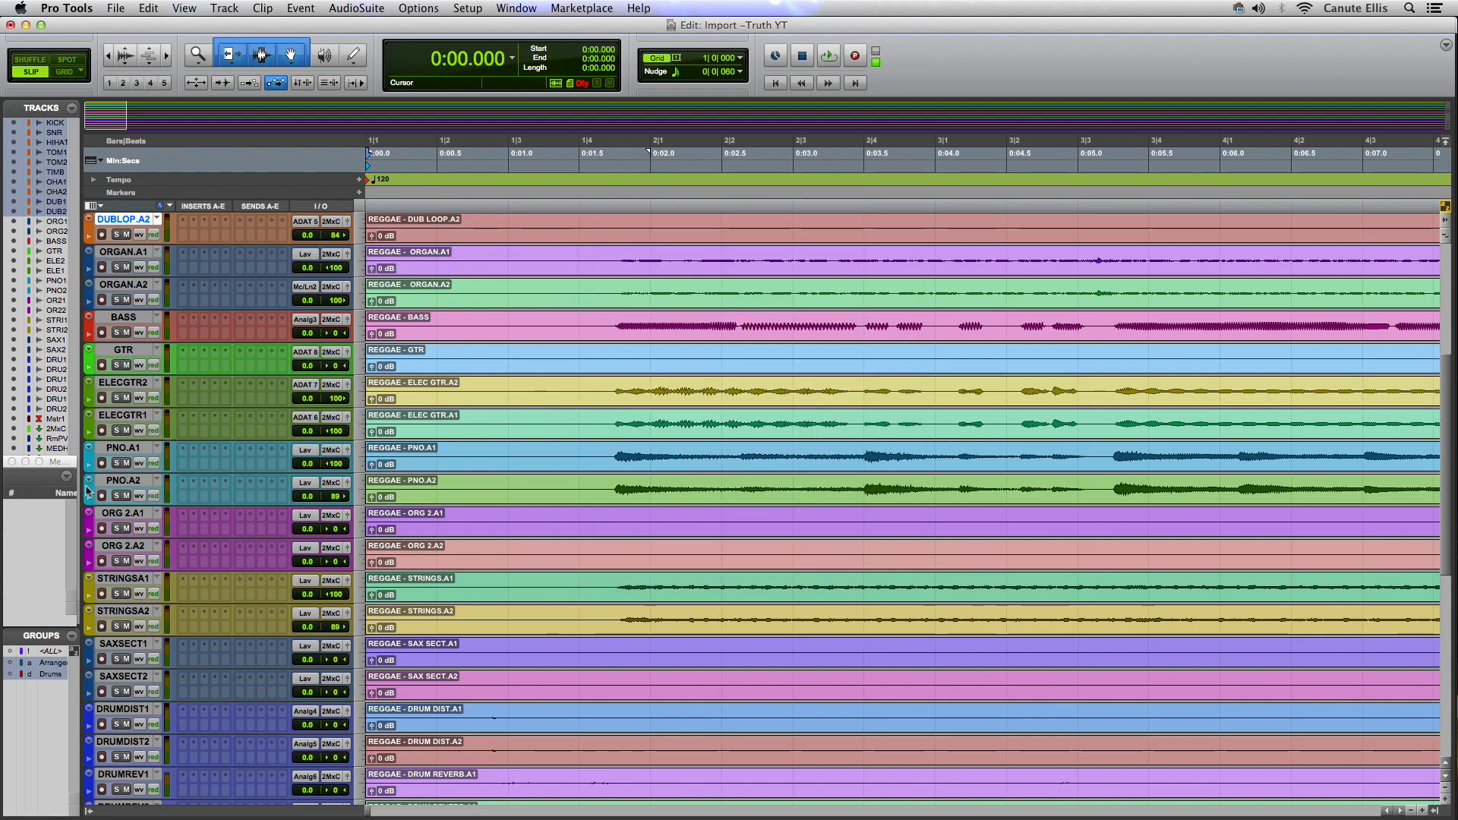
- Create memory location 1 at the session's beginning as a marker named "Start" with an Absolute reference
click(66, 476)
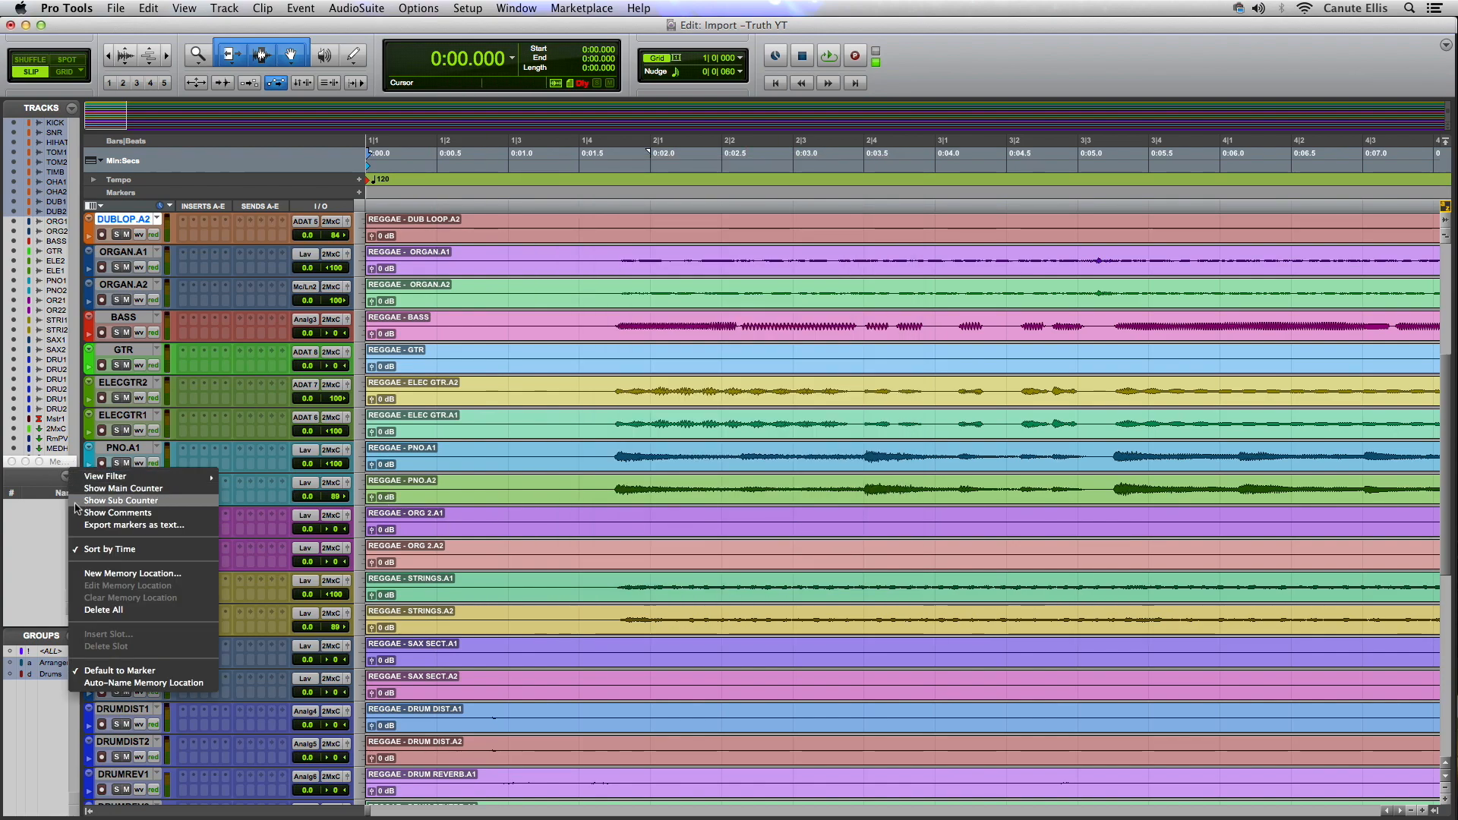
click(163, 573)
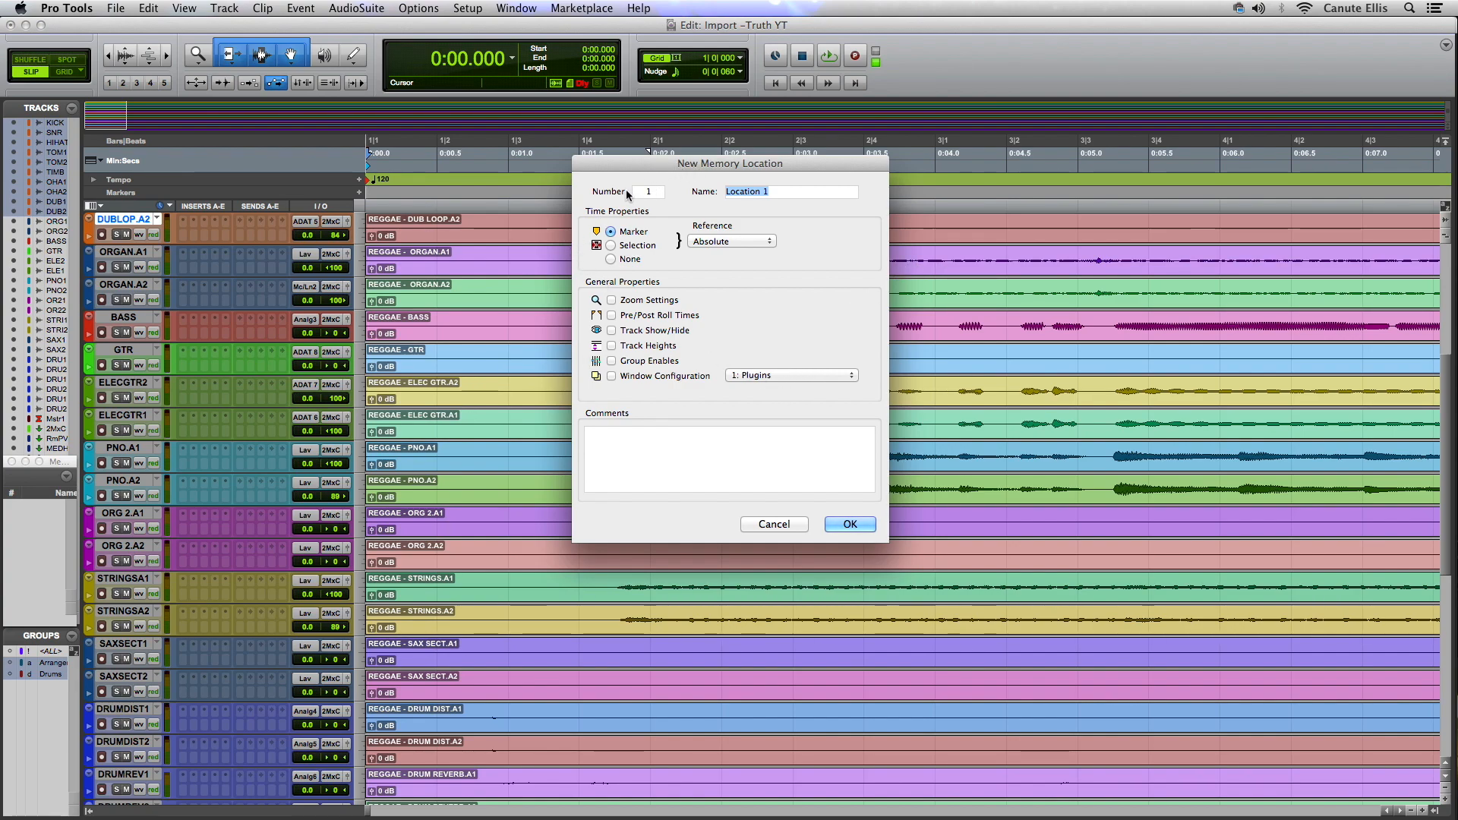
double_click(652, 191)
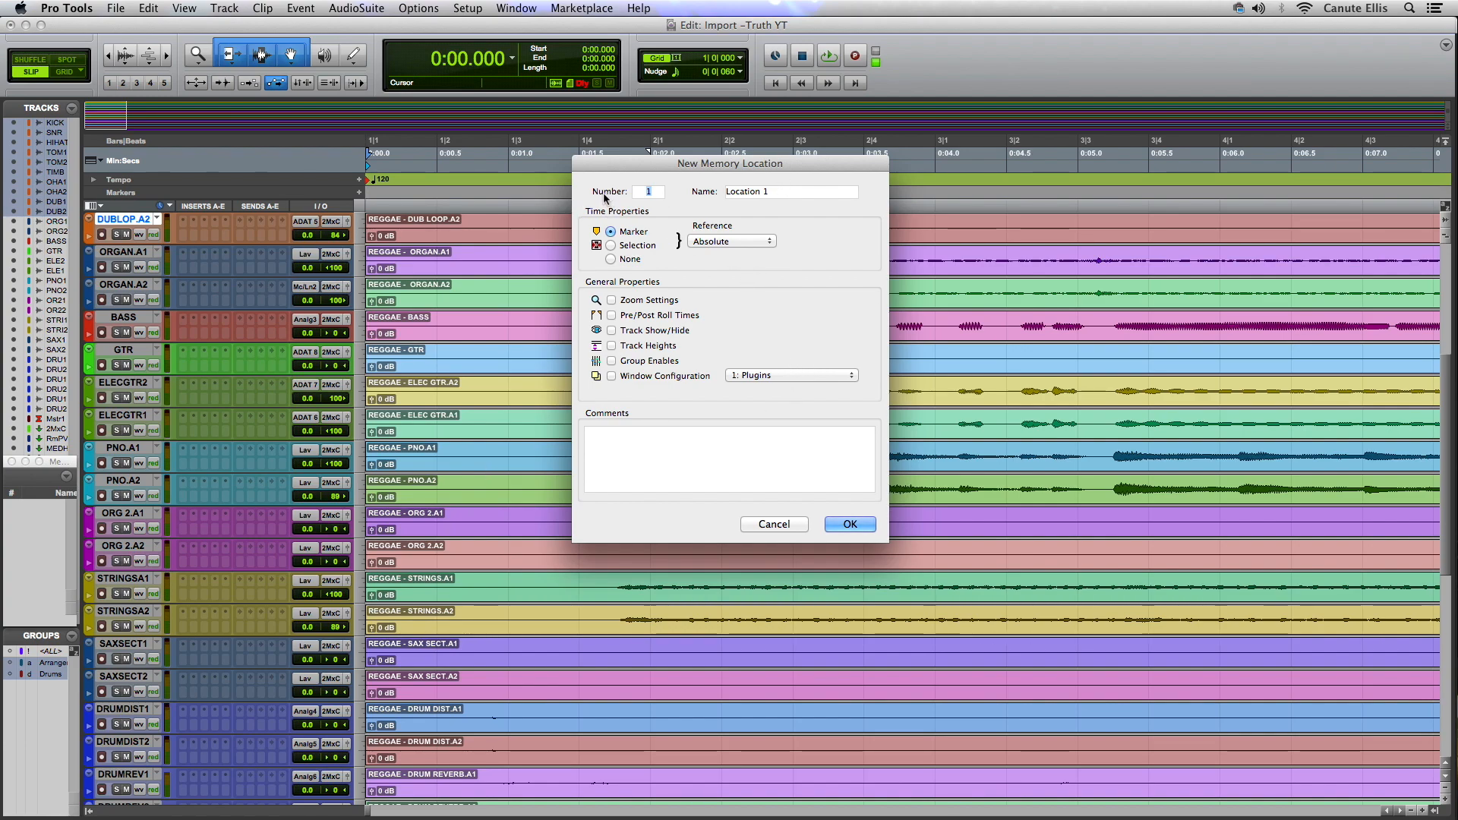
drag(768, 192, 711, 194)
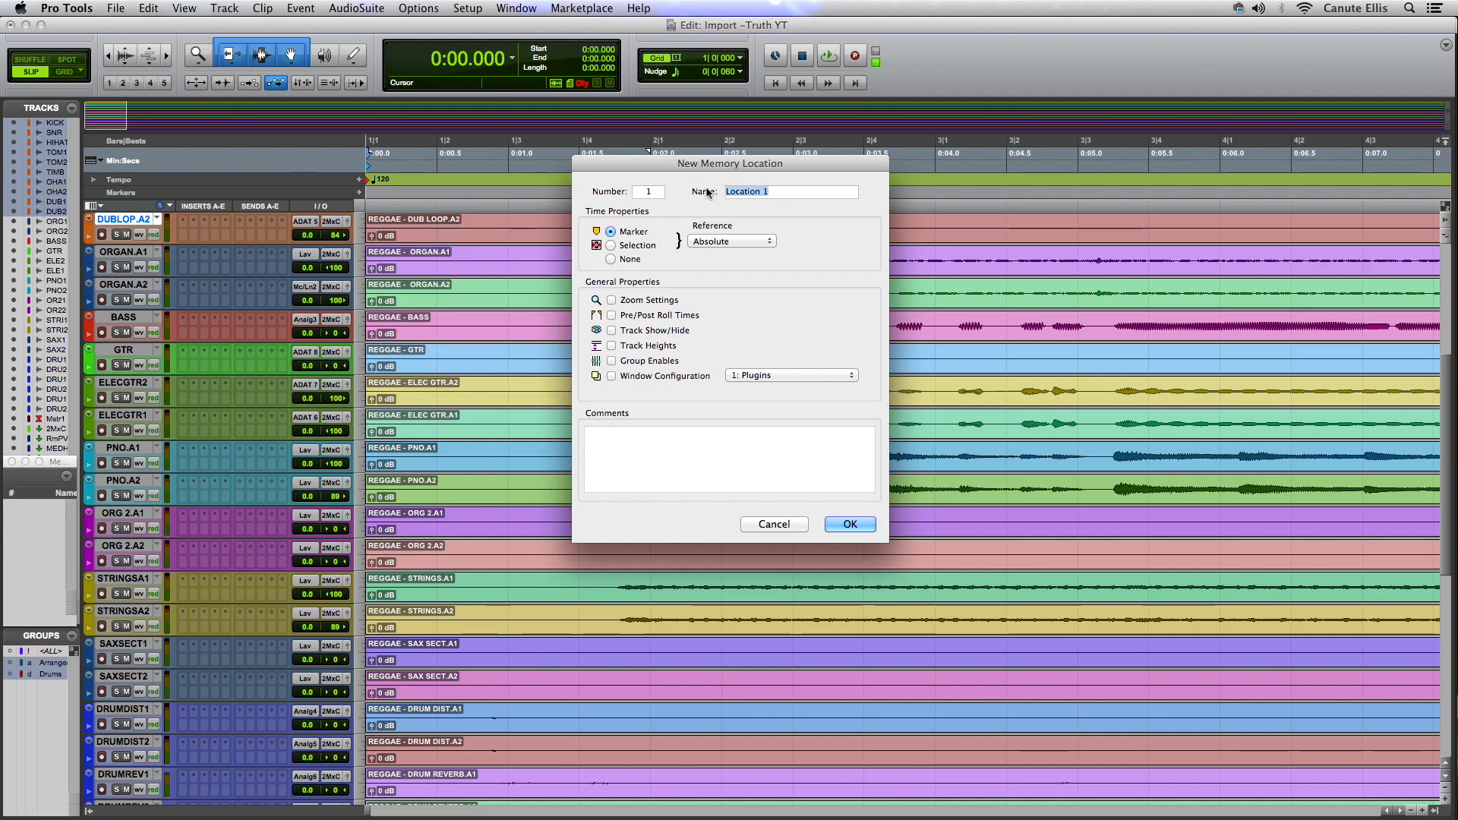
text(Start)
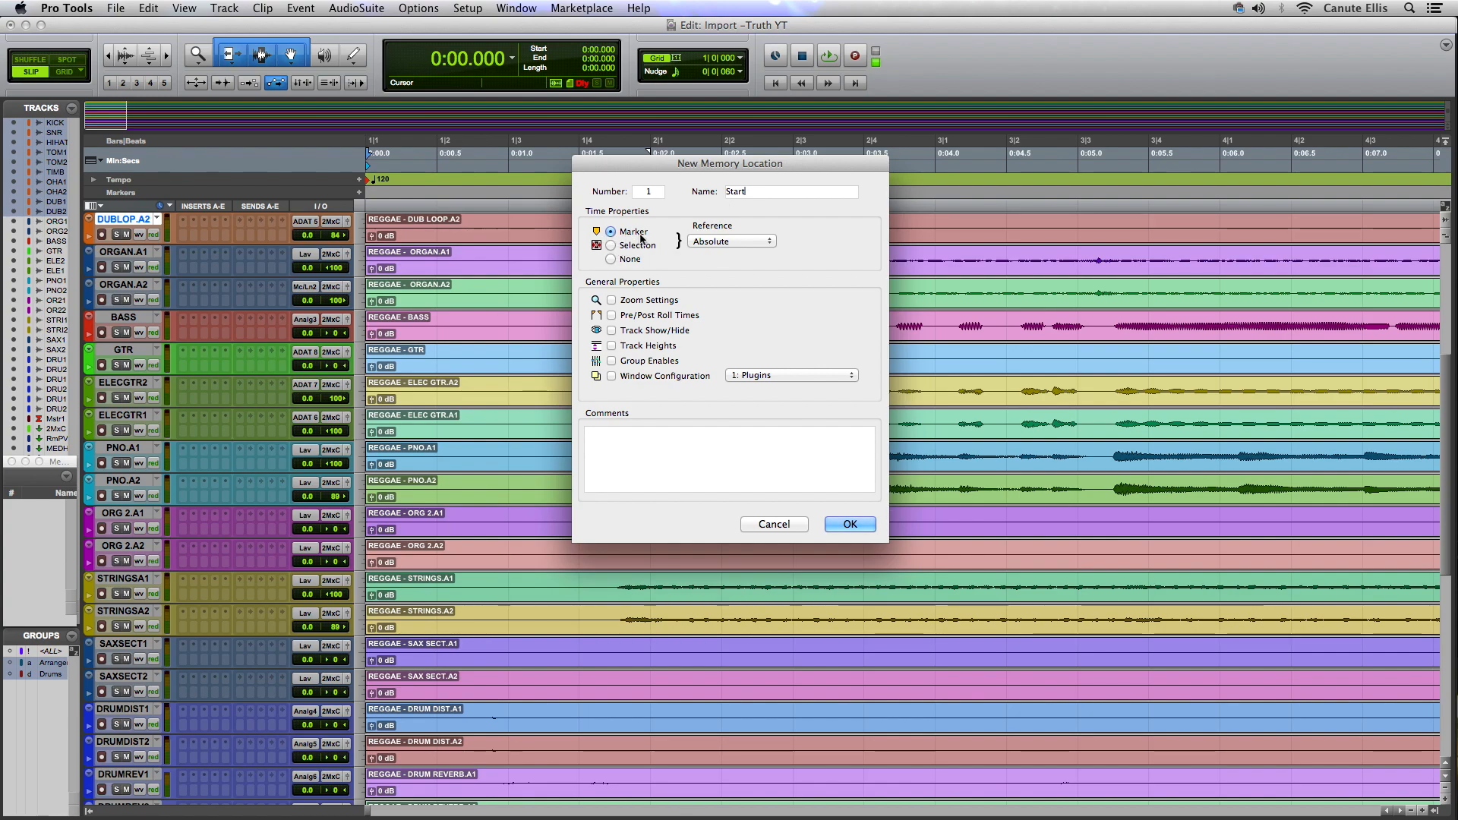
click(772, 241)
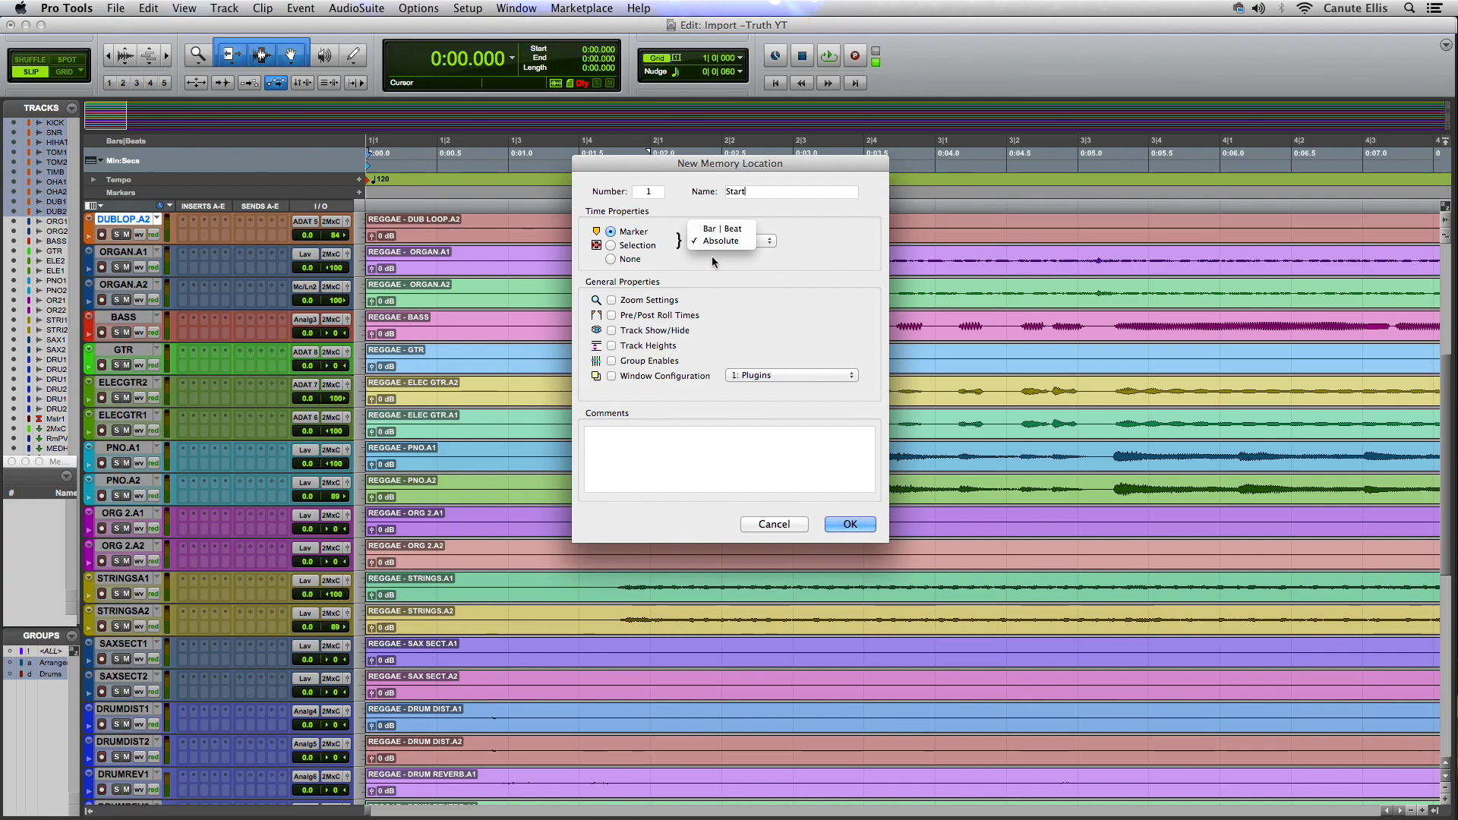
click(727, 228)
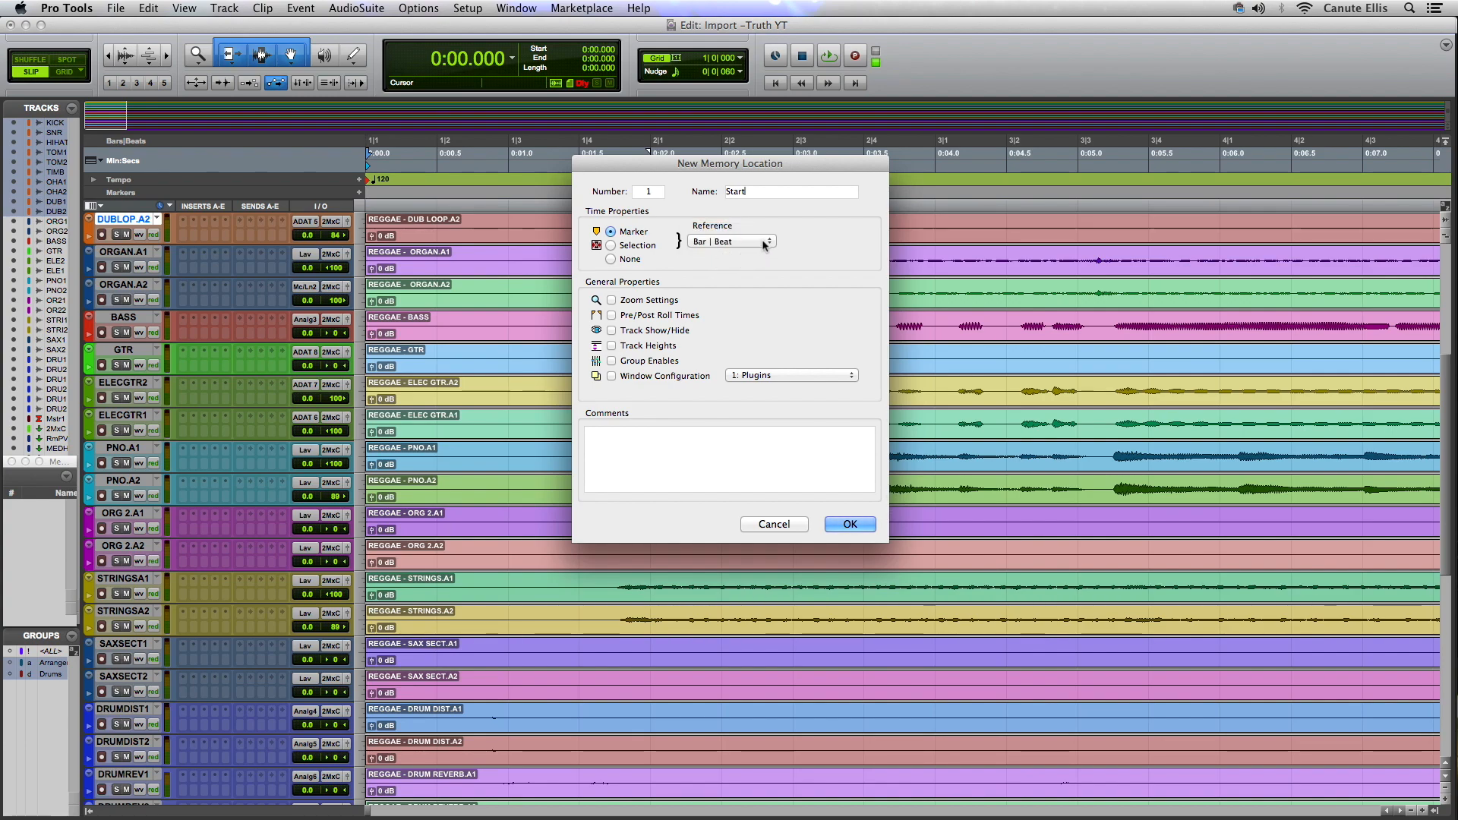
click(765, 243)
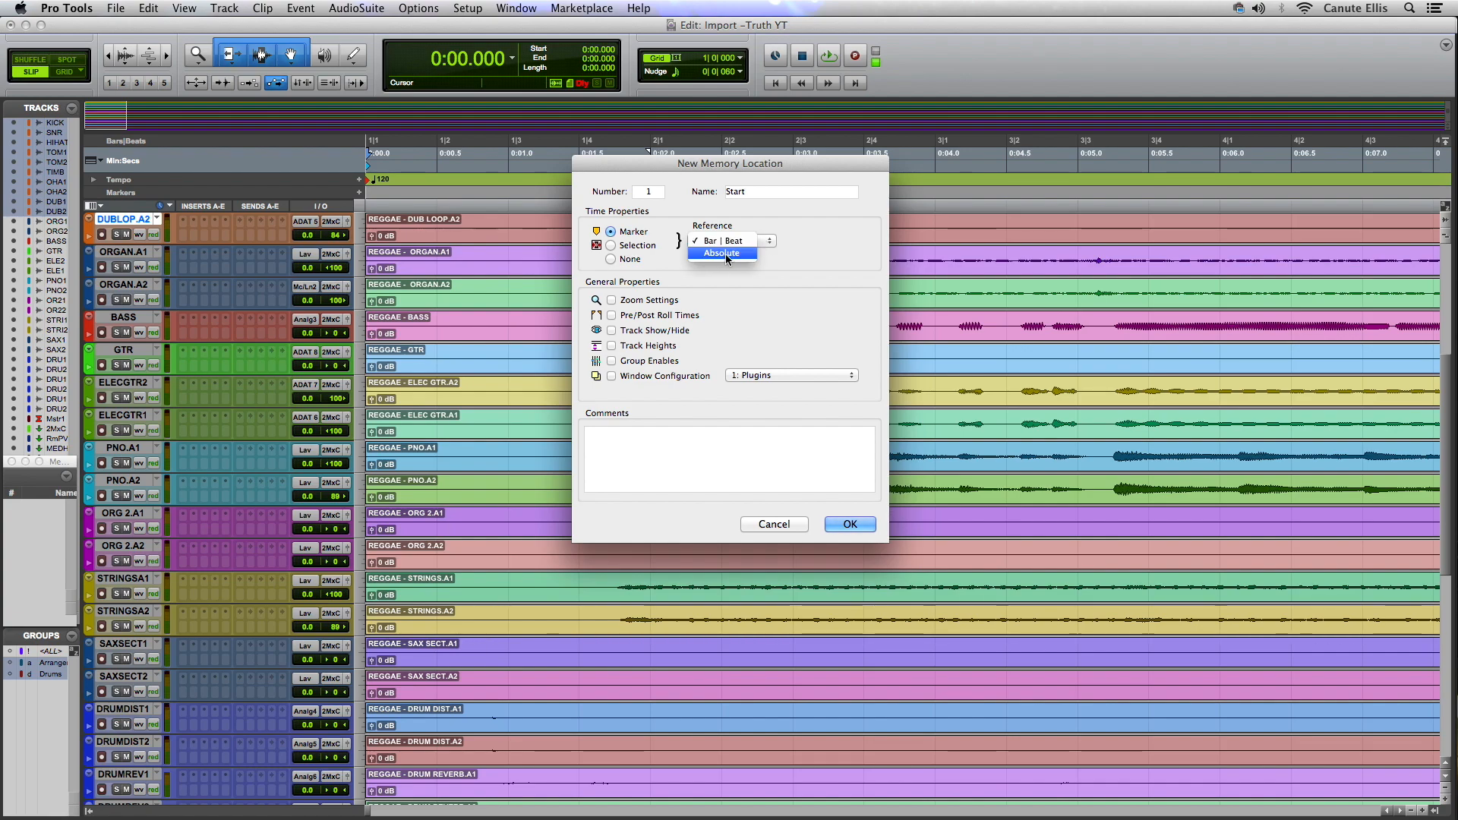
click(733, 255)
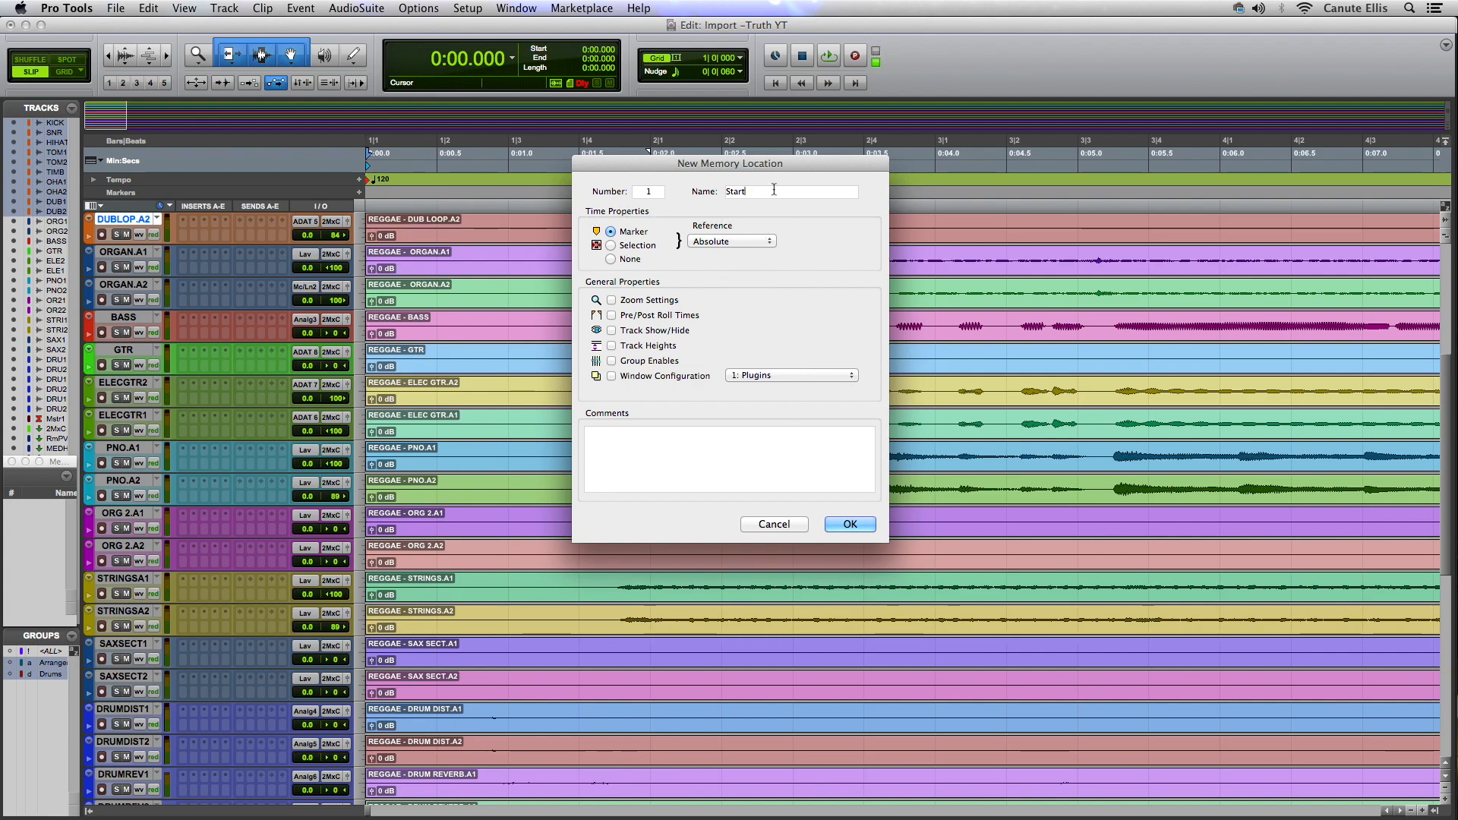
click(866, 531)
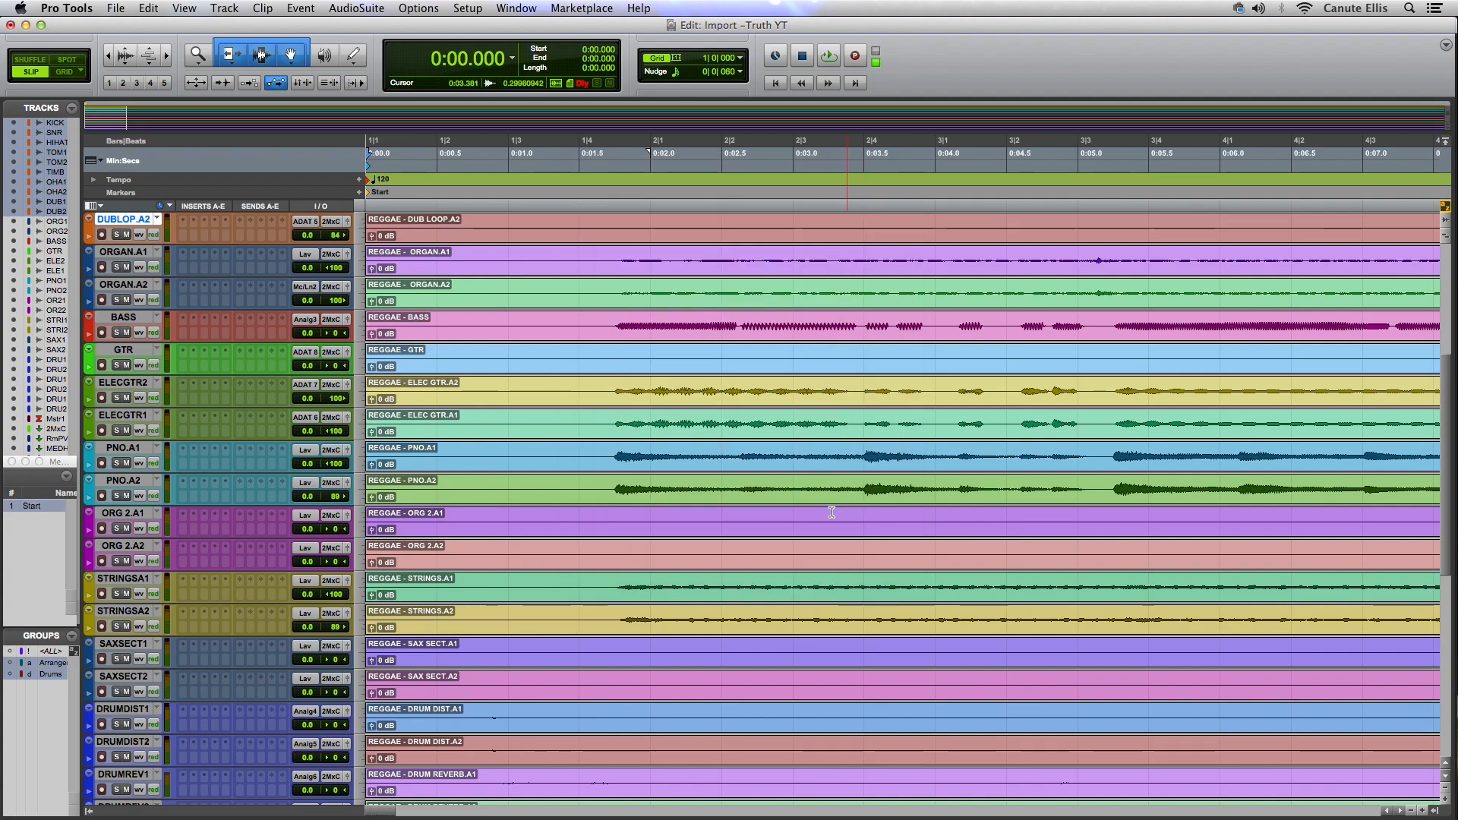
- Review the Start marker's properties by opening it for editing from the Markers ruler and again from the Memory Locations window
double_click(371, 195)
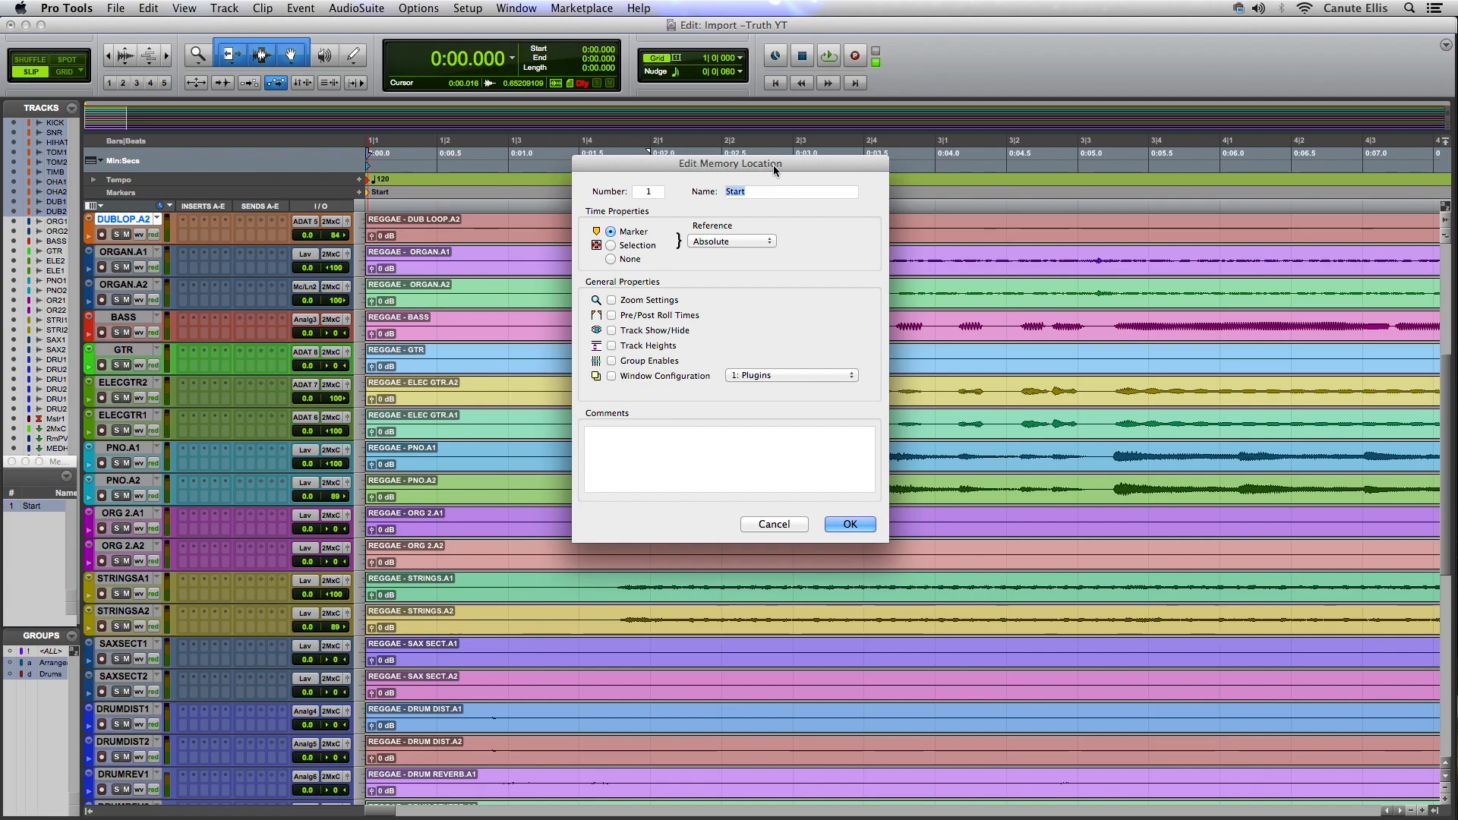
click(849, 524)
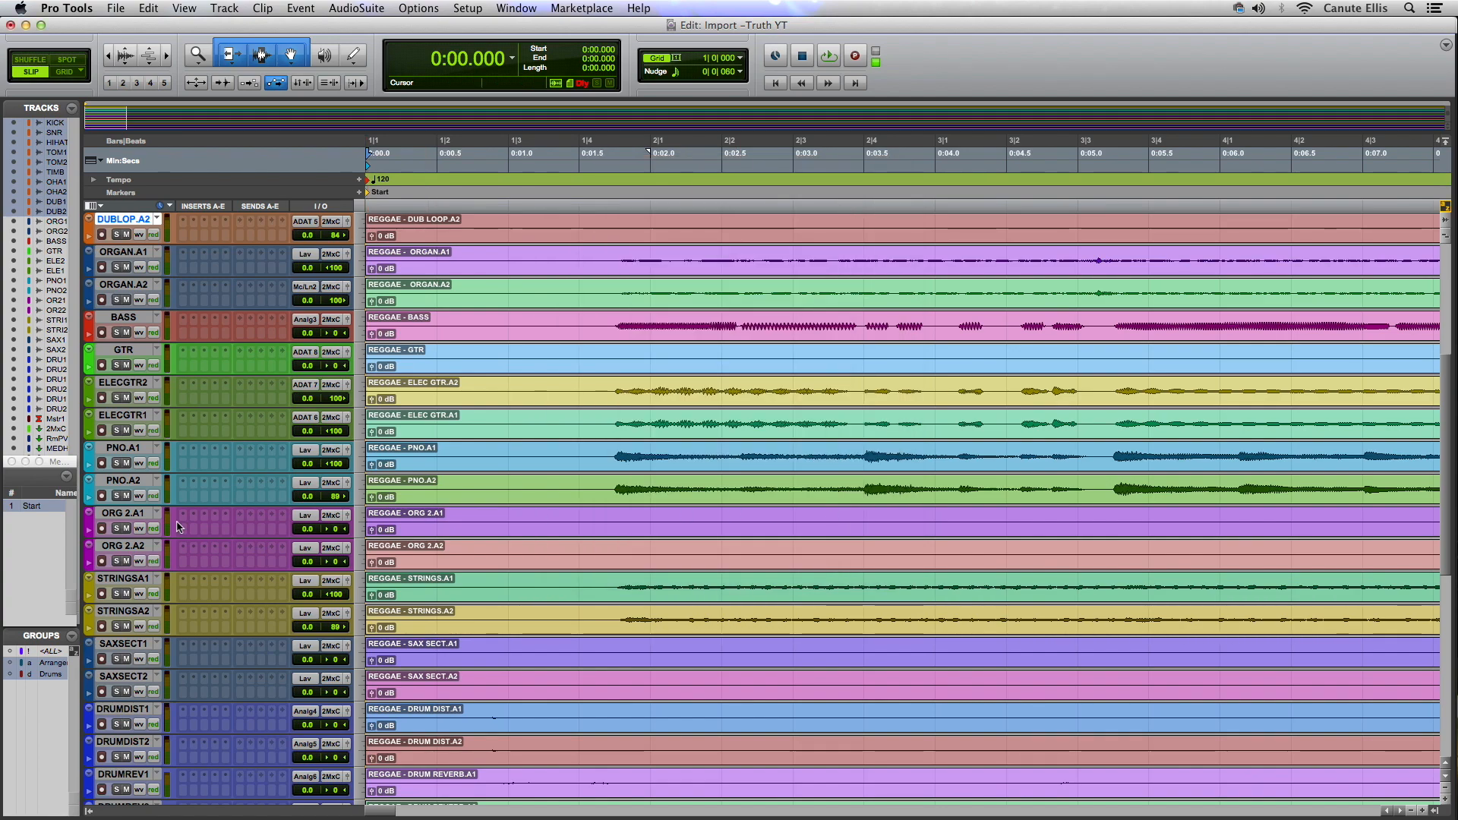
click(67, 479)
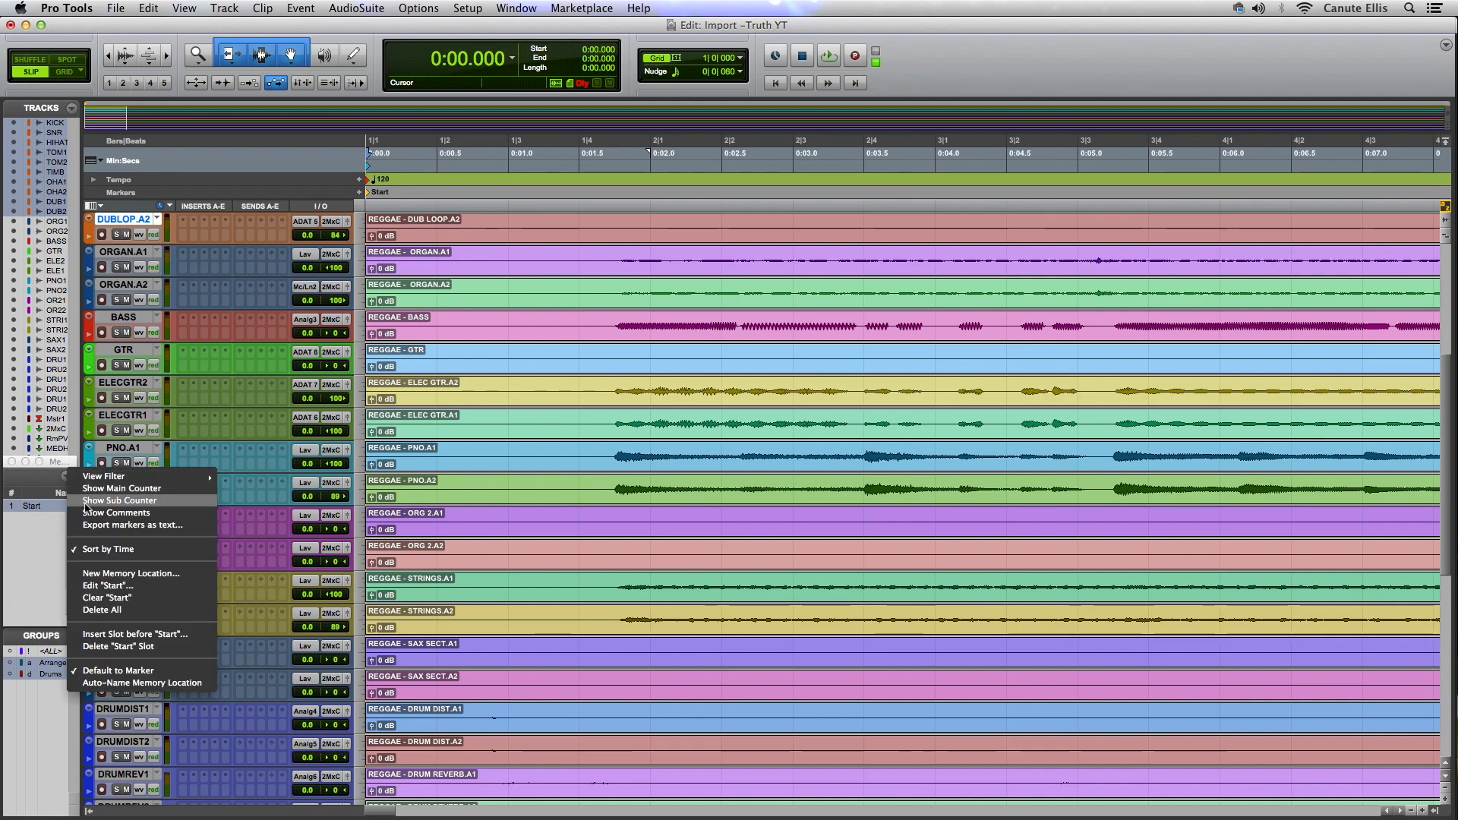
click(127, 586)
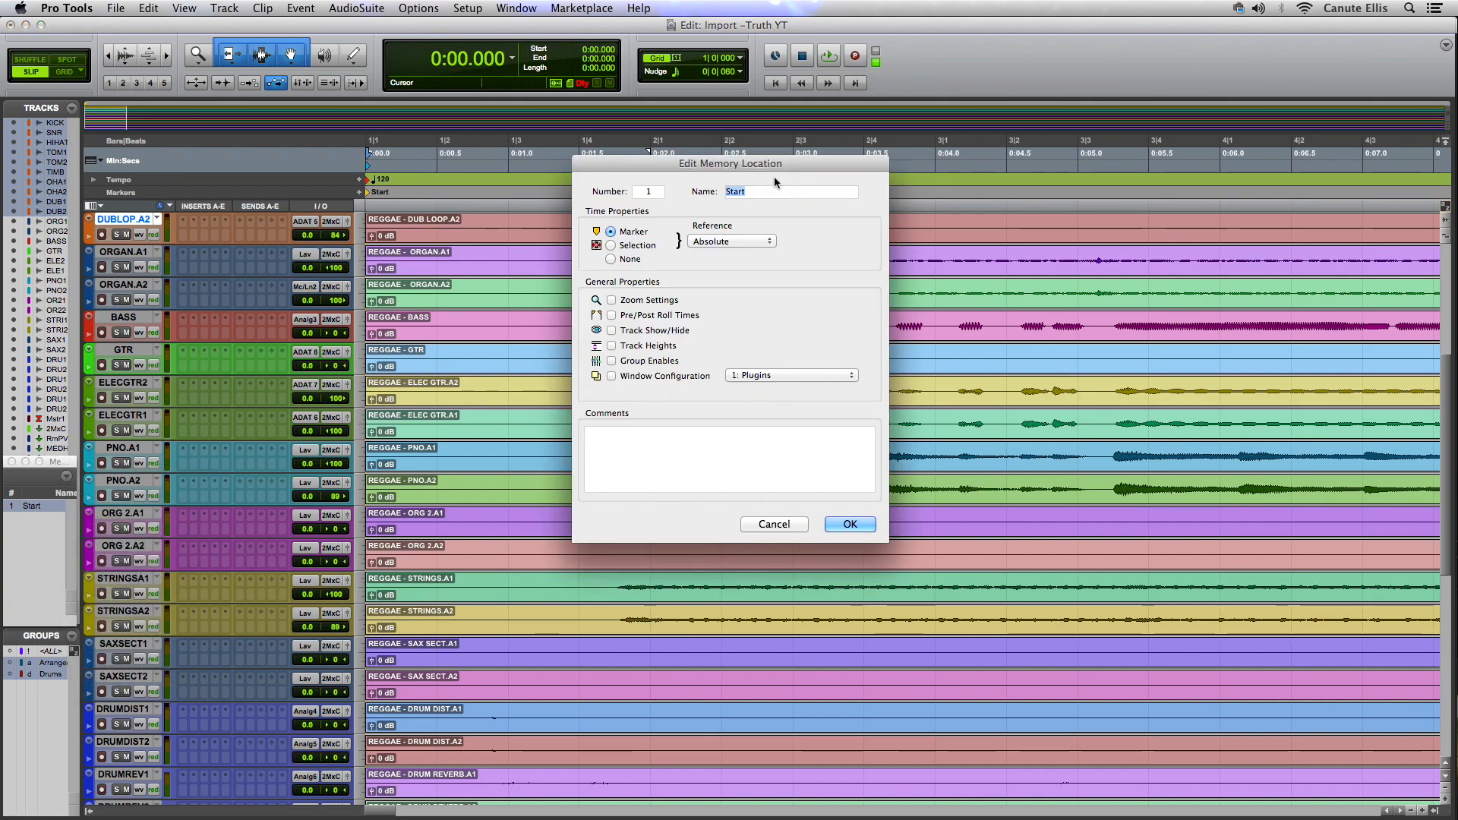
click(791, 524)
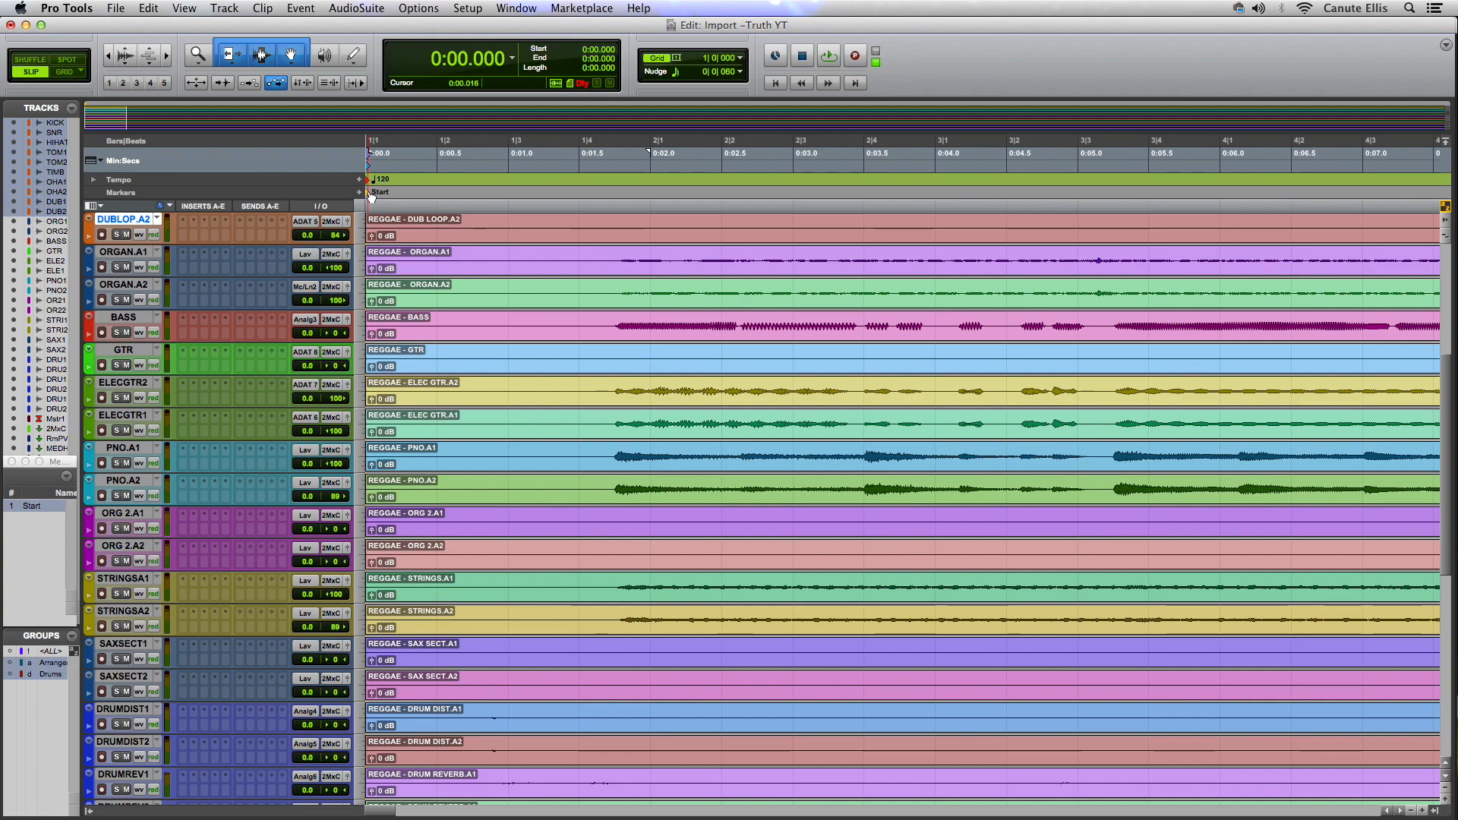
- Move the Start marker along the ruler to about 0:01.728, where the instruments come in, and play briefly from it
drag(371, 195, 454, 195)
mouse_move(548, 199)
mouse_down()
mouse_move(645, 195)
mouse_move(612, 193)
mouse_up()
click(616, 195)
key(space)
key(space)
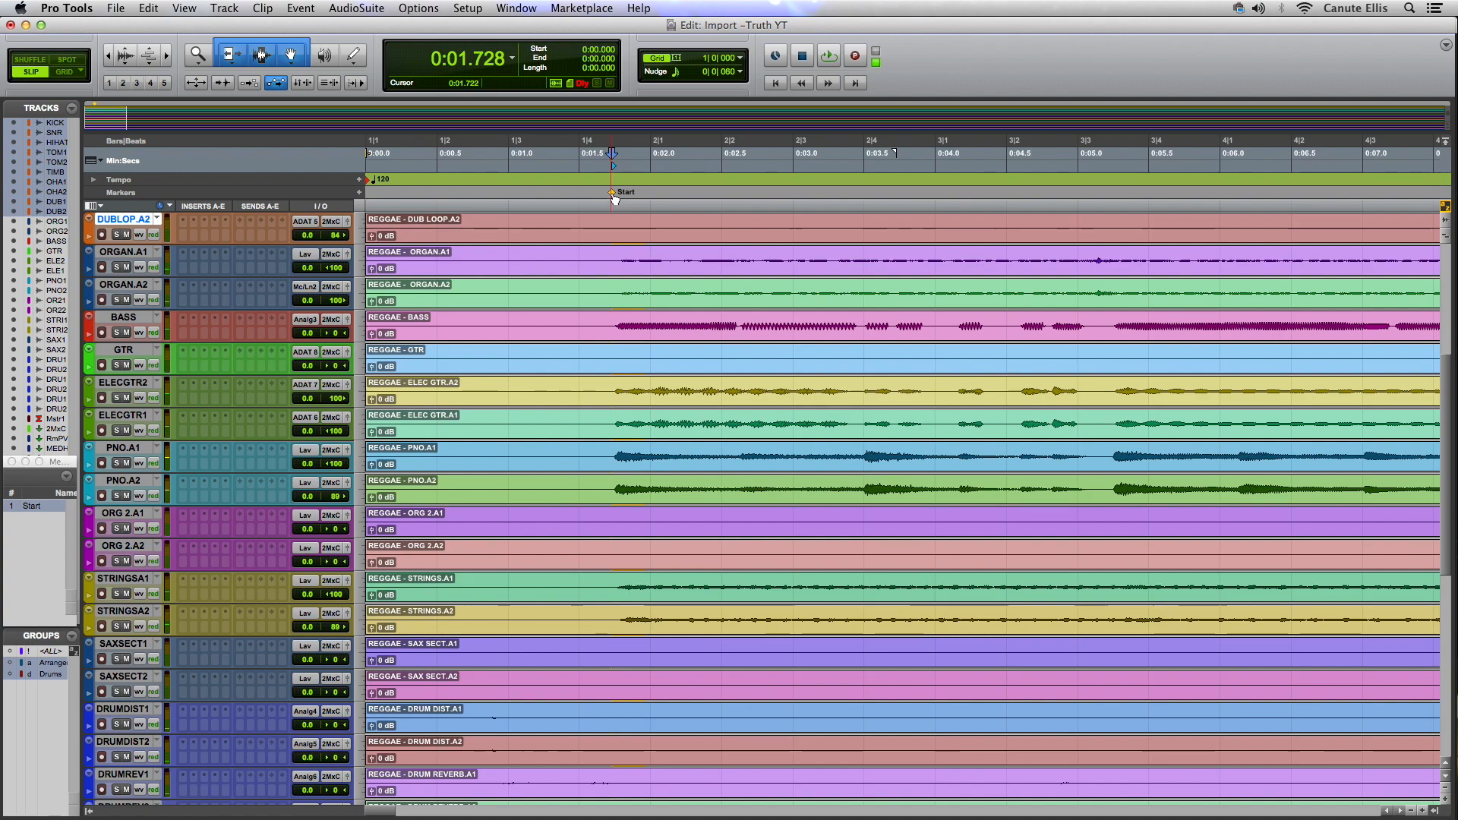
- Move the Start marker back to the very beginning of the timeline and play the session briefly from there
drag(612, 192, 334, 202)
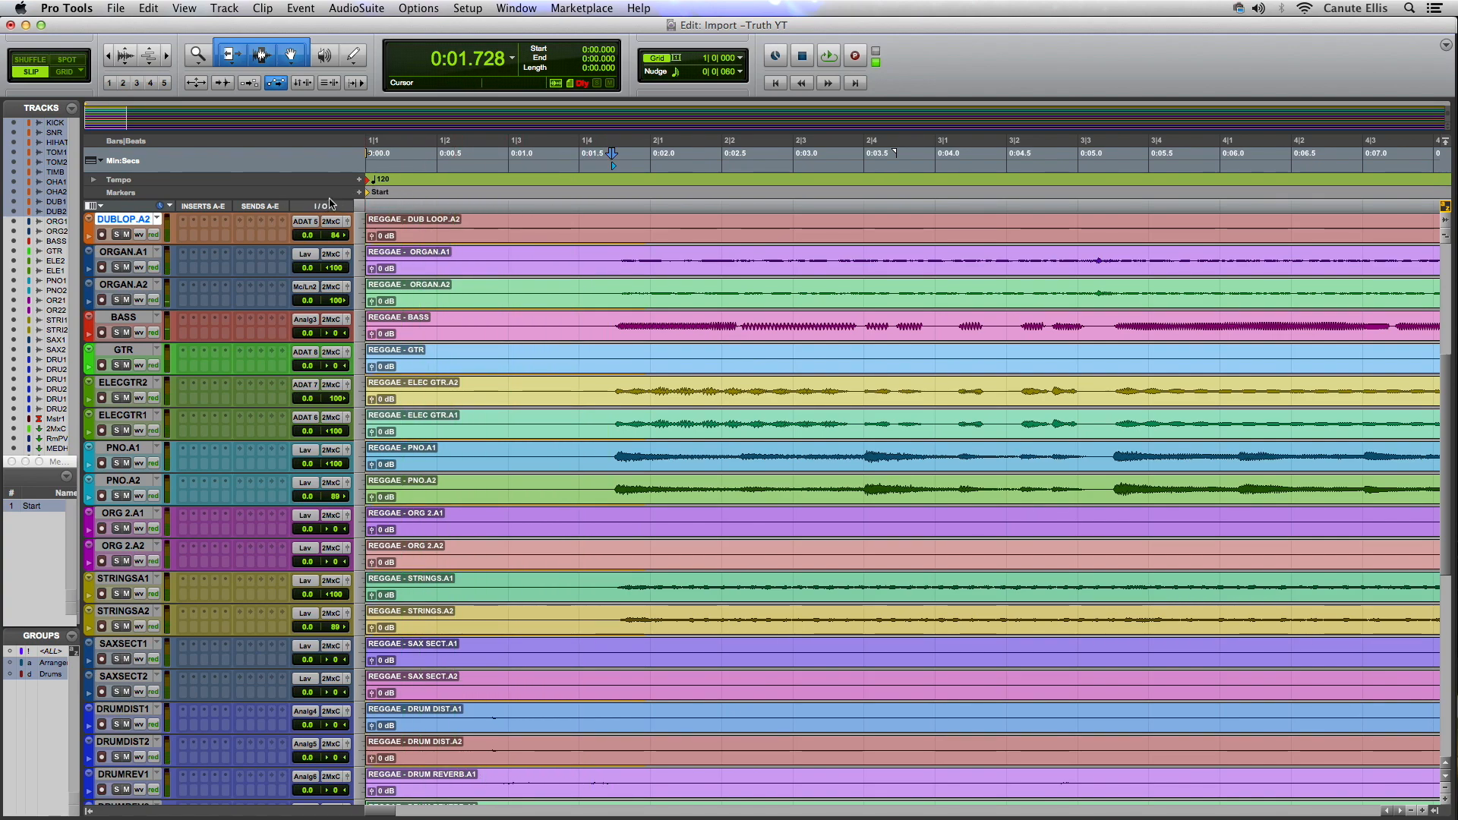
key(Return)
key(space)
key(space)
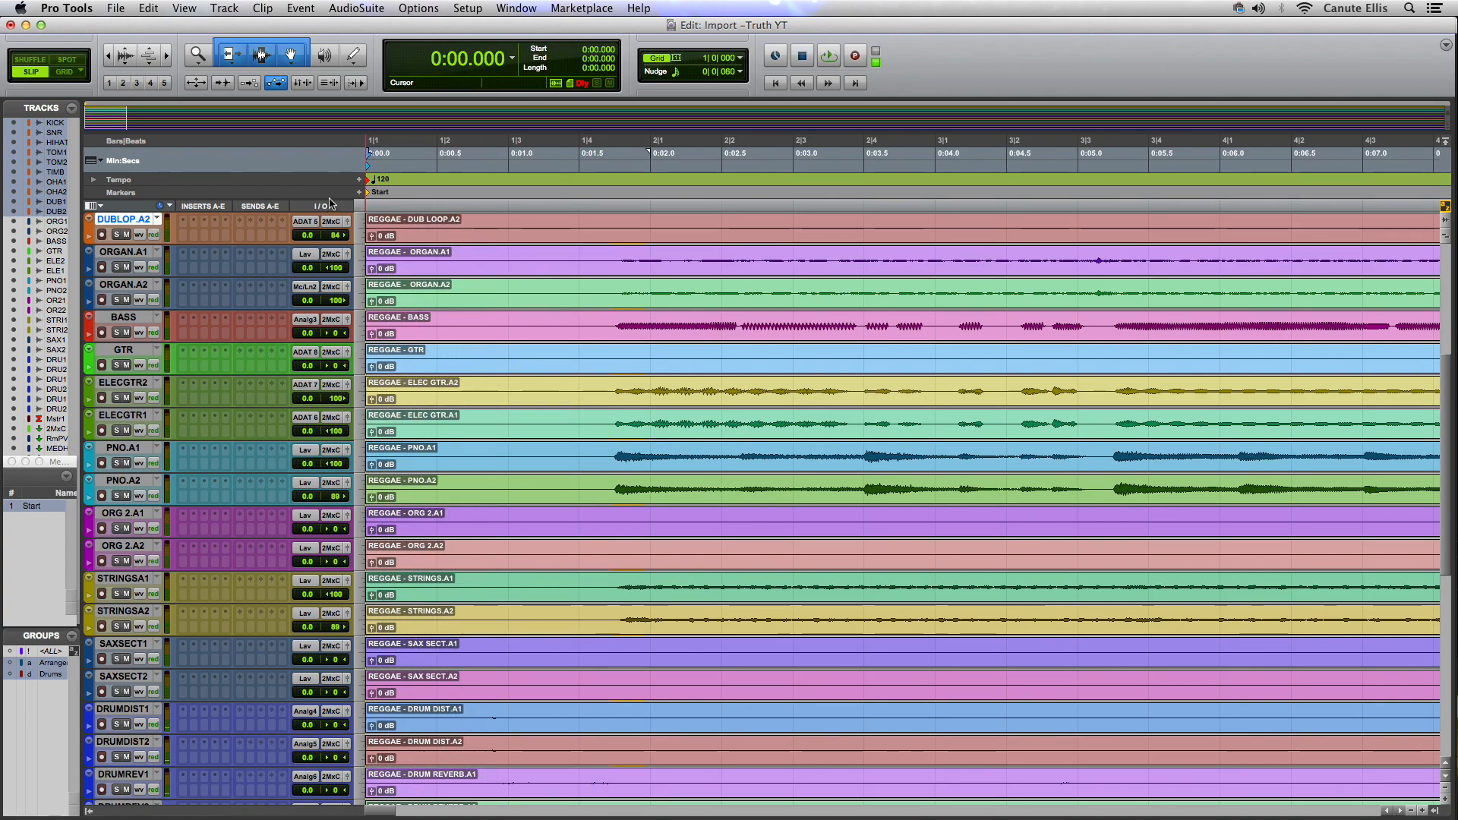
mouse_move(371, 199)
mouse_down()
mouse_move(472, 189)
mouse_move(570, 238)
mouse_move(607, 283)
mouse_move(688, 316)
mouse_move(706, 374)
mouse_move(709, 345)
mouse_move(739, 338)
mouse_move(676, 331)
mouse_move(548, 184)
mouse_move(597, 276)
mouse_move(488, 163)
mouse_move(585, 292)
mouse_move(384, 131)
mouse_move(462, 205)
mouse_move(456, 185)
mouse_move(362, 197)
mouse_up()
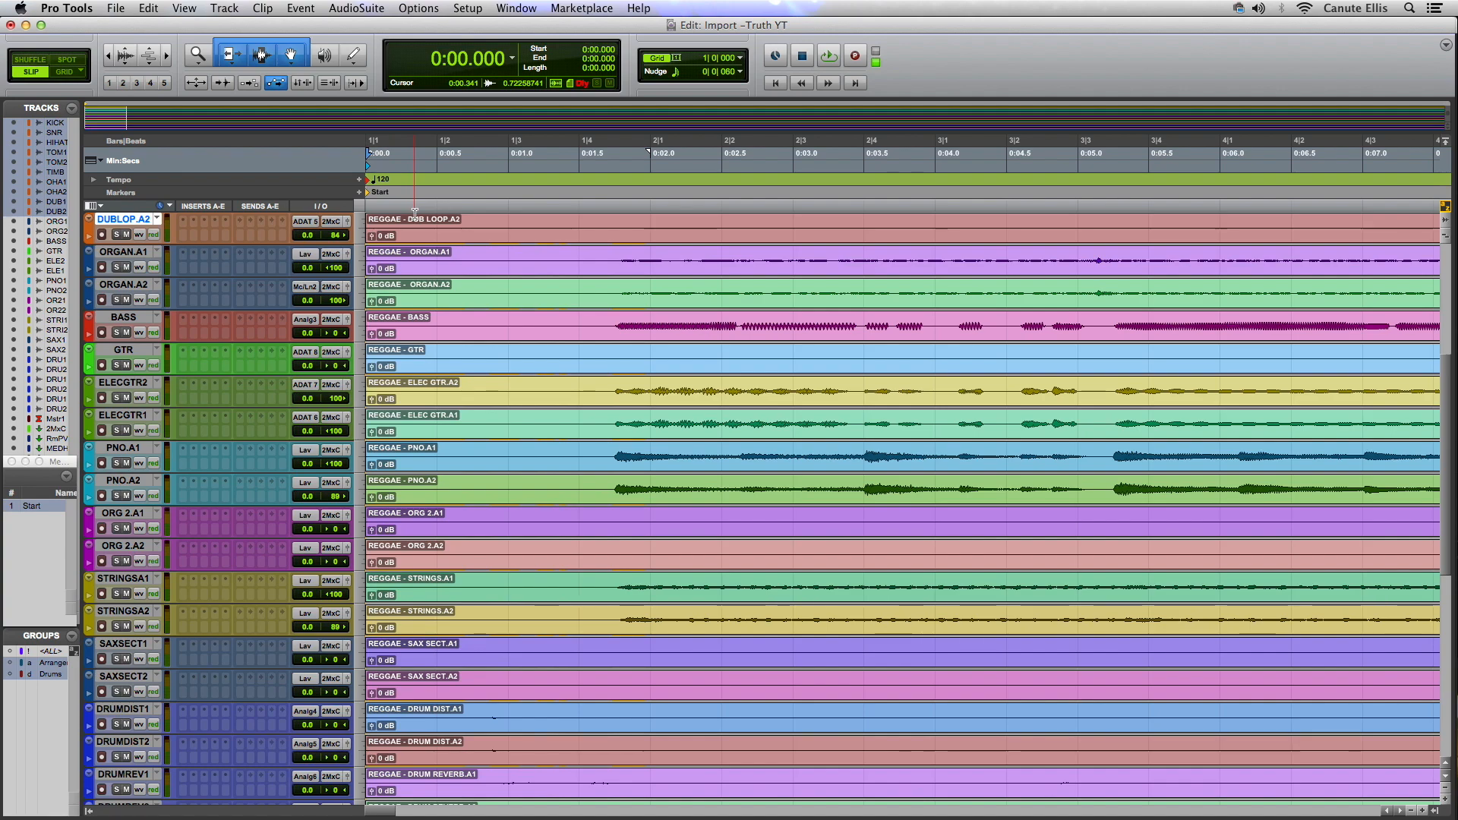
key(space)
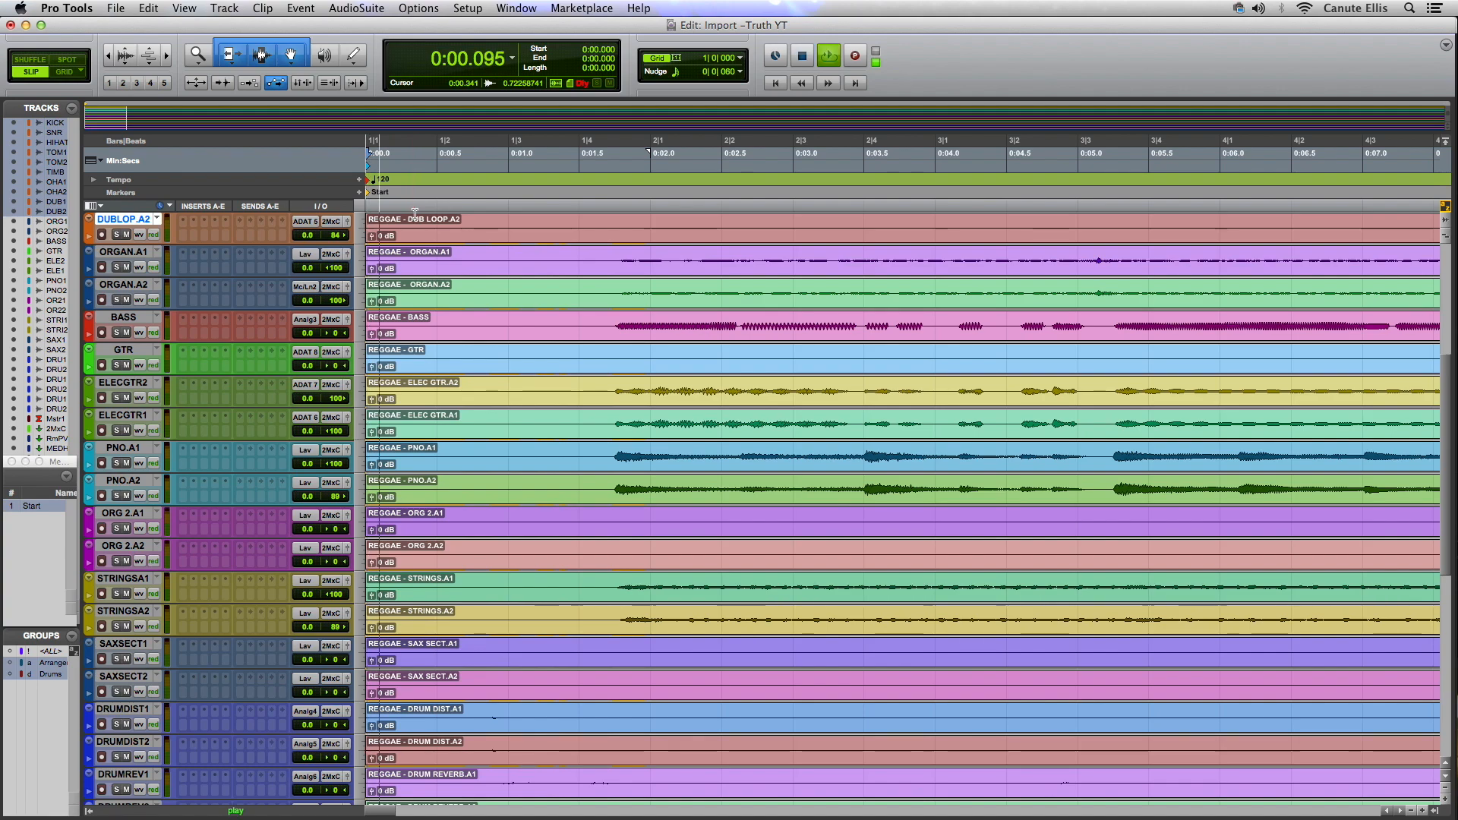
key(space)
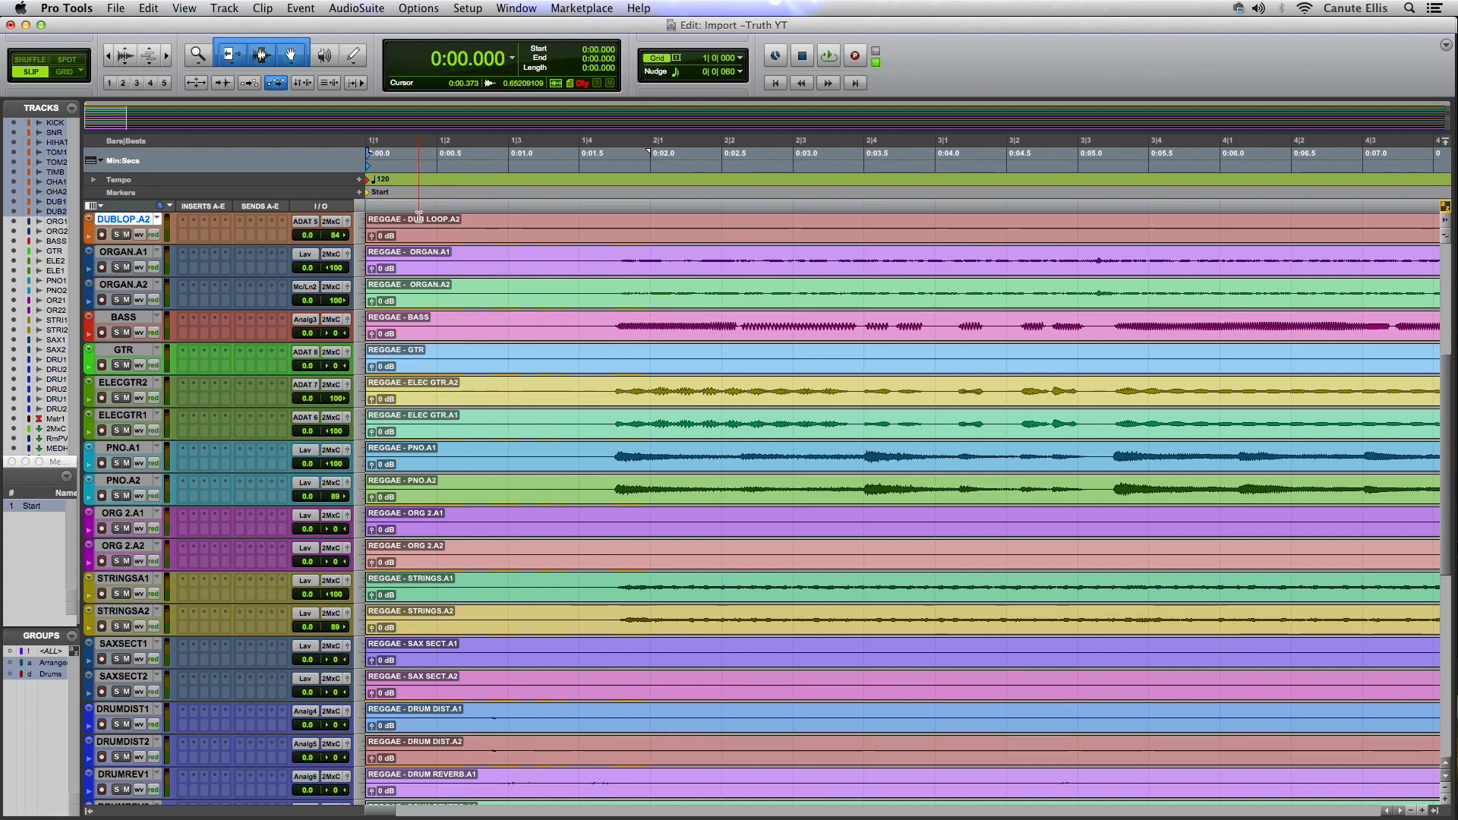
- Play from the session's beginning and create memory location 2 on the fly as an Absolute marker named "Intro"
key(space)
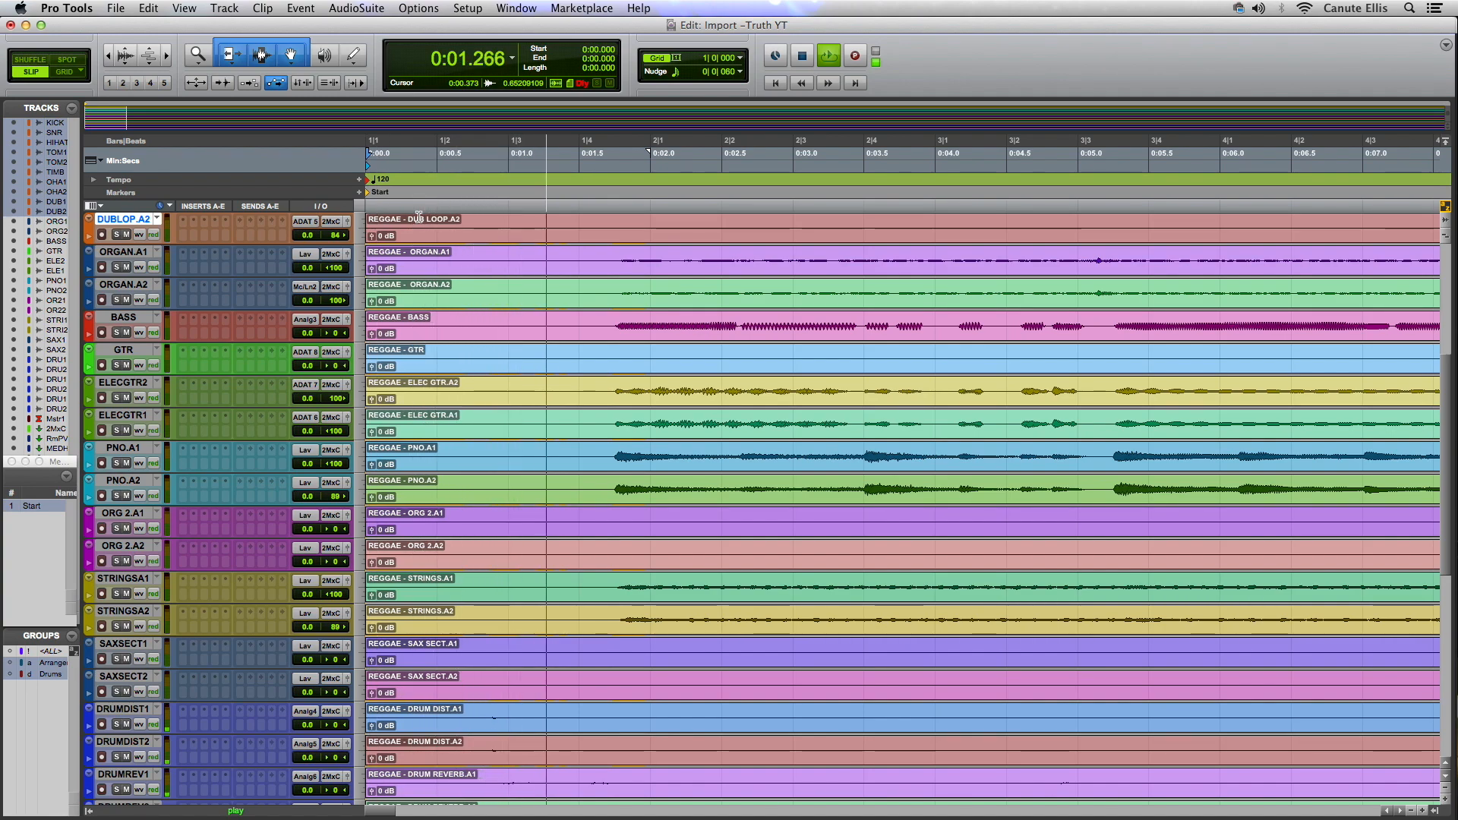
key(KP_Enter)
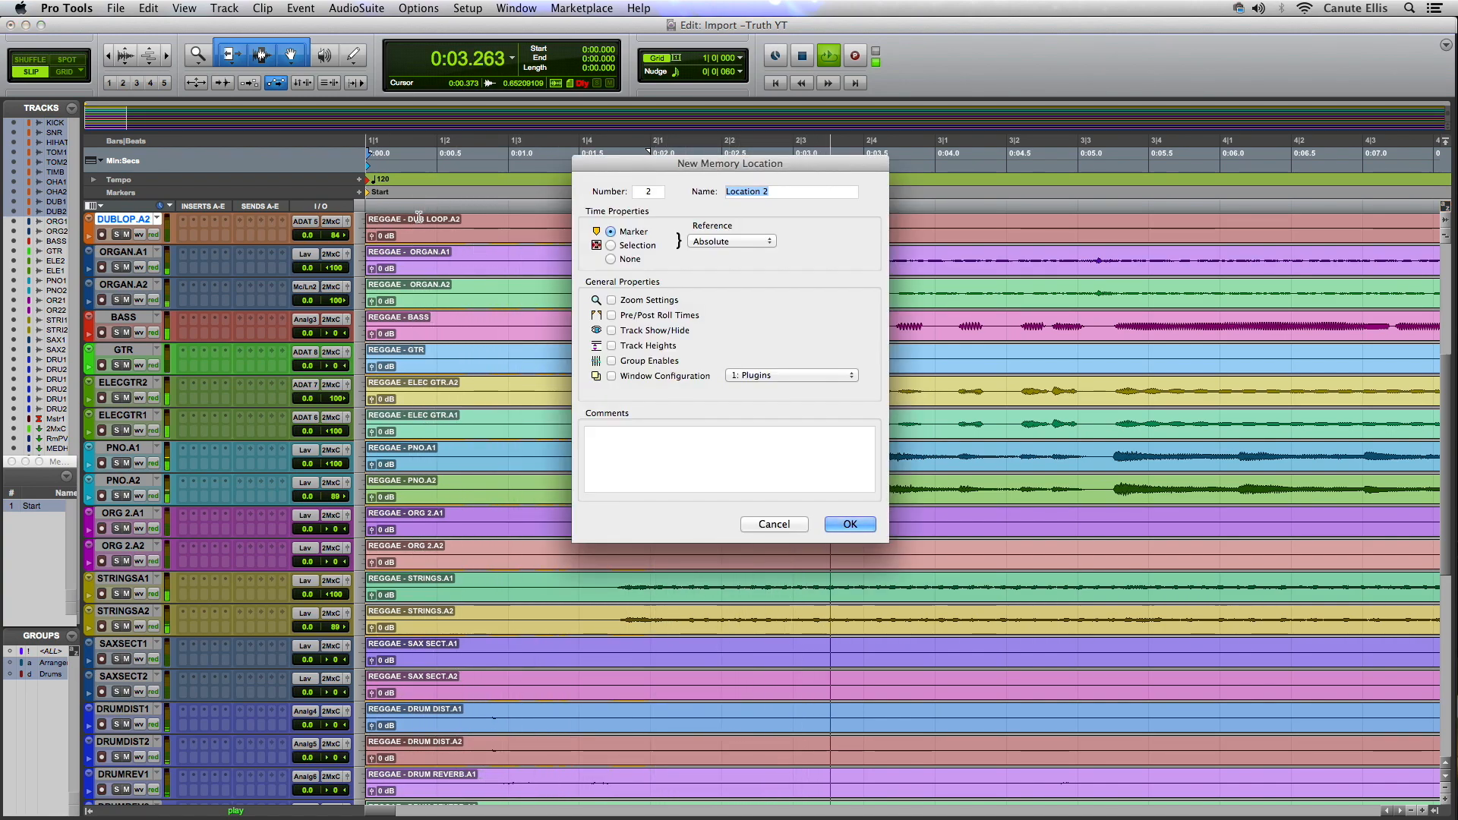
text(Intro)
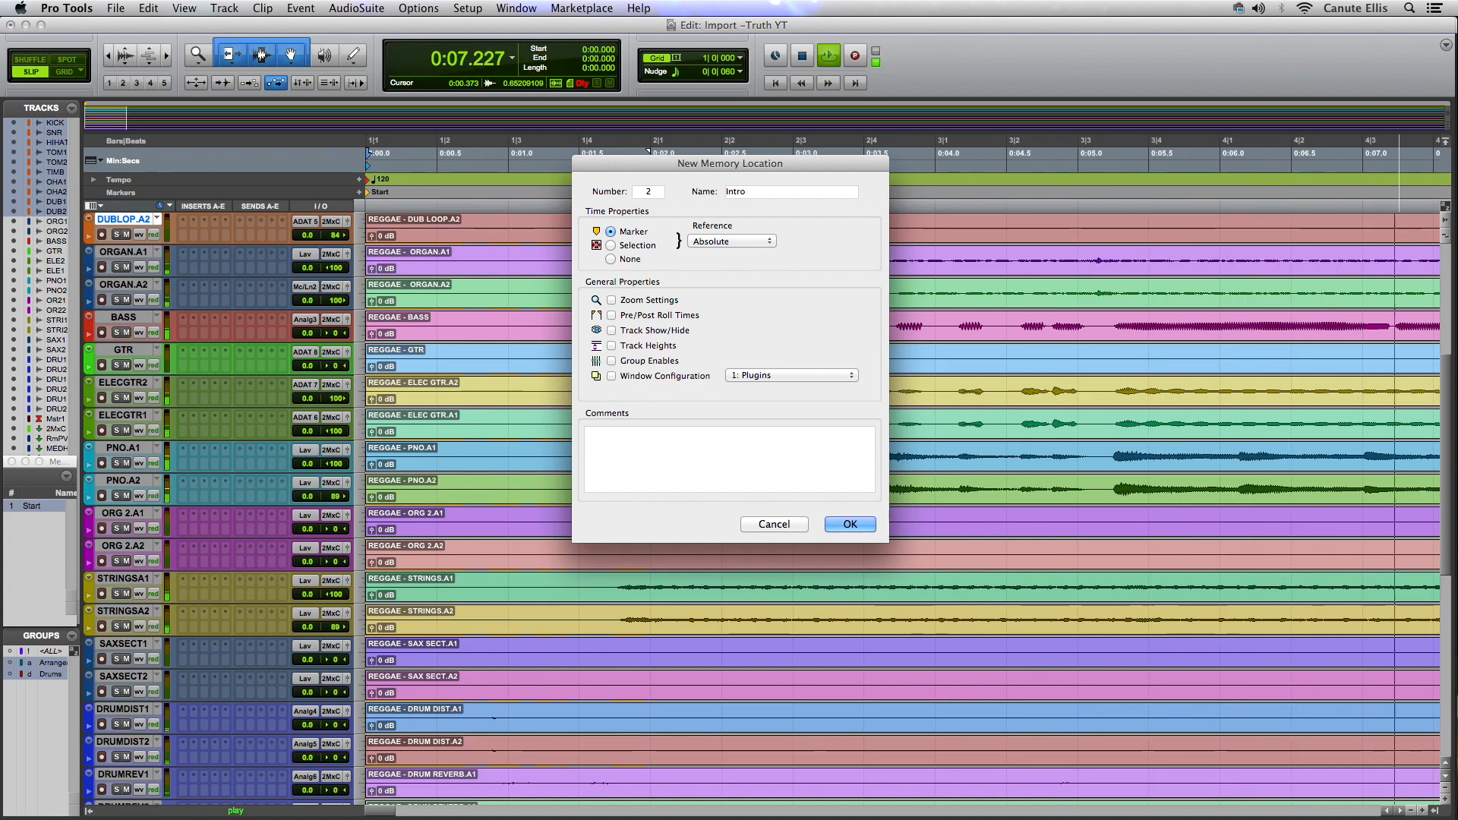
key(Return)
key(space)
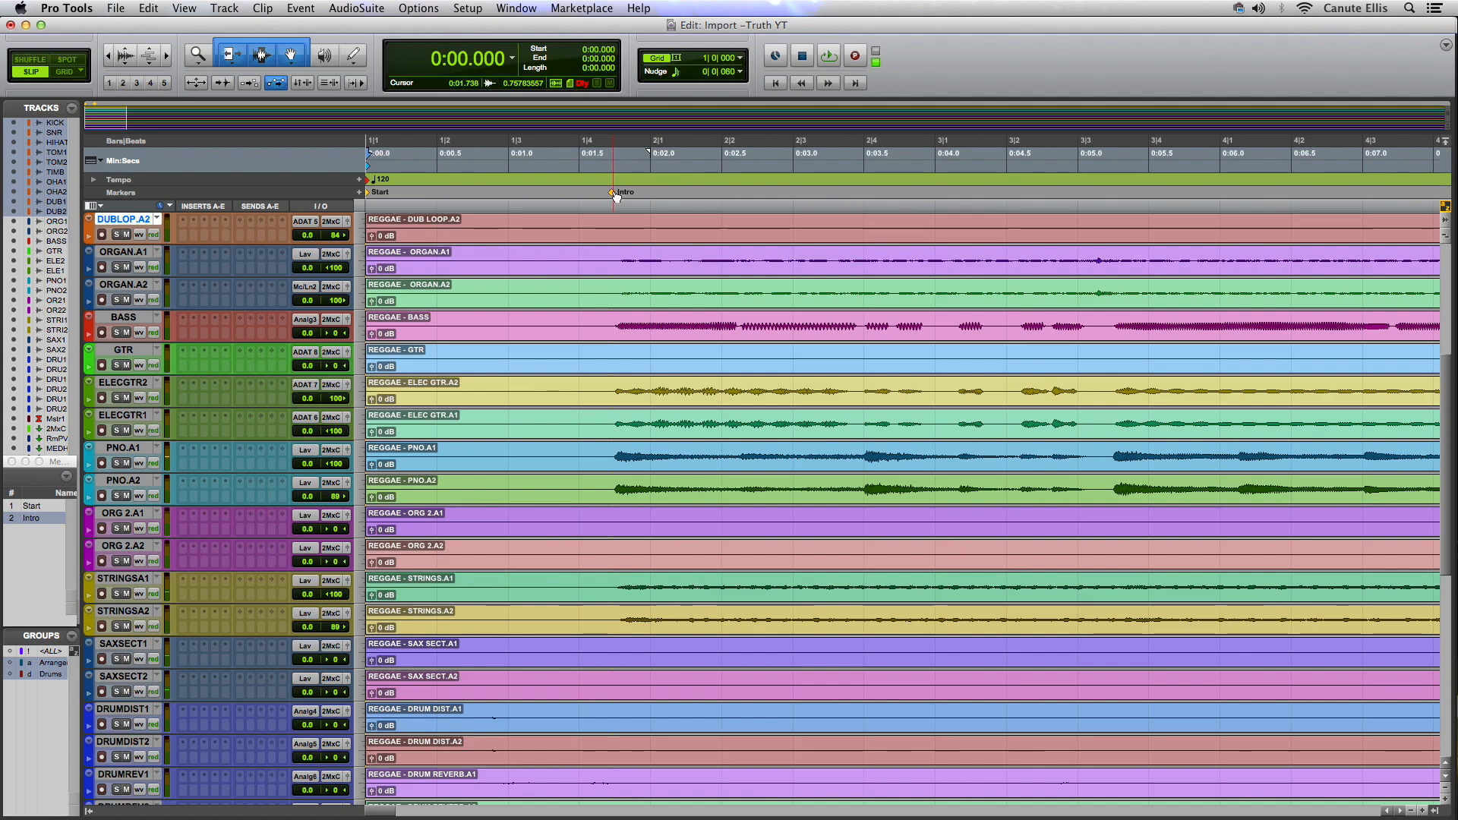
- Fine-tune the Intro marker's position to about 0:01.722, where the instruments come in, and play briefly from it
click(613, 193)
drag(612, 192, 611, 194)
click(614, 194)
key(space)
key(space)
click(612, 195)
key(space)
key(space)
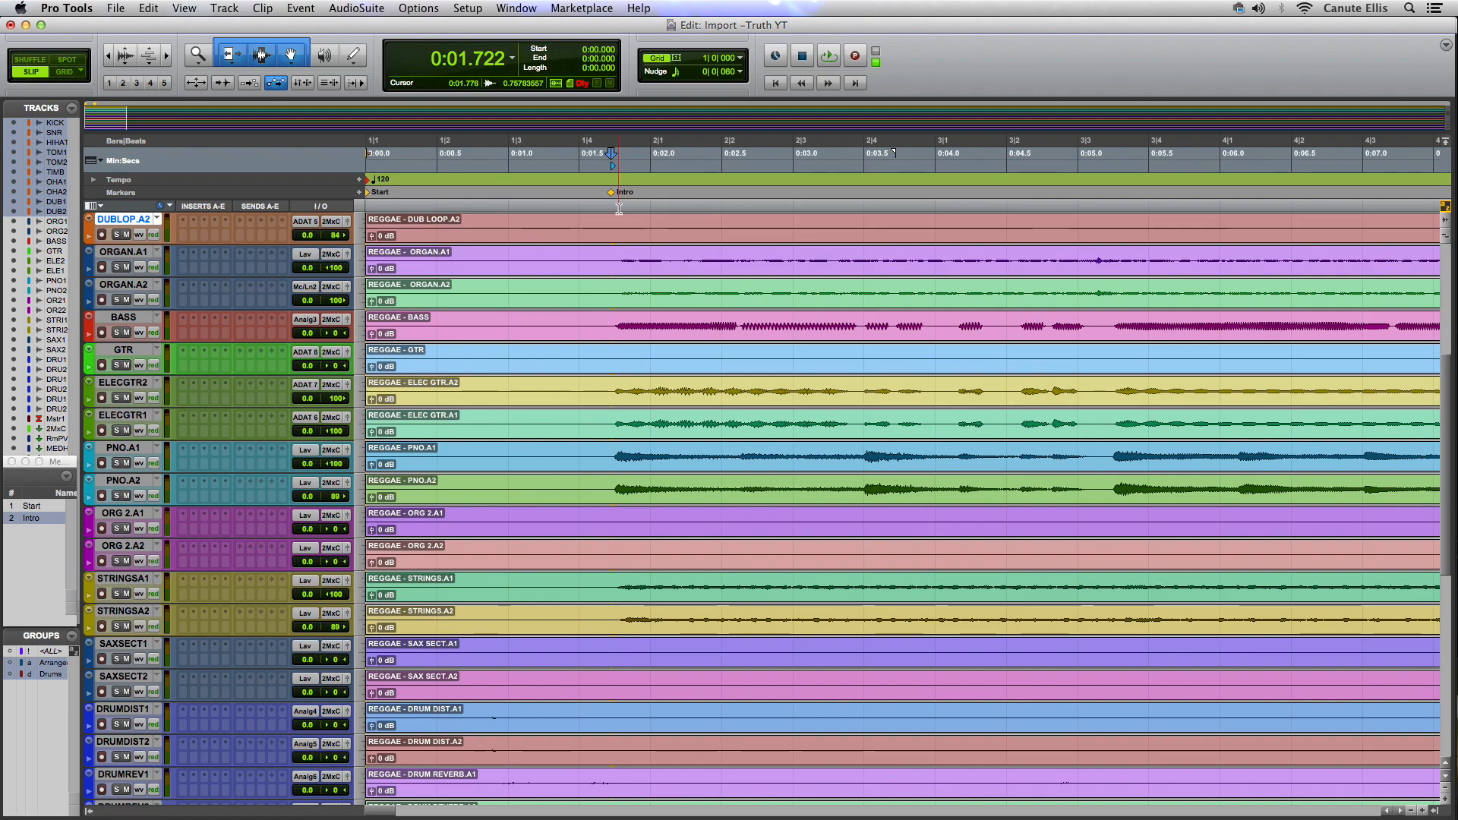
- Set the Intro memory location's time reference to Bar | Beat
click(67, 478)
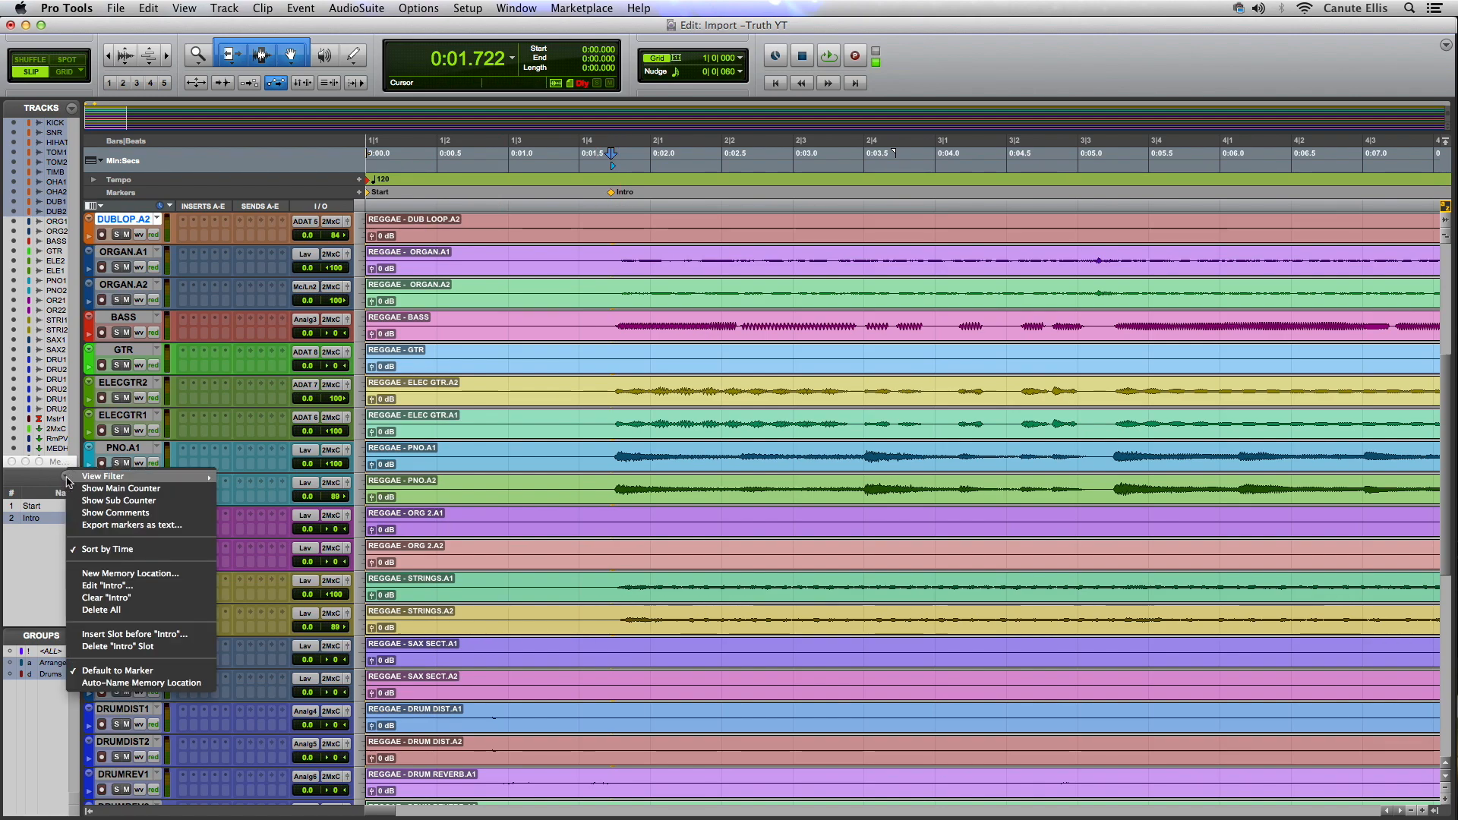
click(121, 586)
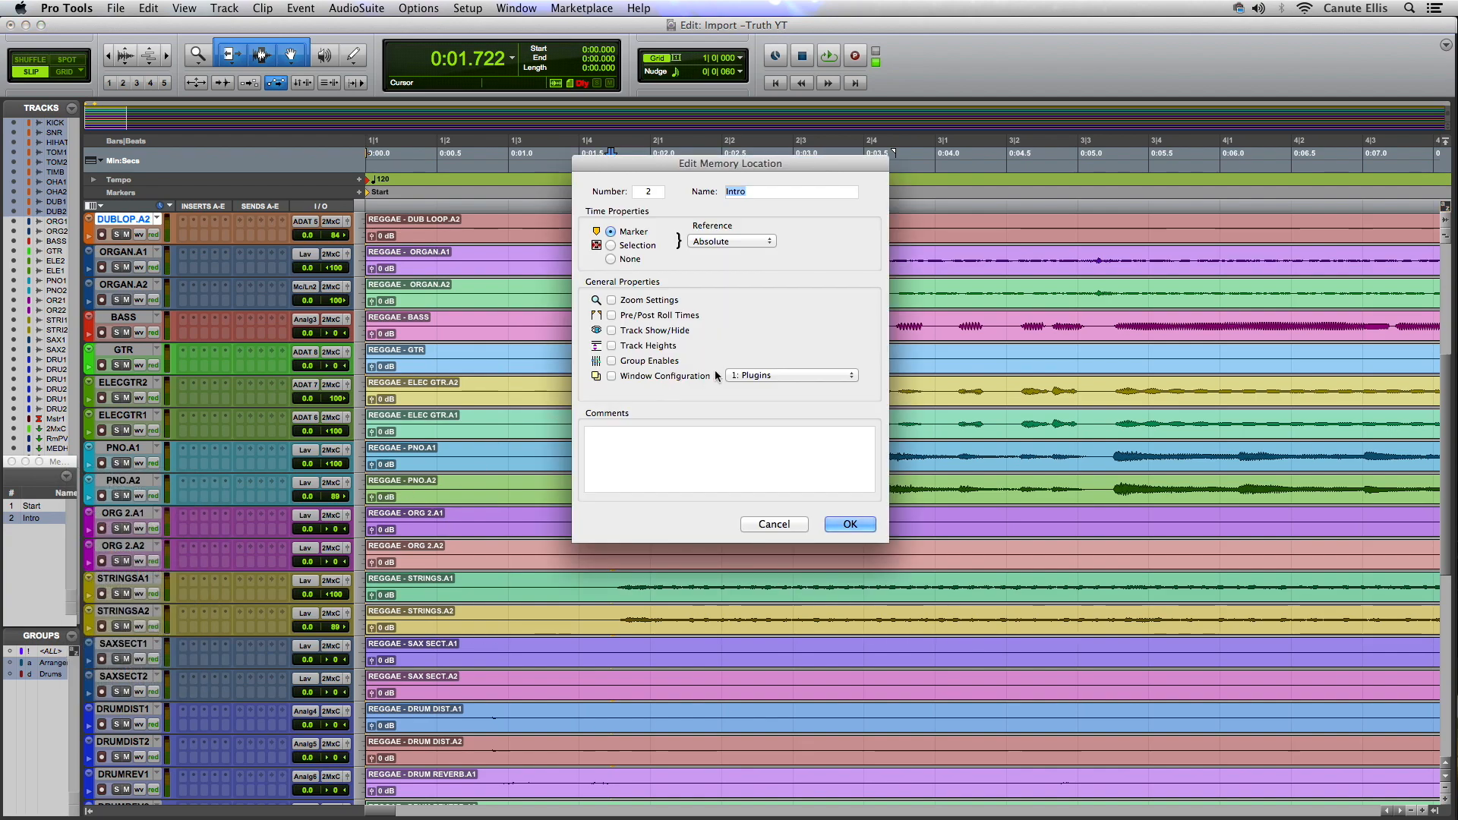
click(767, 240)
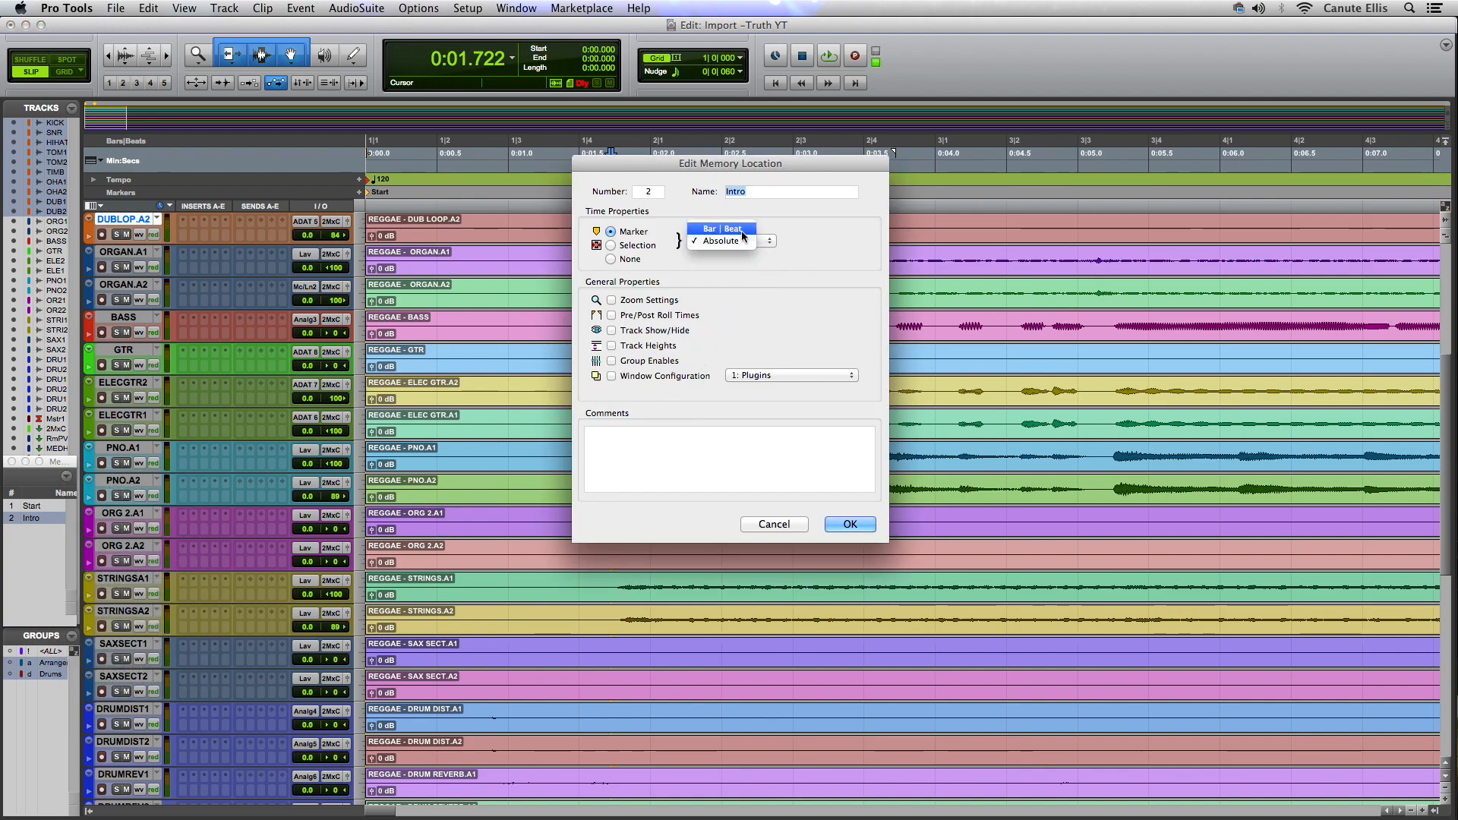
click(740, 236)
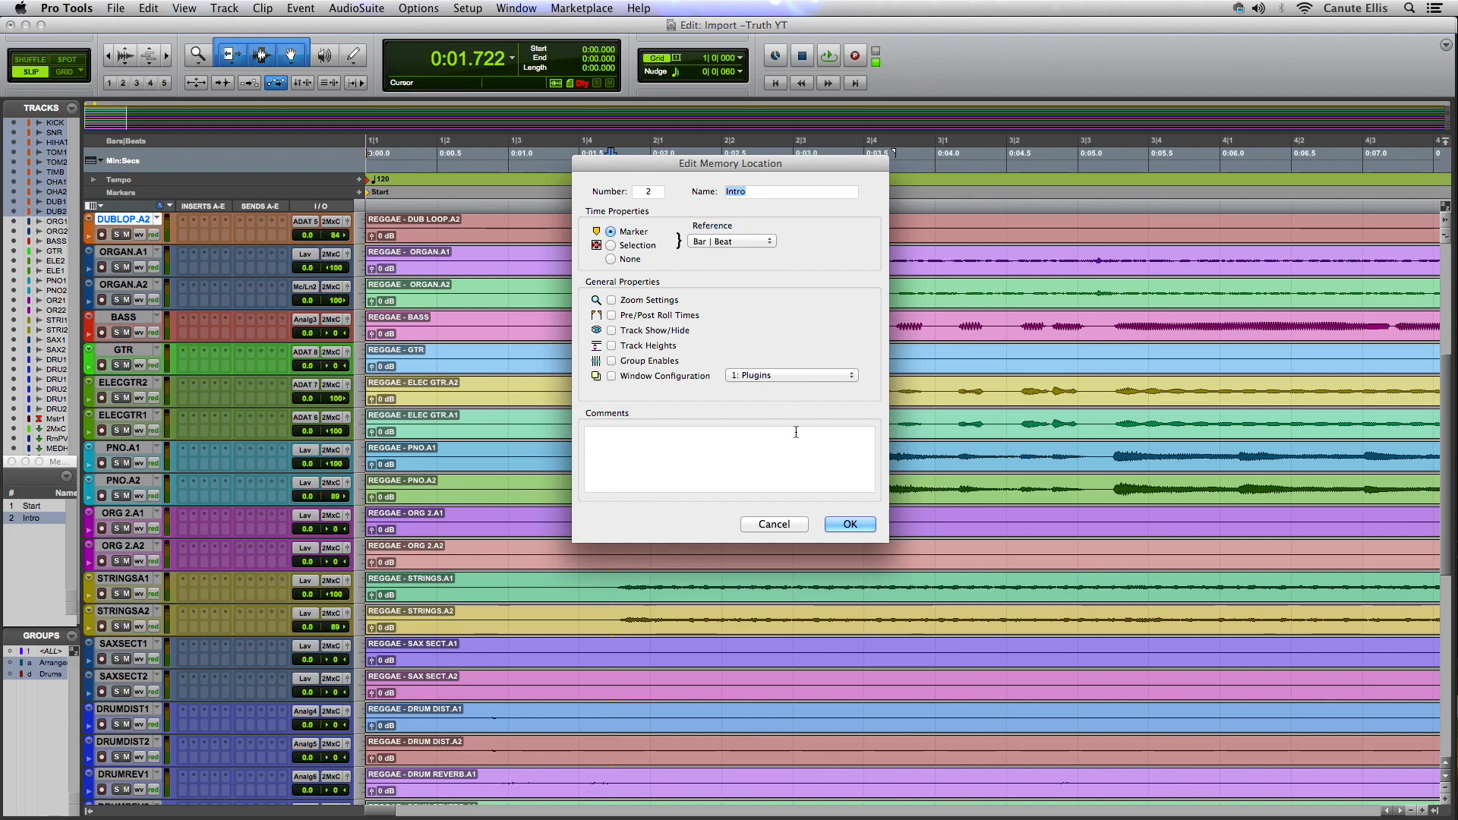
click(850, 524)
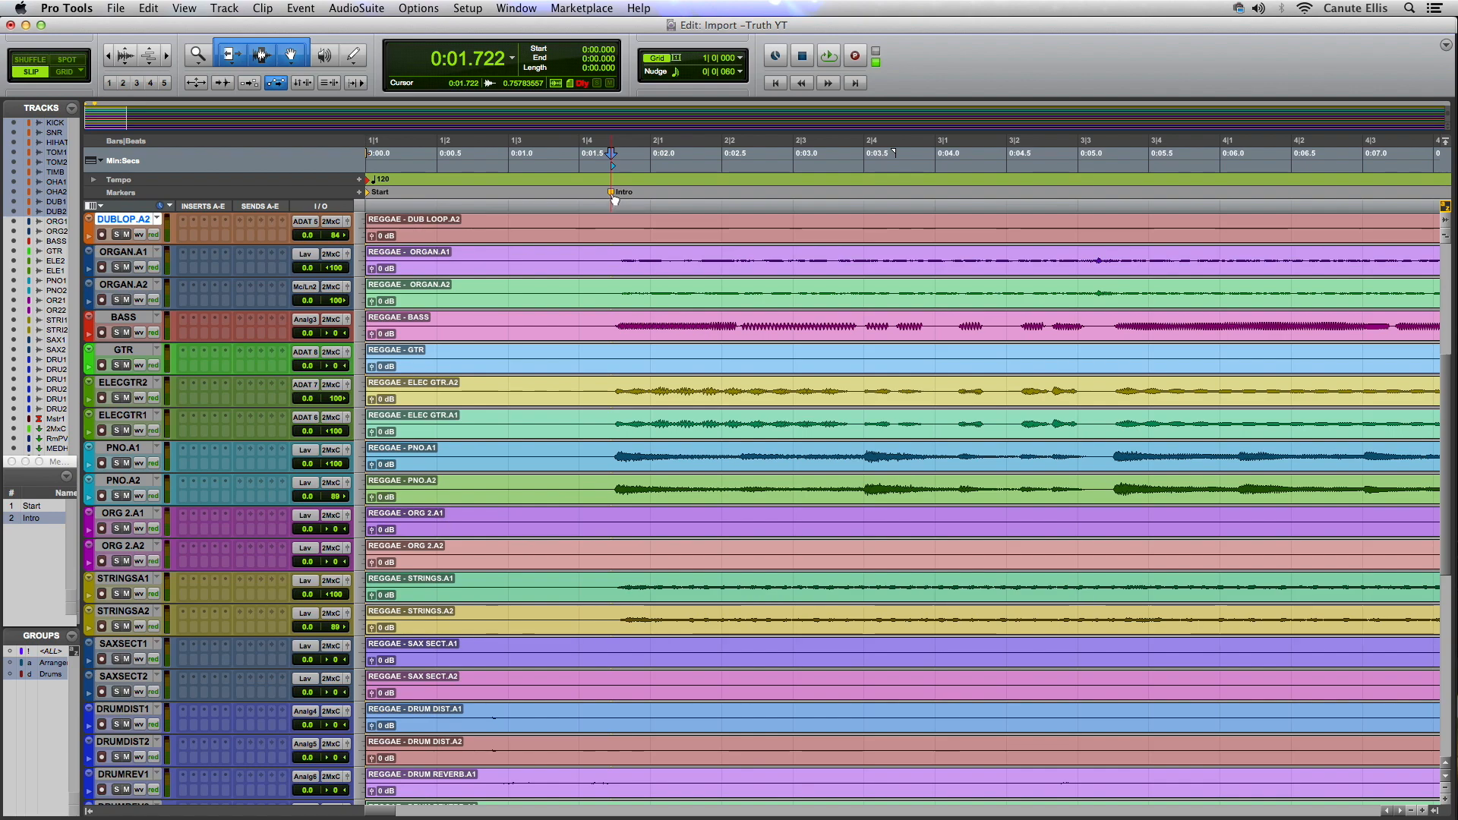
- Return the Intro memory location's time reference to Absolute
double_click(40, 521)
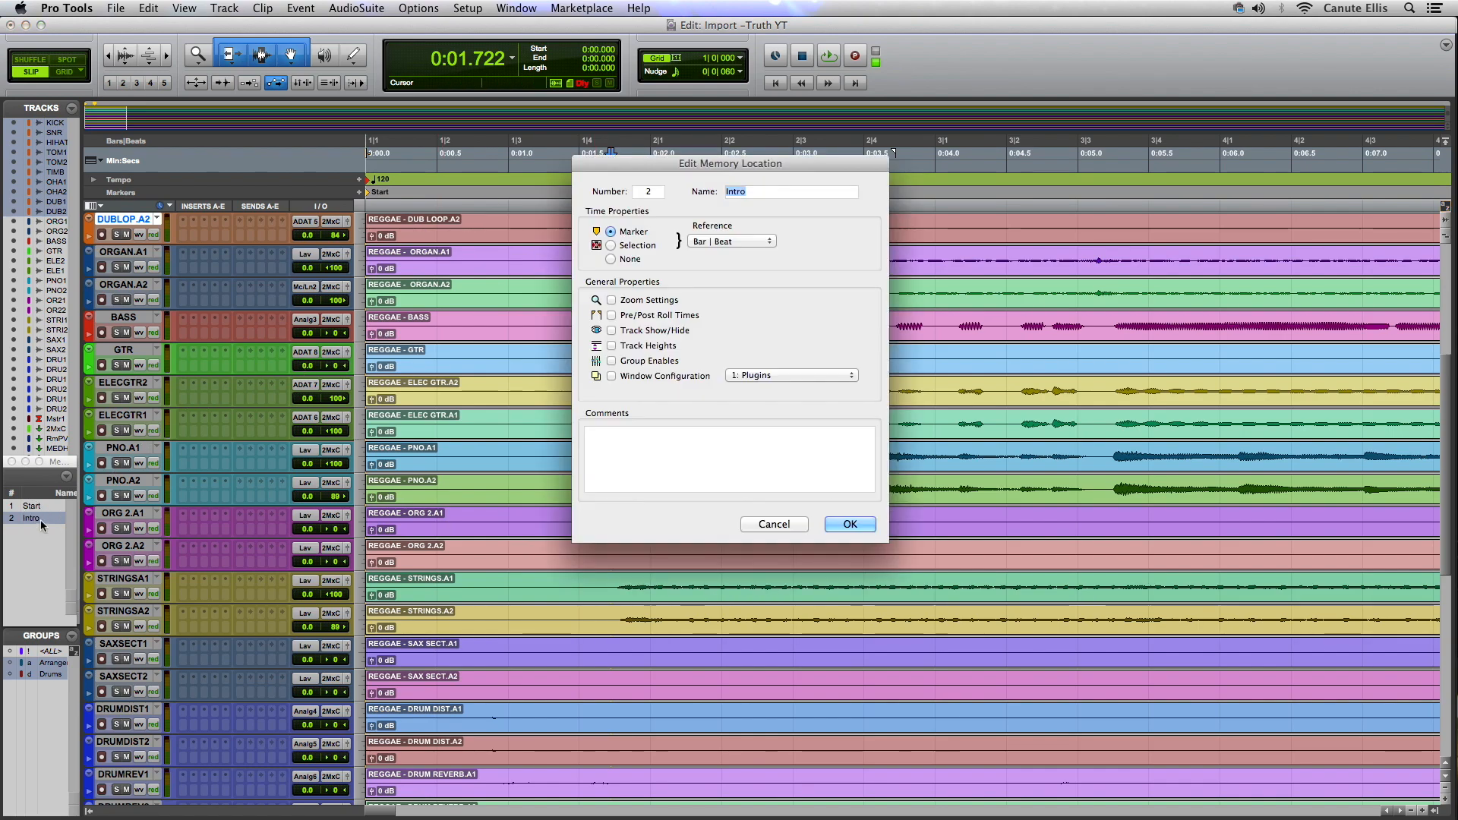
click(749, 244)
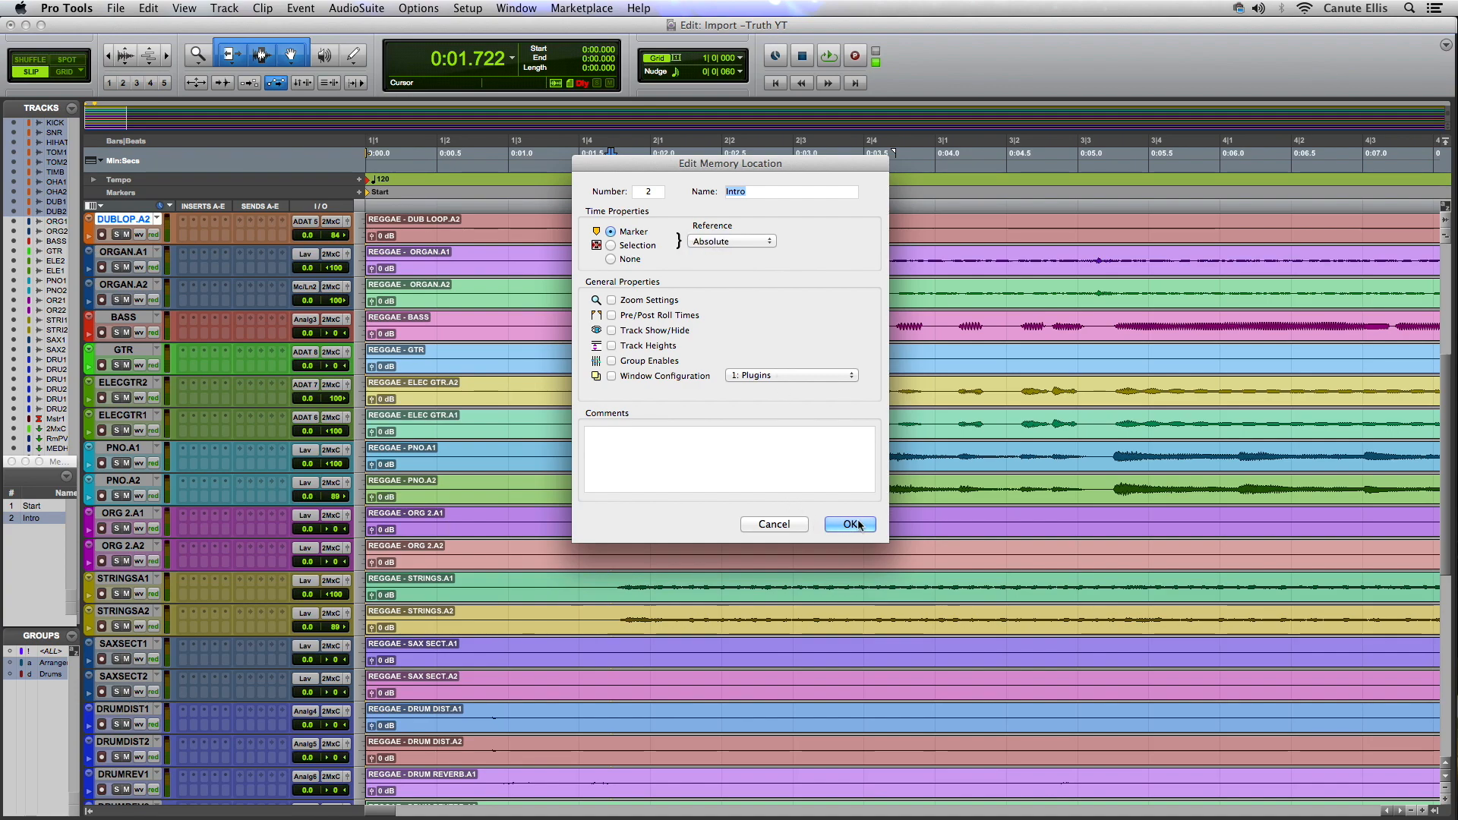
click(833, 533)
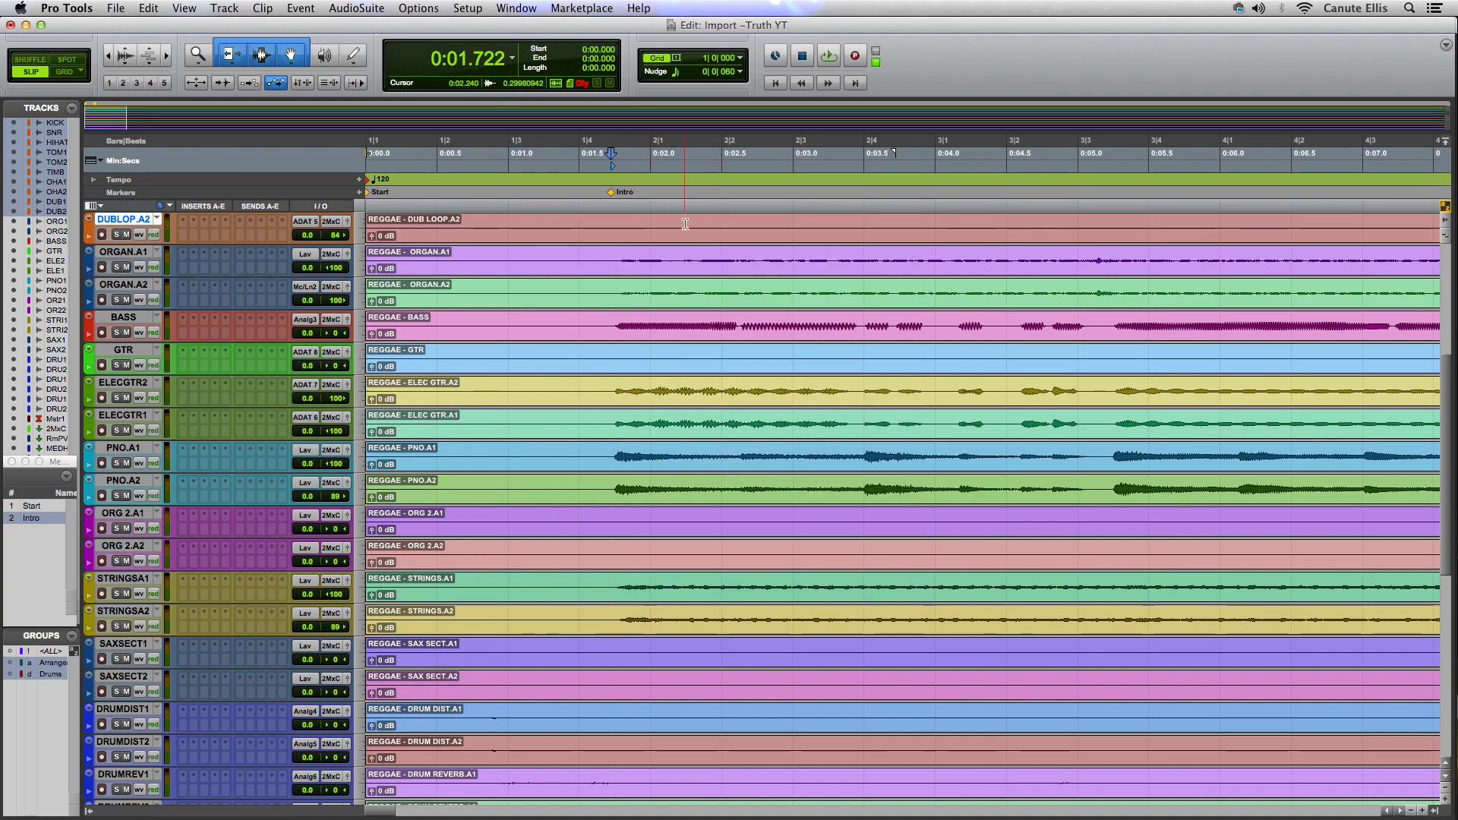
- Recall the Start and Intro memory locations alternately during playback to check jumping between them, finishing at Intro
click(31, 506)
click(35, 520)
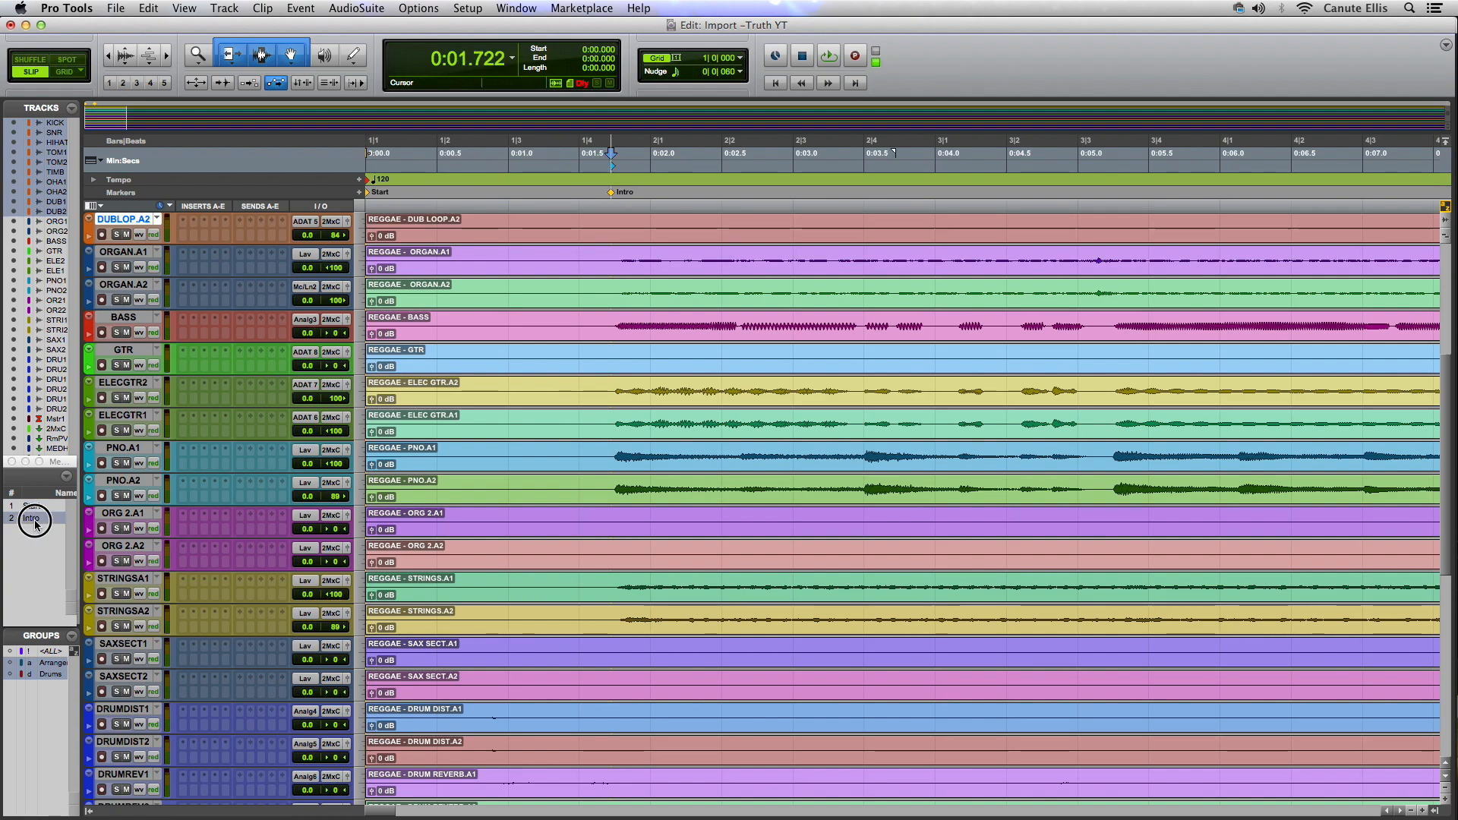
key(space)
click(32, 505)
click(35, 520)
click(32, 506)
click(35, 520)
key(space)
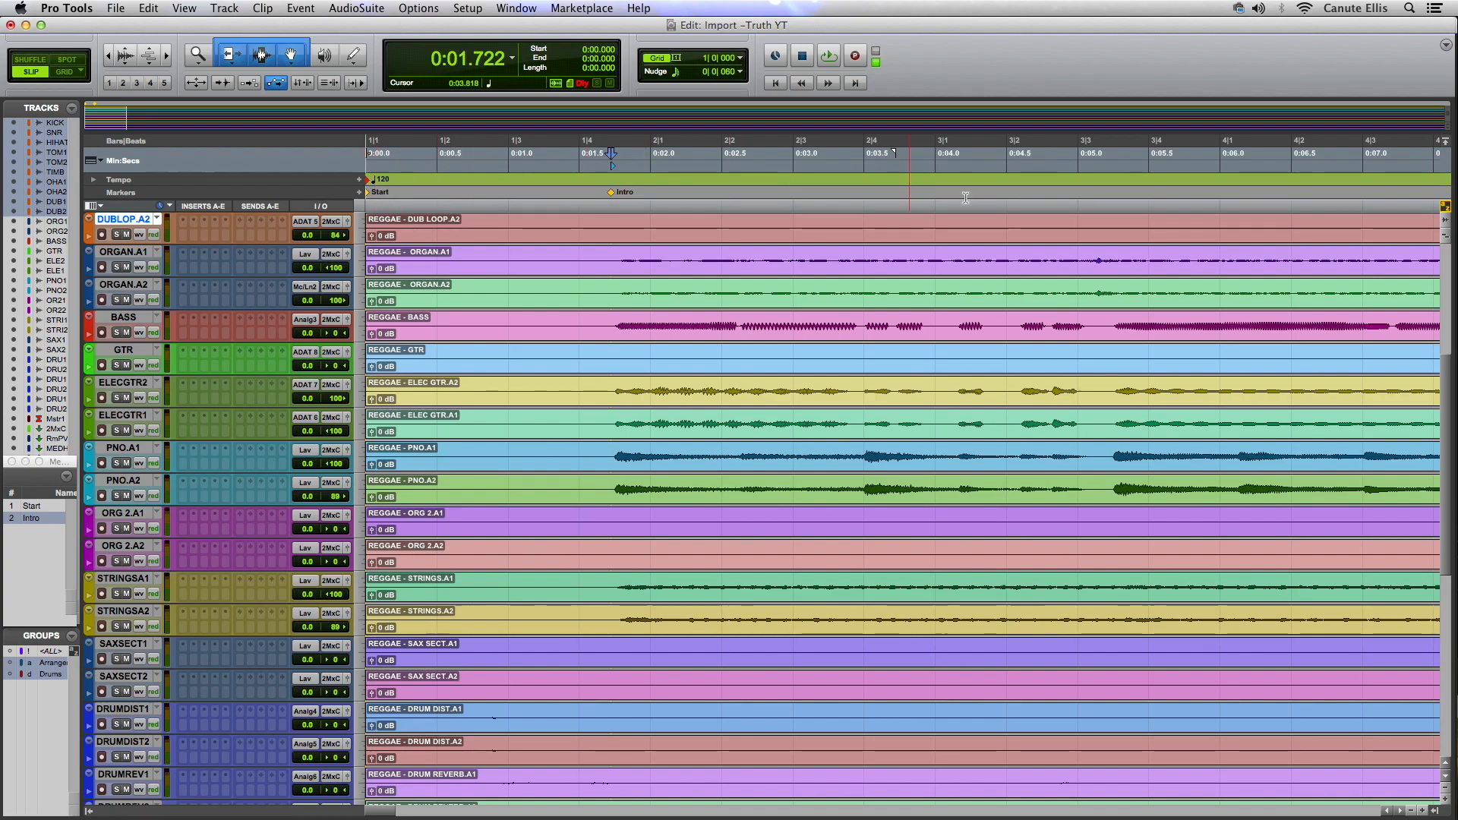
key(r)
key(r)
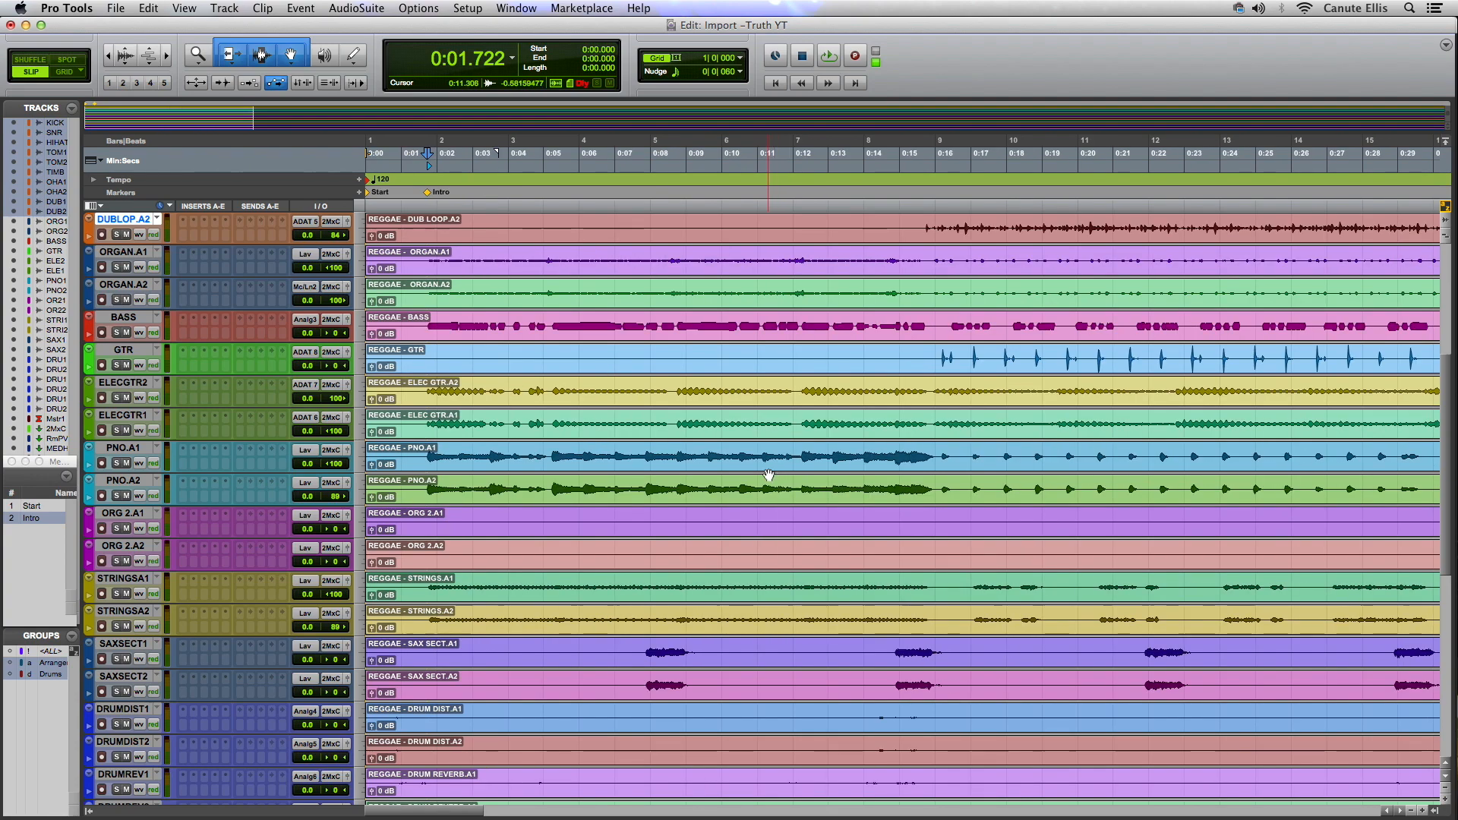
click(614, 174)
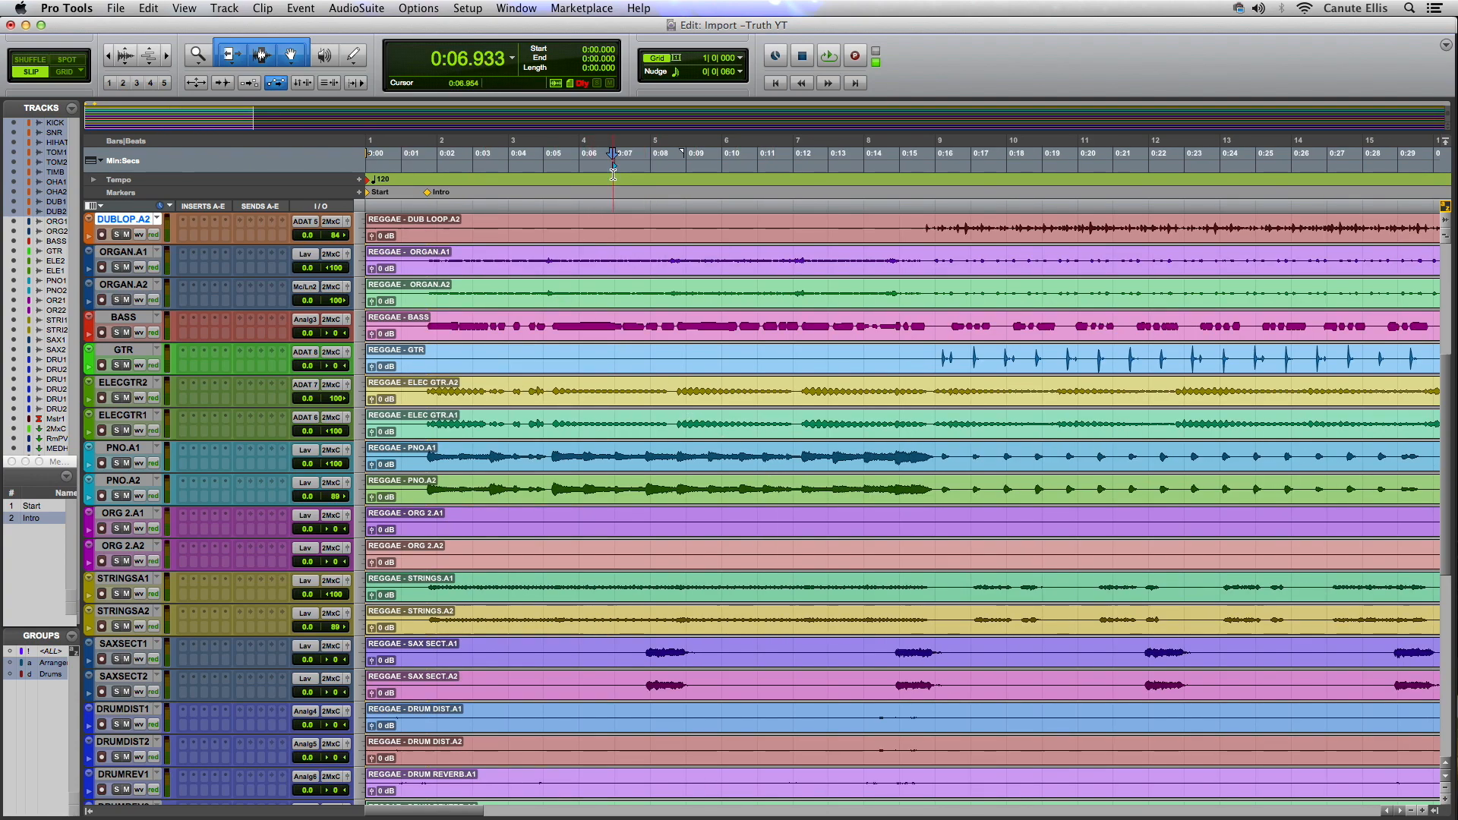
key(KP_Enter)
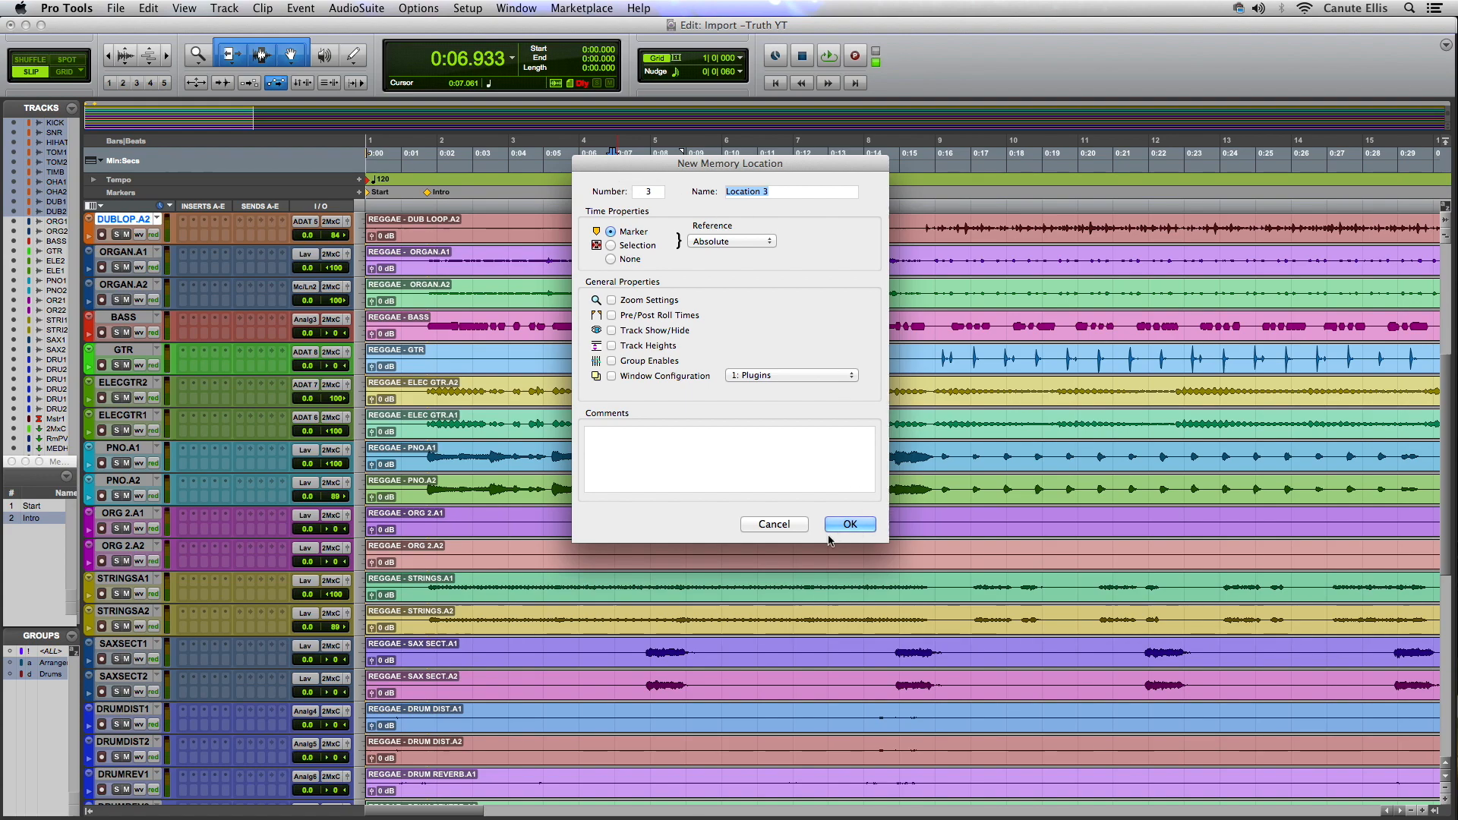
click(774, 524)
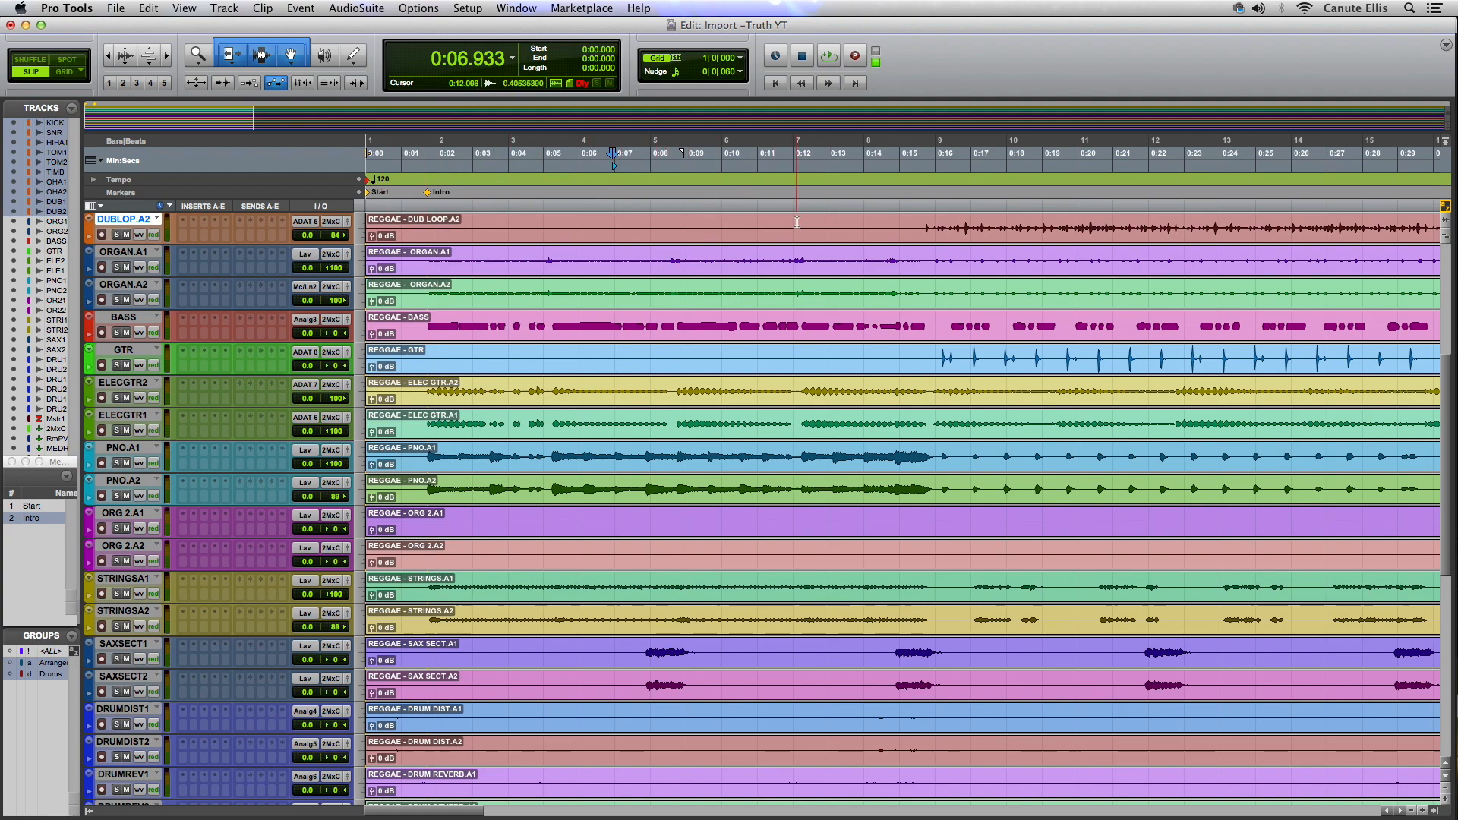
- Mark a timeline range from about 0:00.256 to 0:16 and create memory location 3 as an Absolute marker named "ver"
click(376, 159)
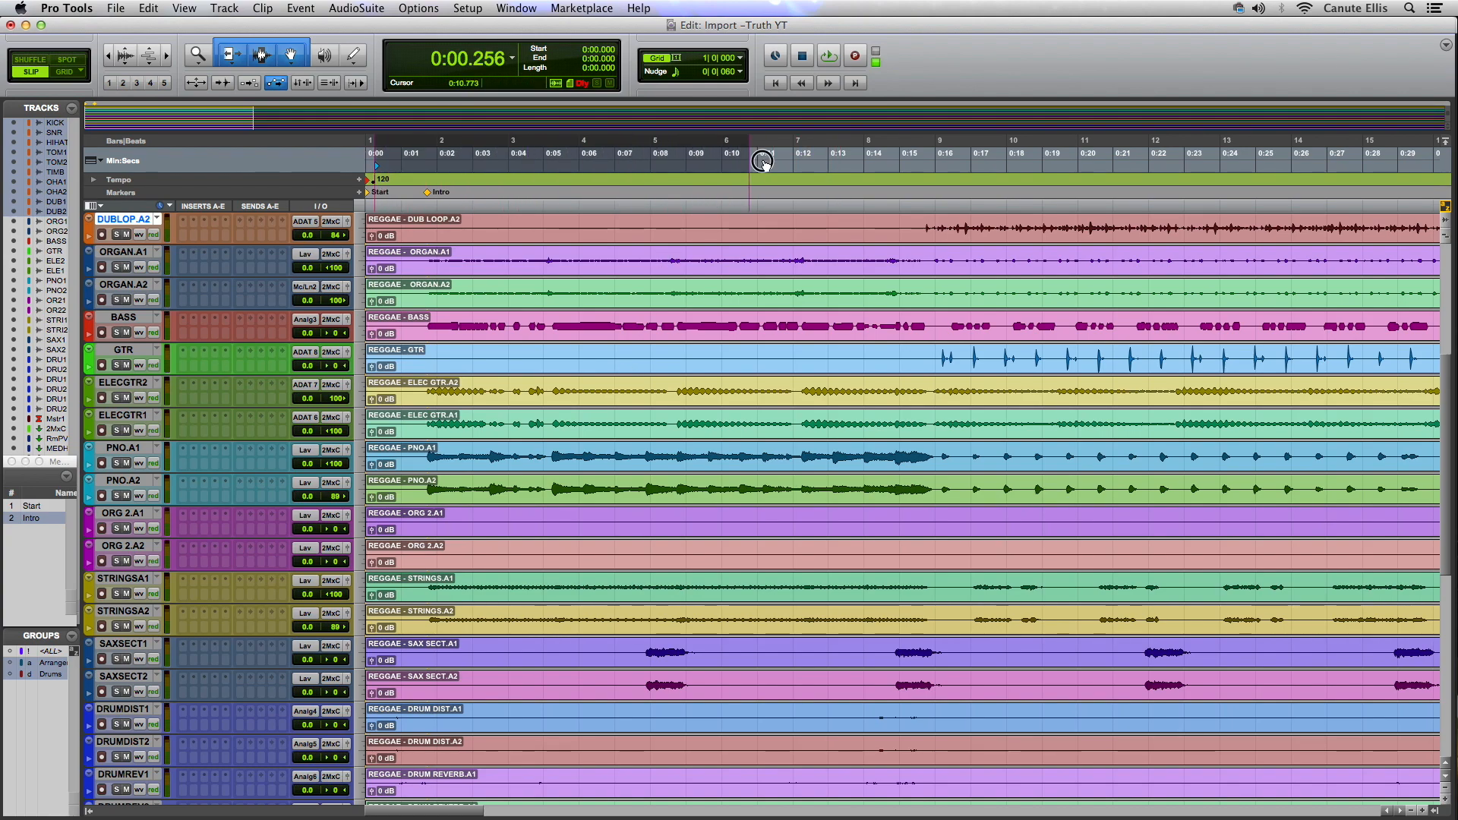
shift+click(938, 162)
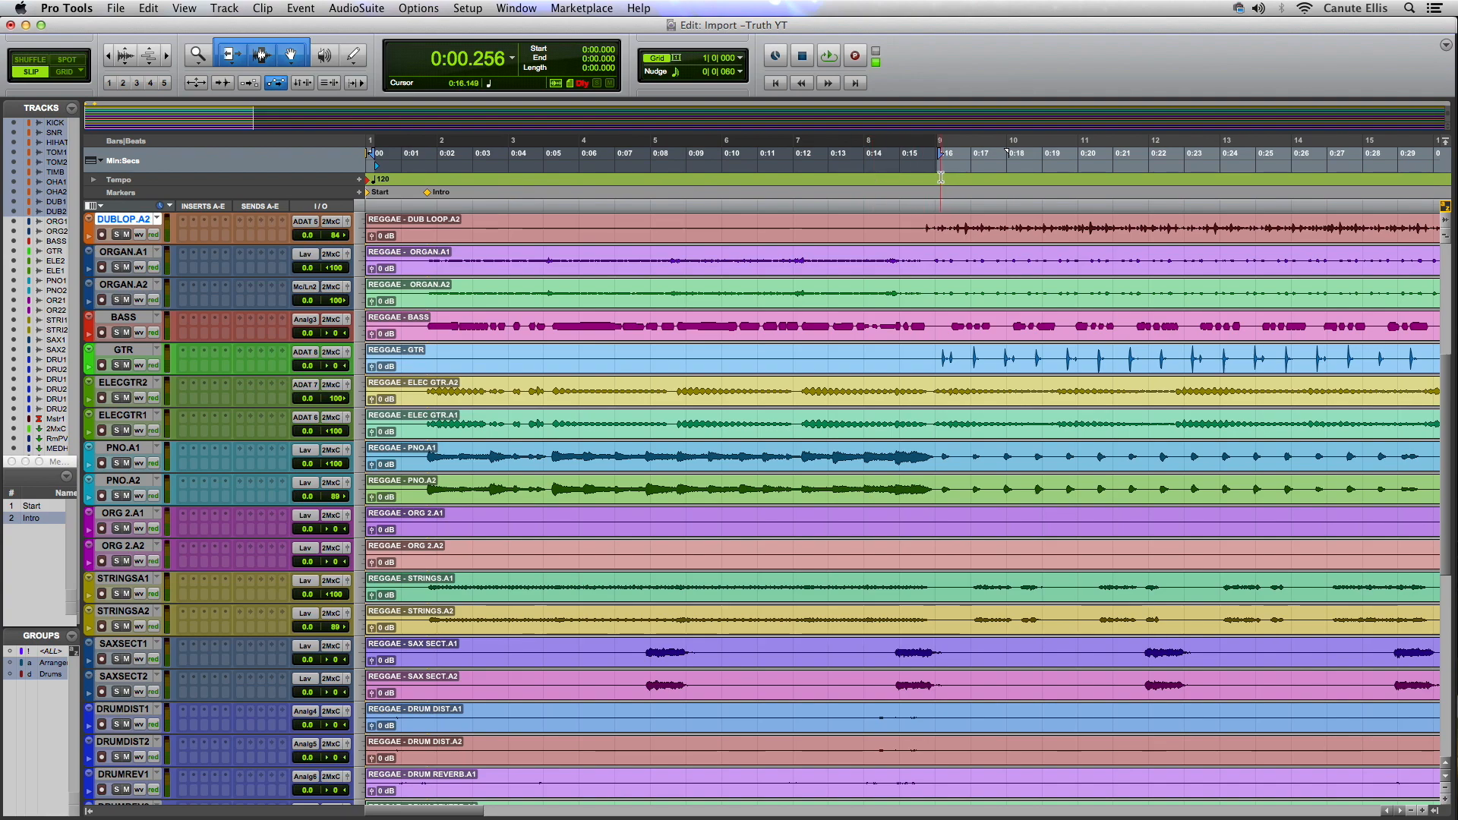
key(KP_Enter)
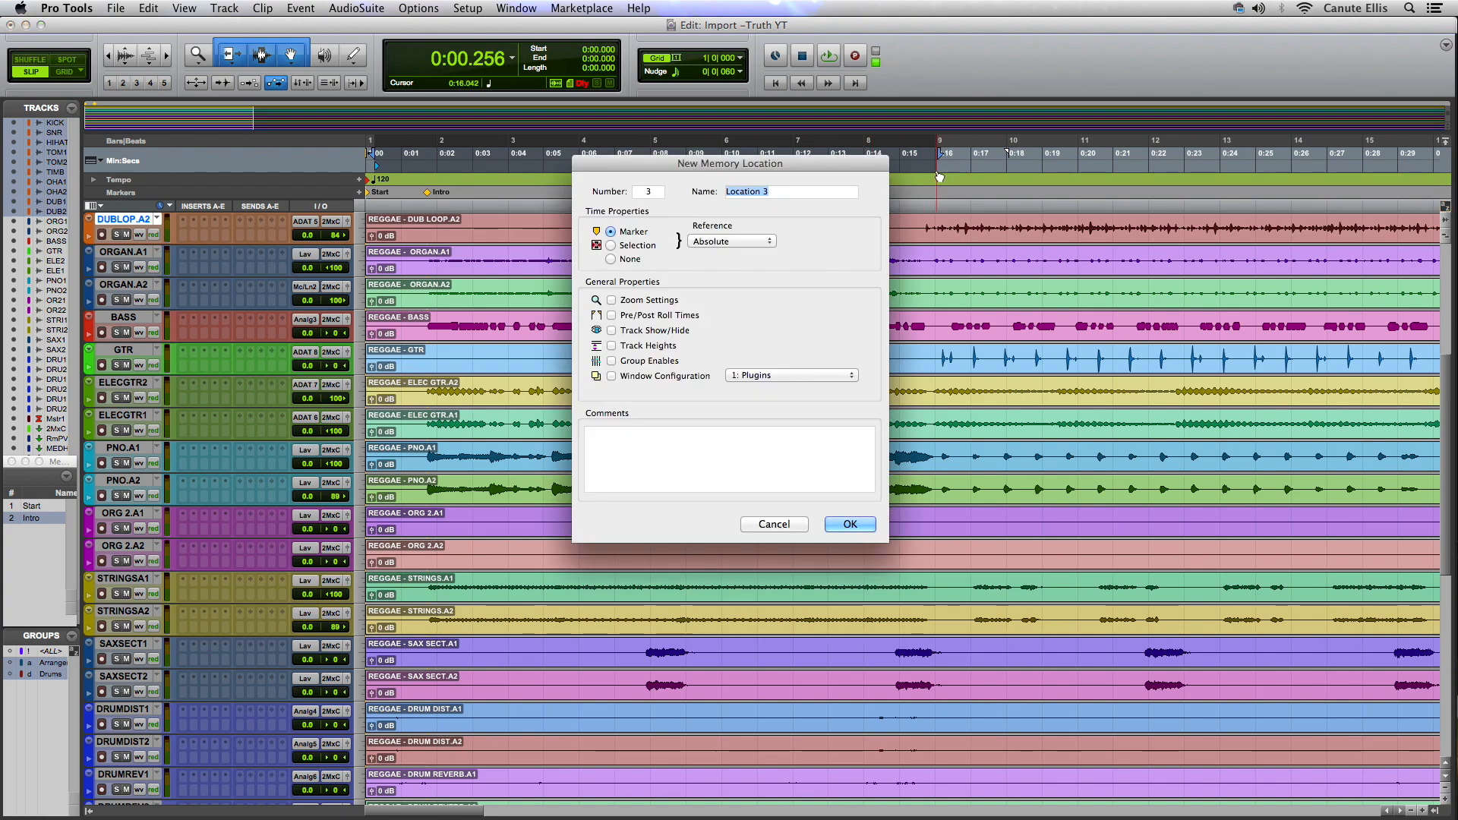
text(ver)
key(Return)
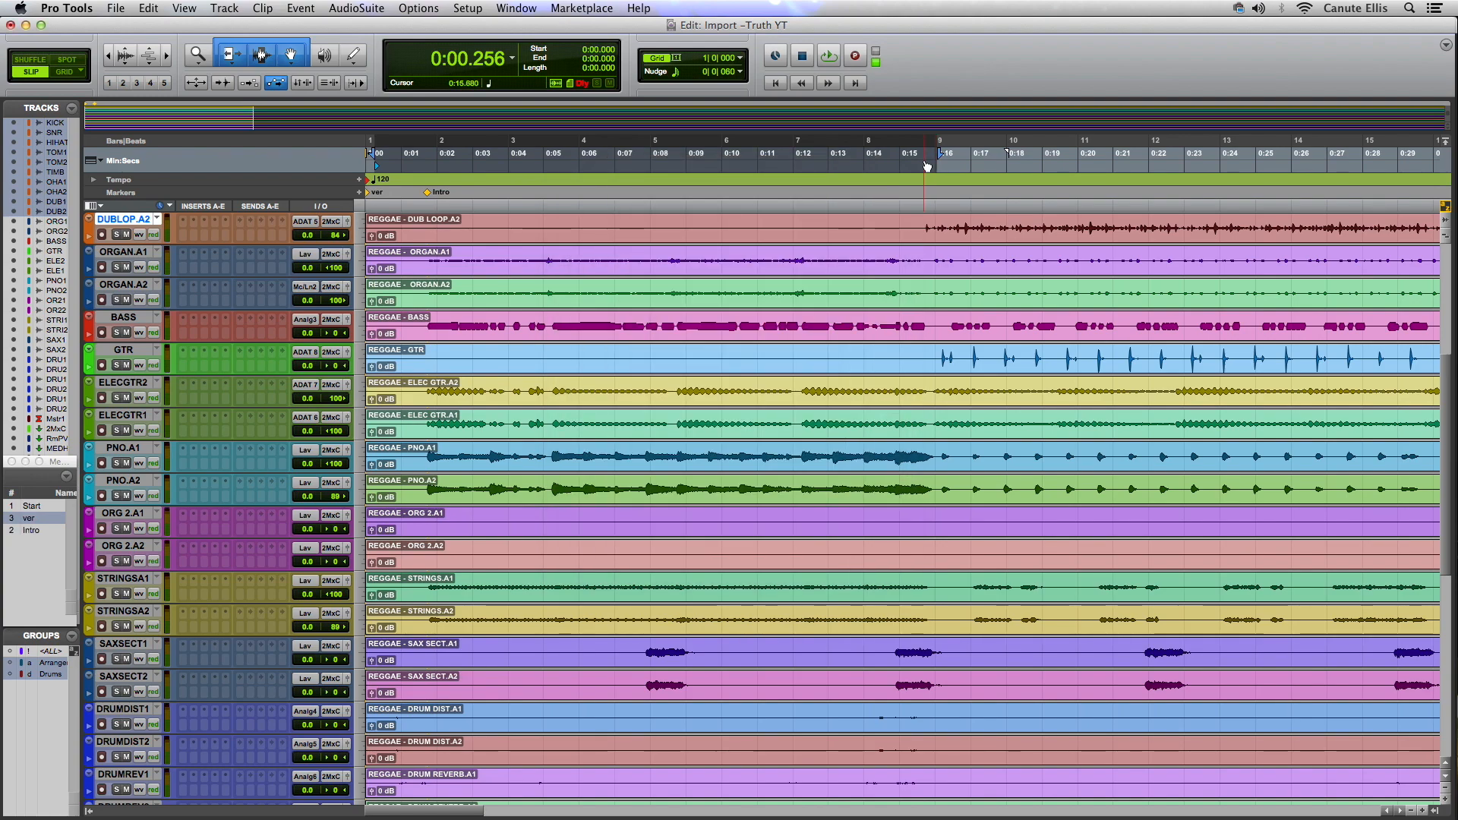
- Move the ver marker along the ruler to about 0:16.042, near bar 9 where the guitar enters
drag(372, 196, 939, 193)
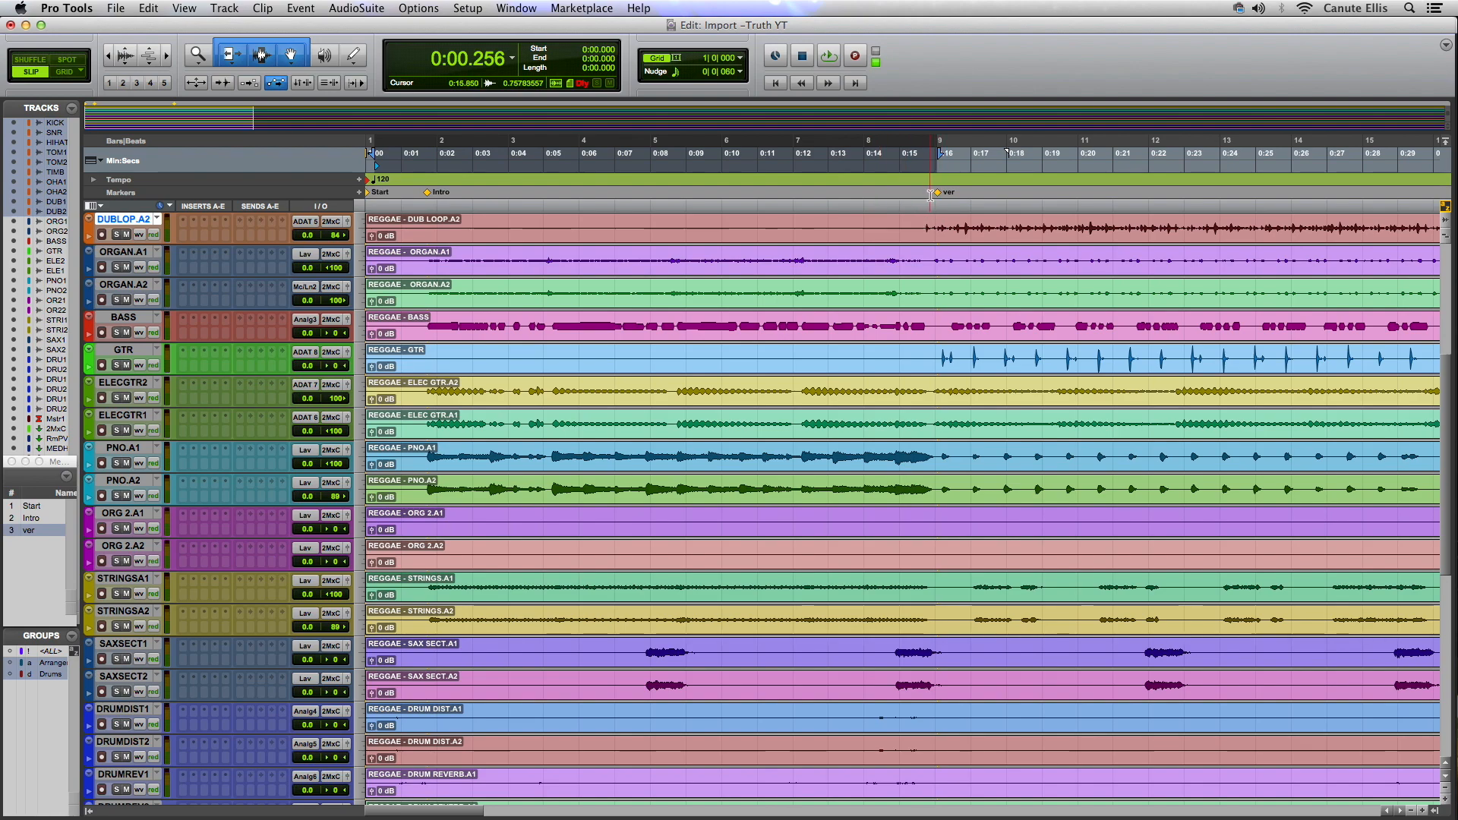
drag(941, 196, 938, 192)
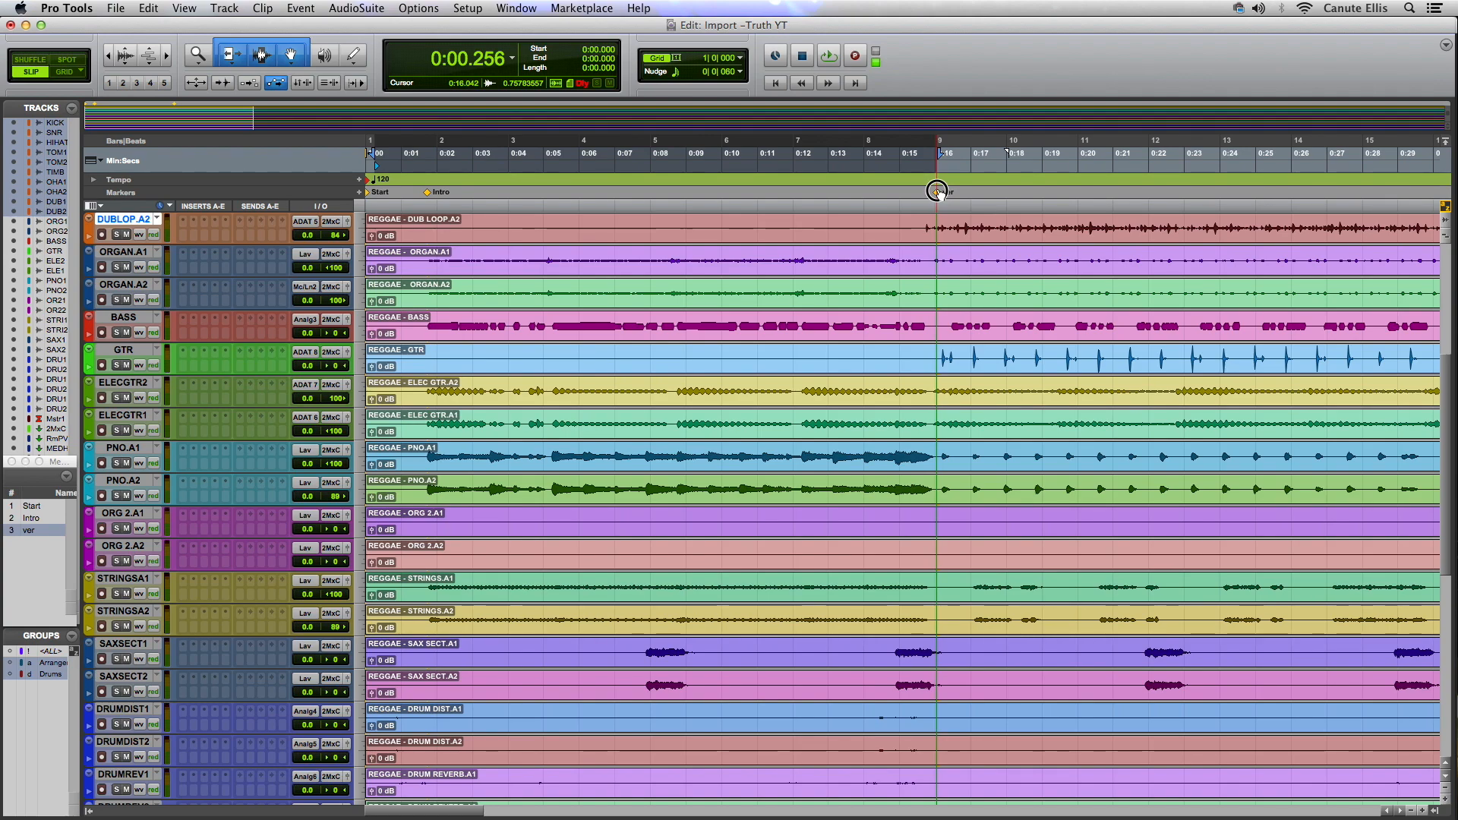
drag(938, 192, 938, 192)
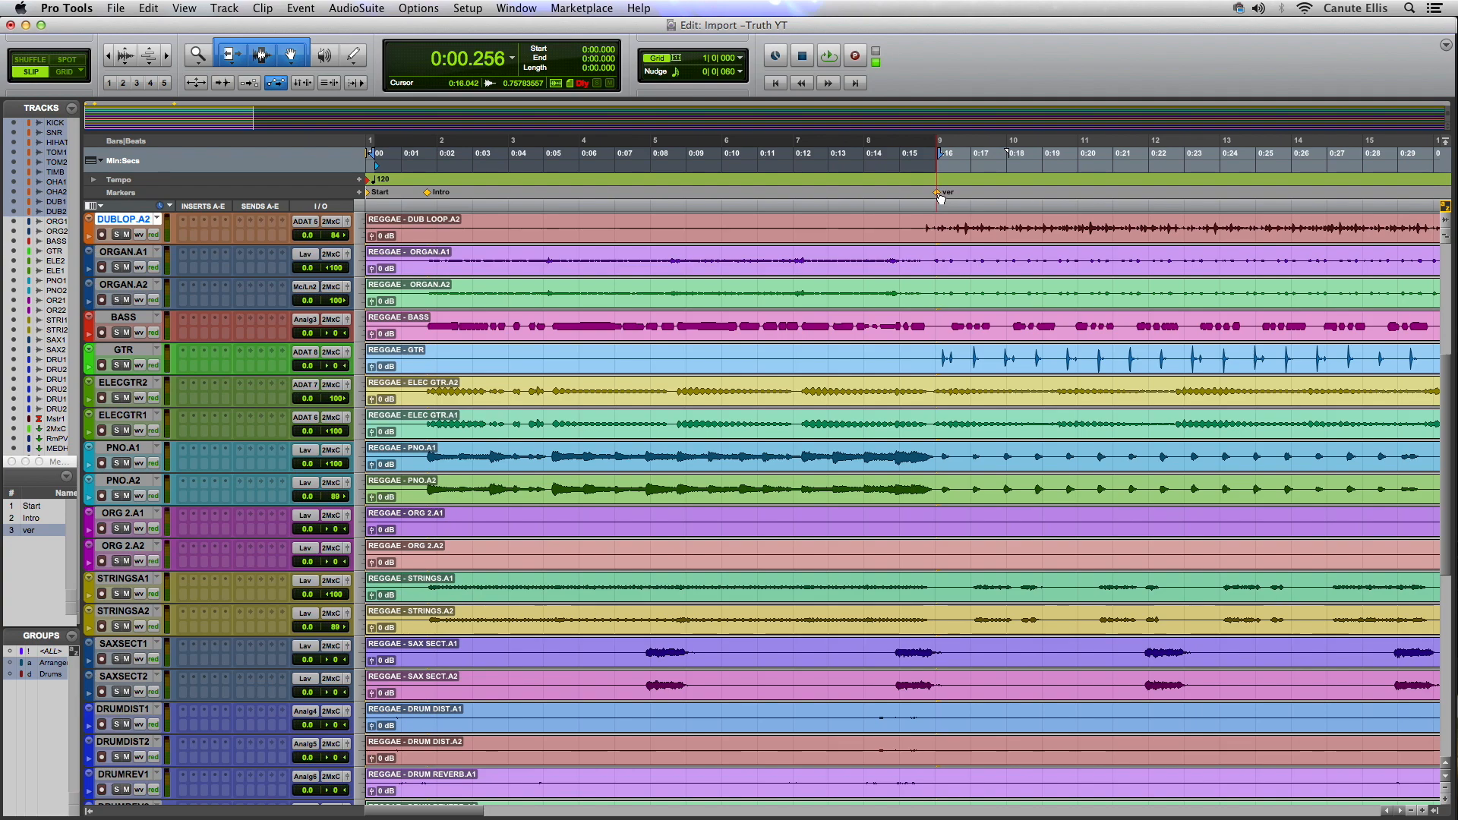
- Change the ver memory location to a Selection storing window configuration 1: Plugins, and widen the Memory Locations window to show its property columns
double_click(941, 194)
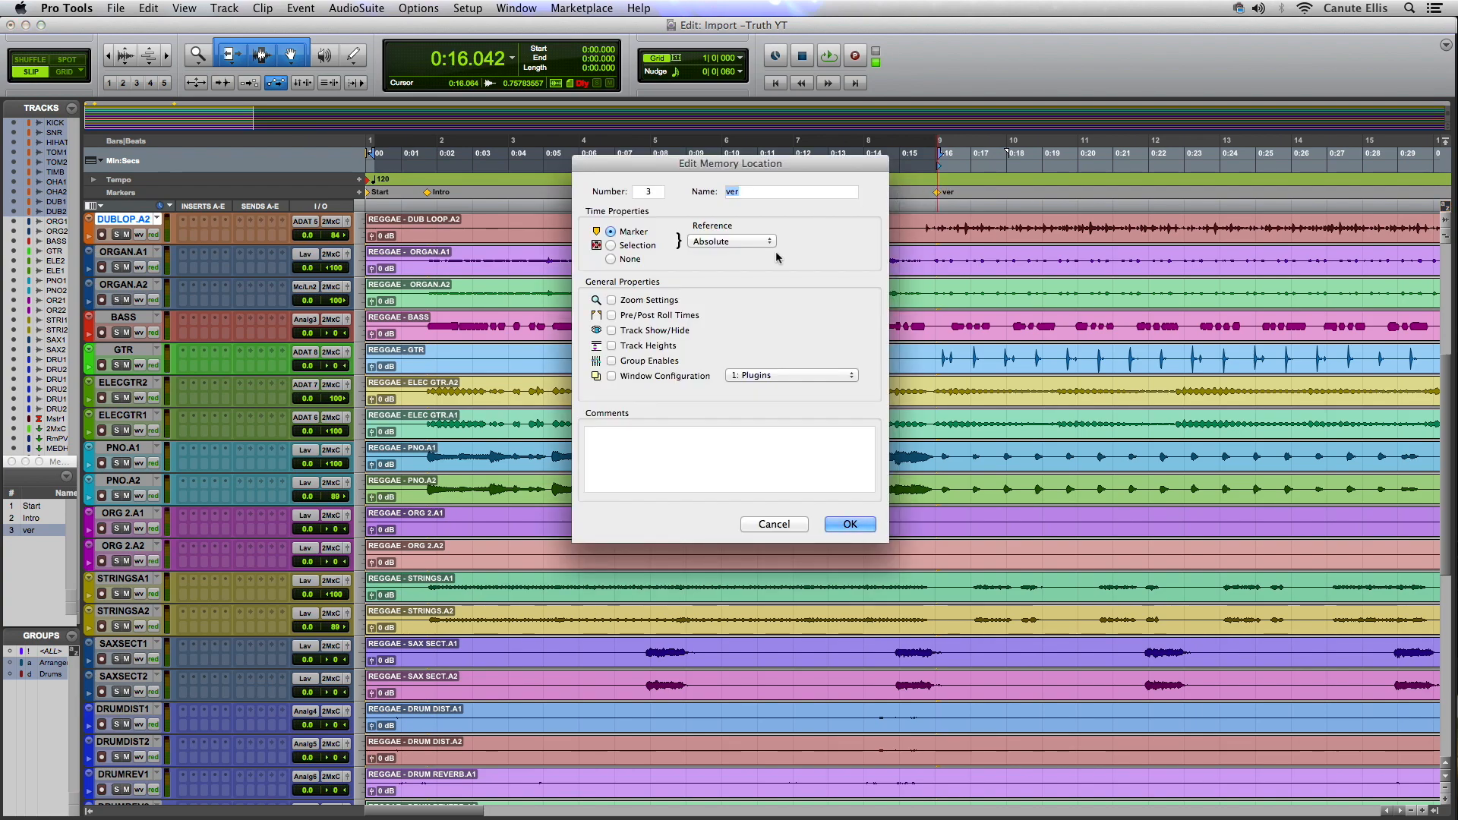
click(612, 246)
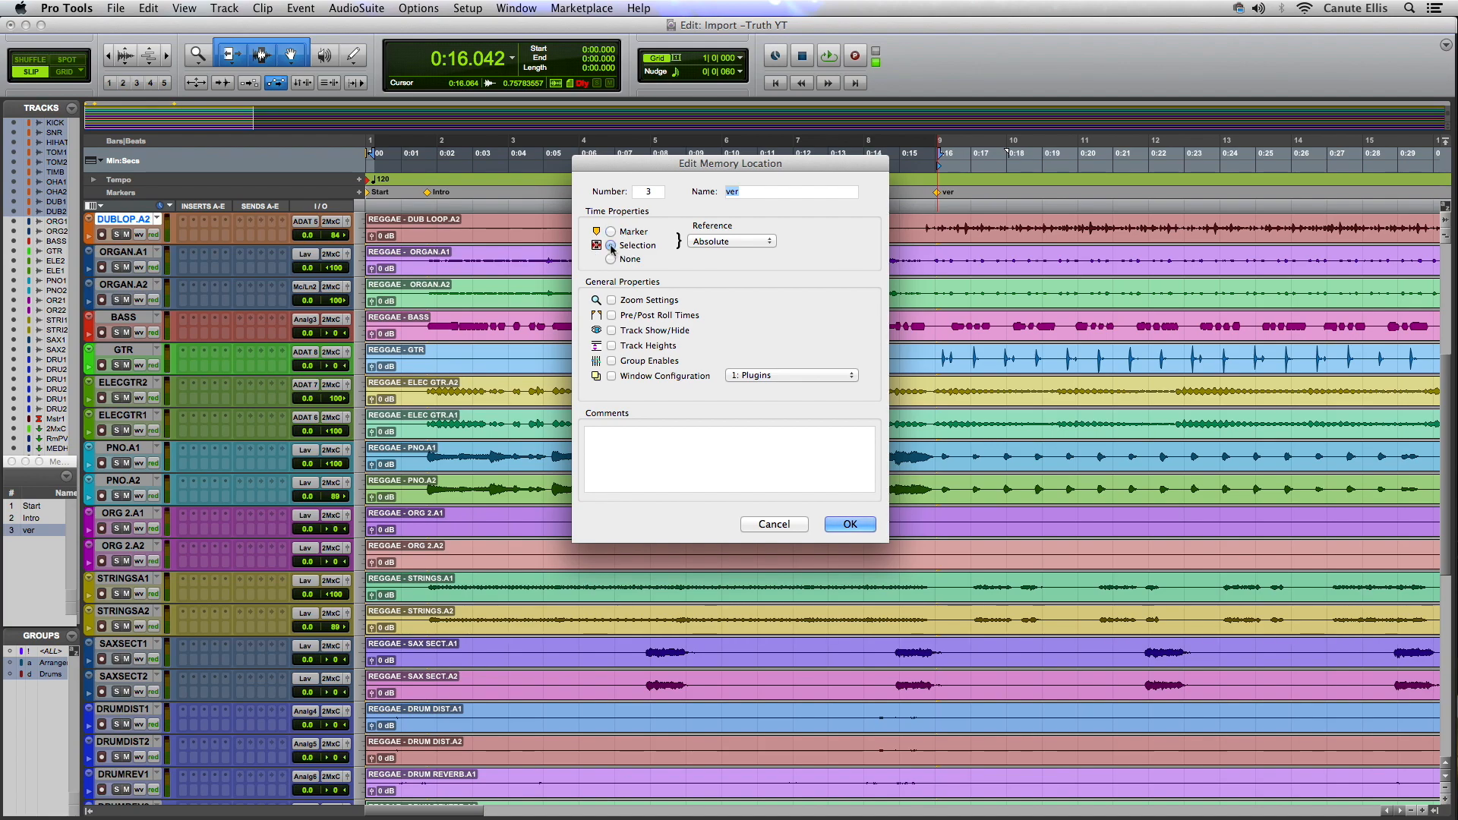
click(611, 376)
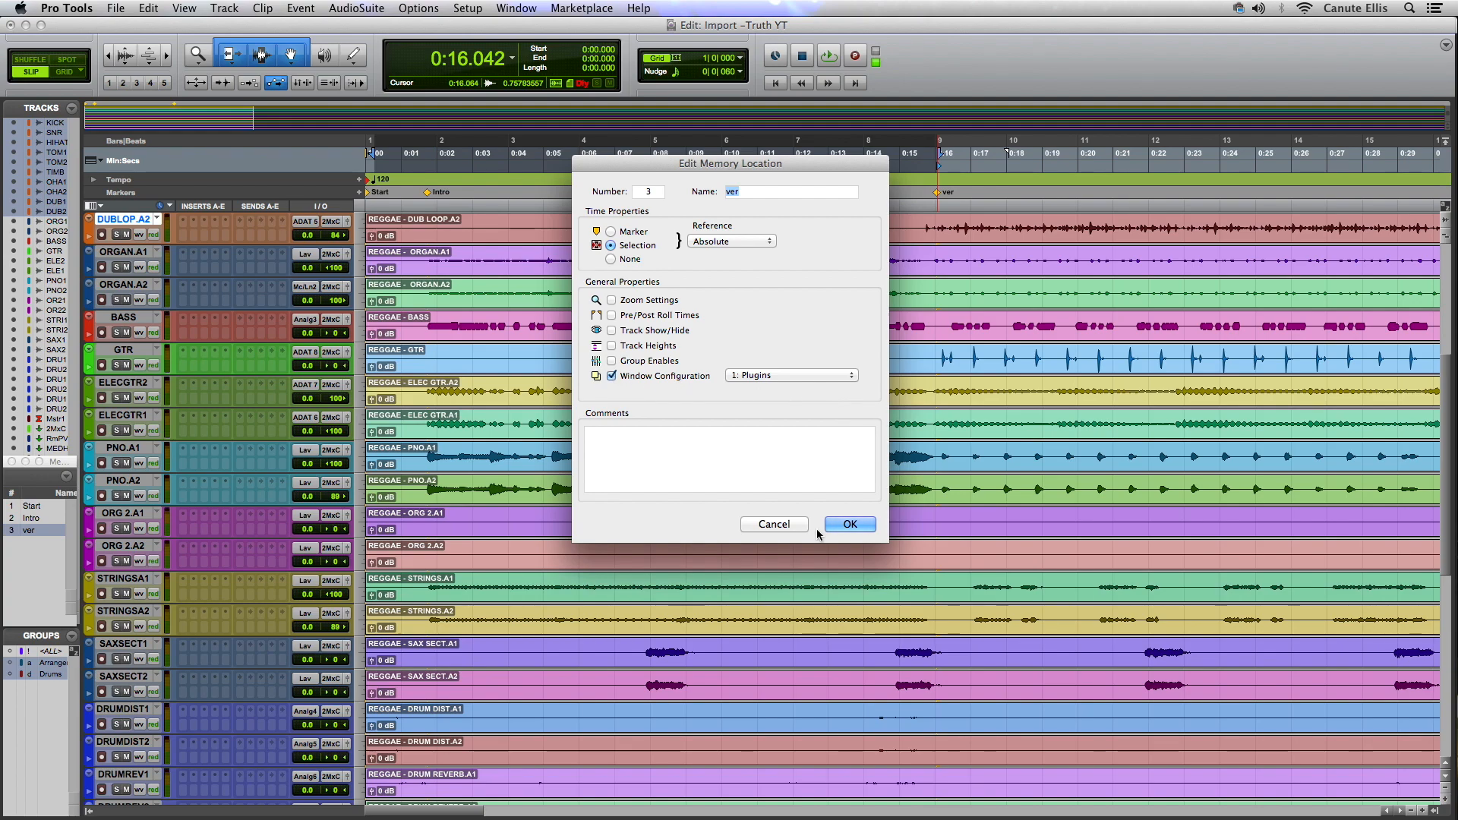
click(856, 528)
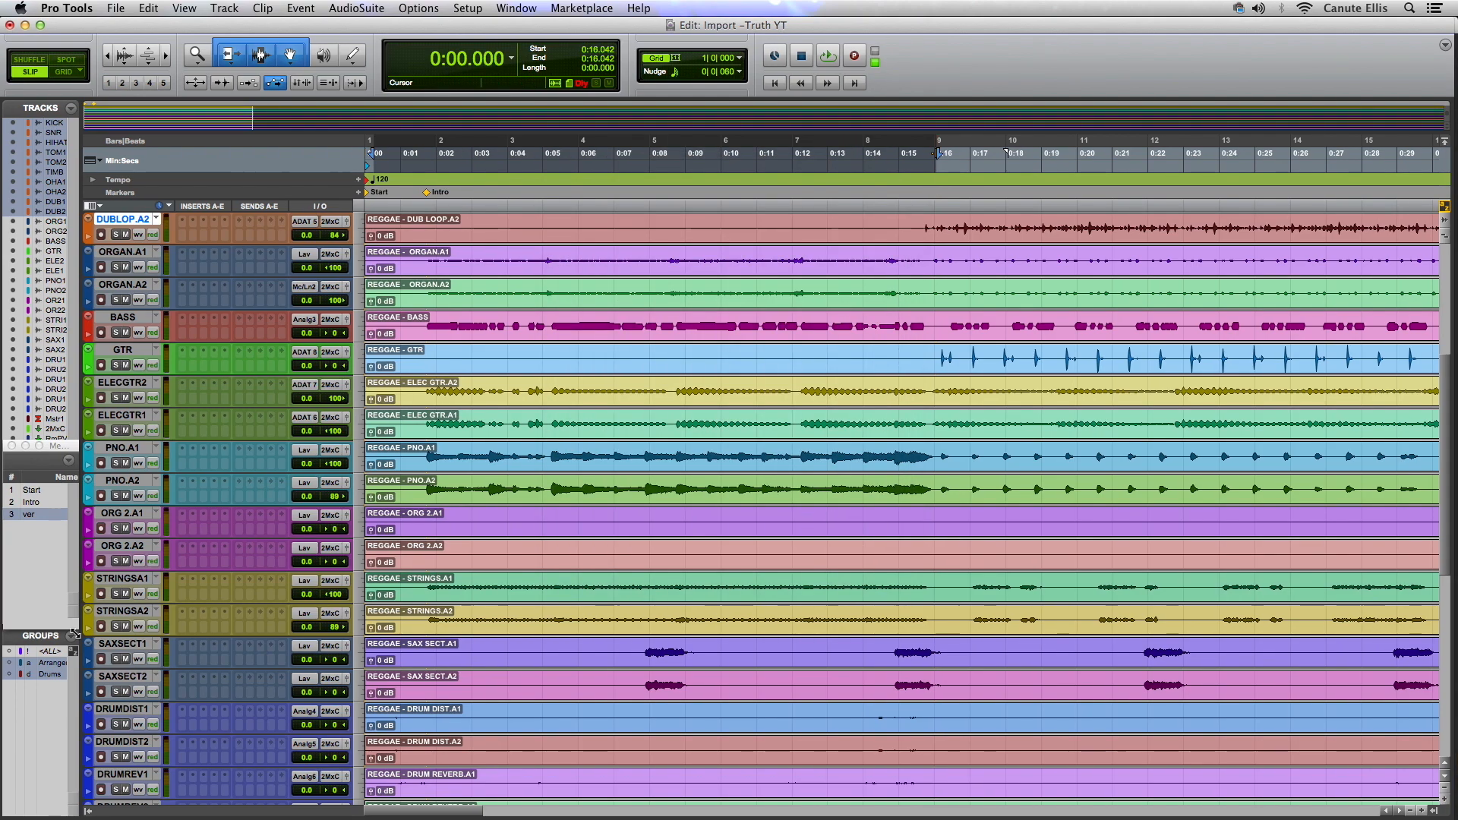
drag(74, 632, 299, 650)
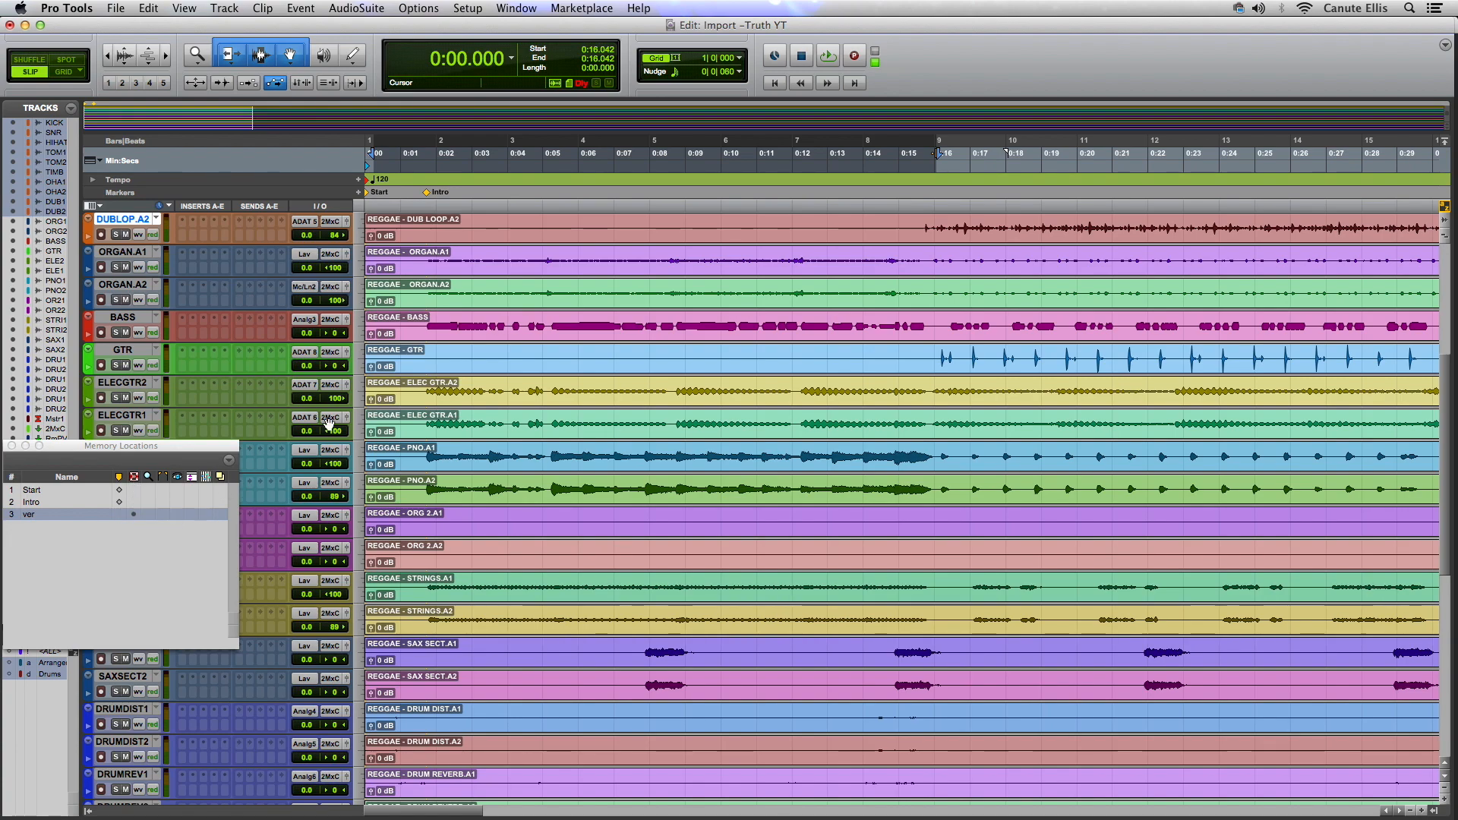
- Create window configuration 1 named "Vers Plugins" as a window layout that includes the Edit, Mix and Transport display settings
click(533, 12)
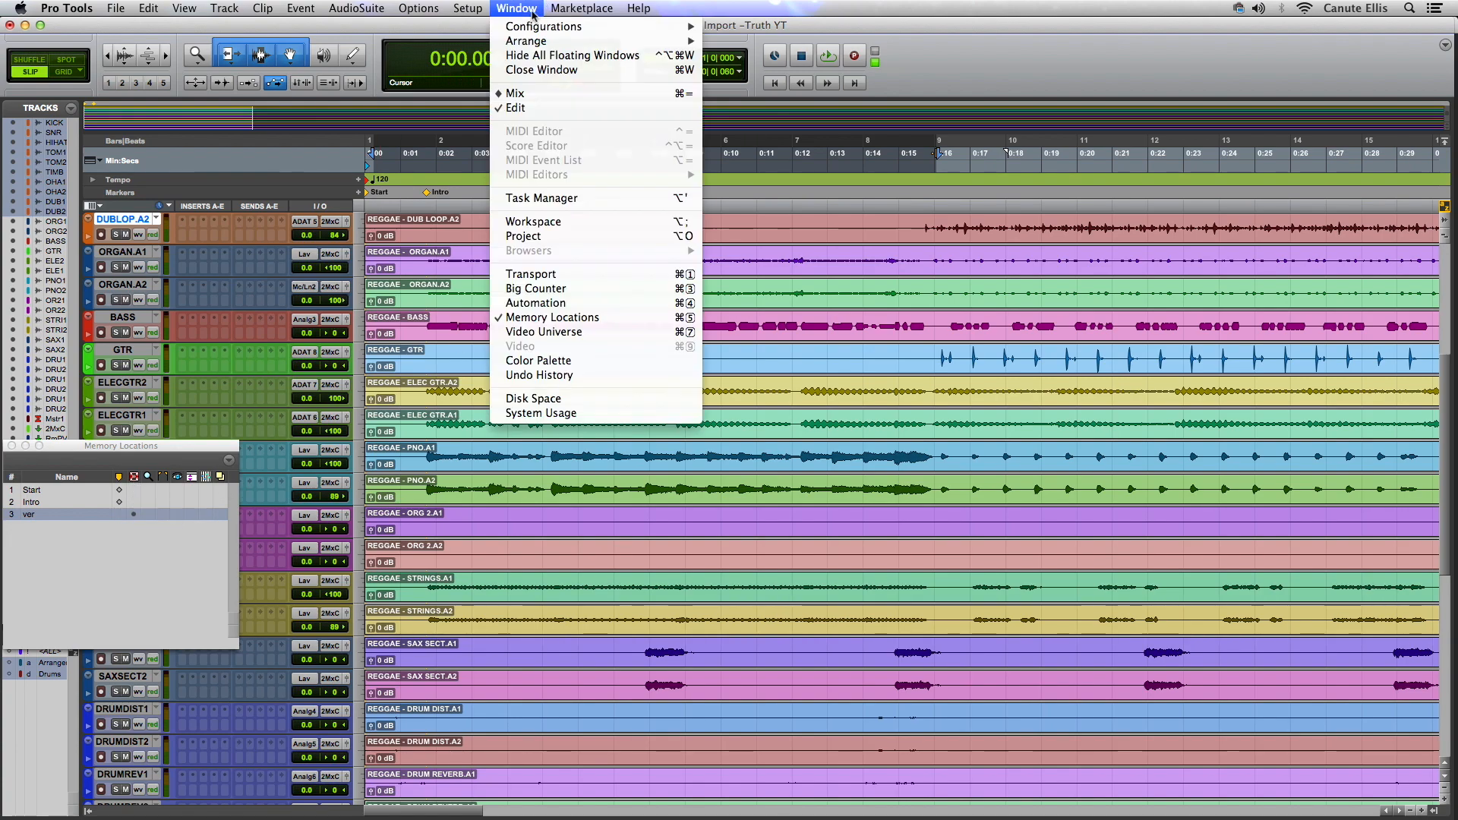
mouse_move(697, 28)
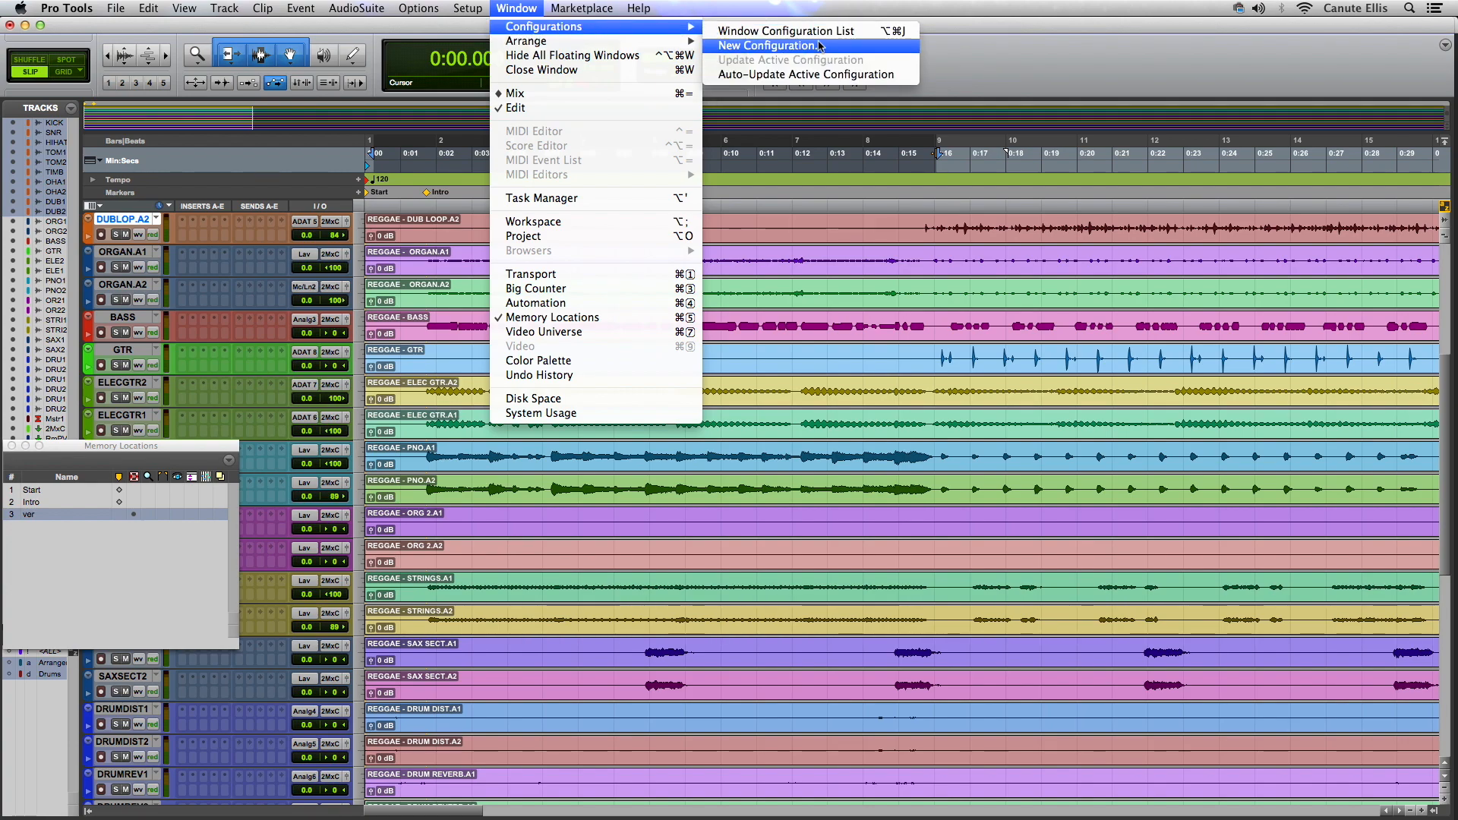
click(824, 47)
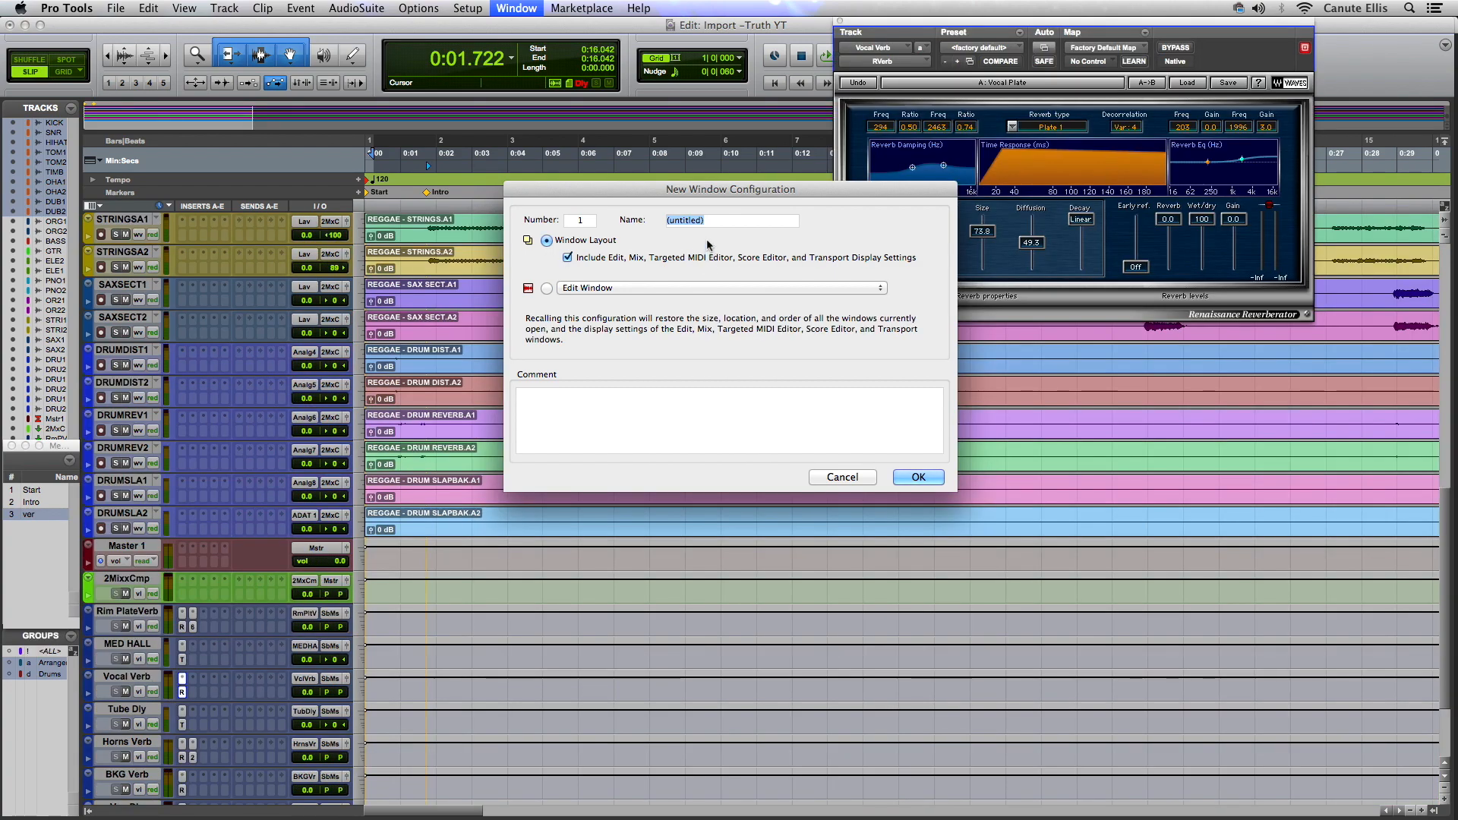
text(Vers Plugins)
click(918, 477)
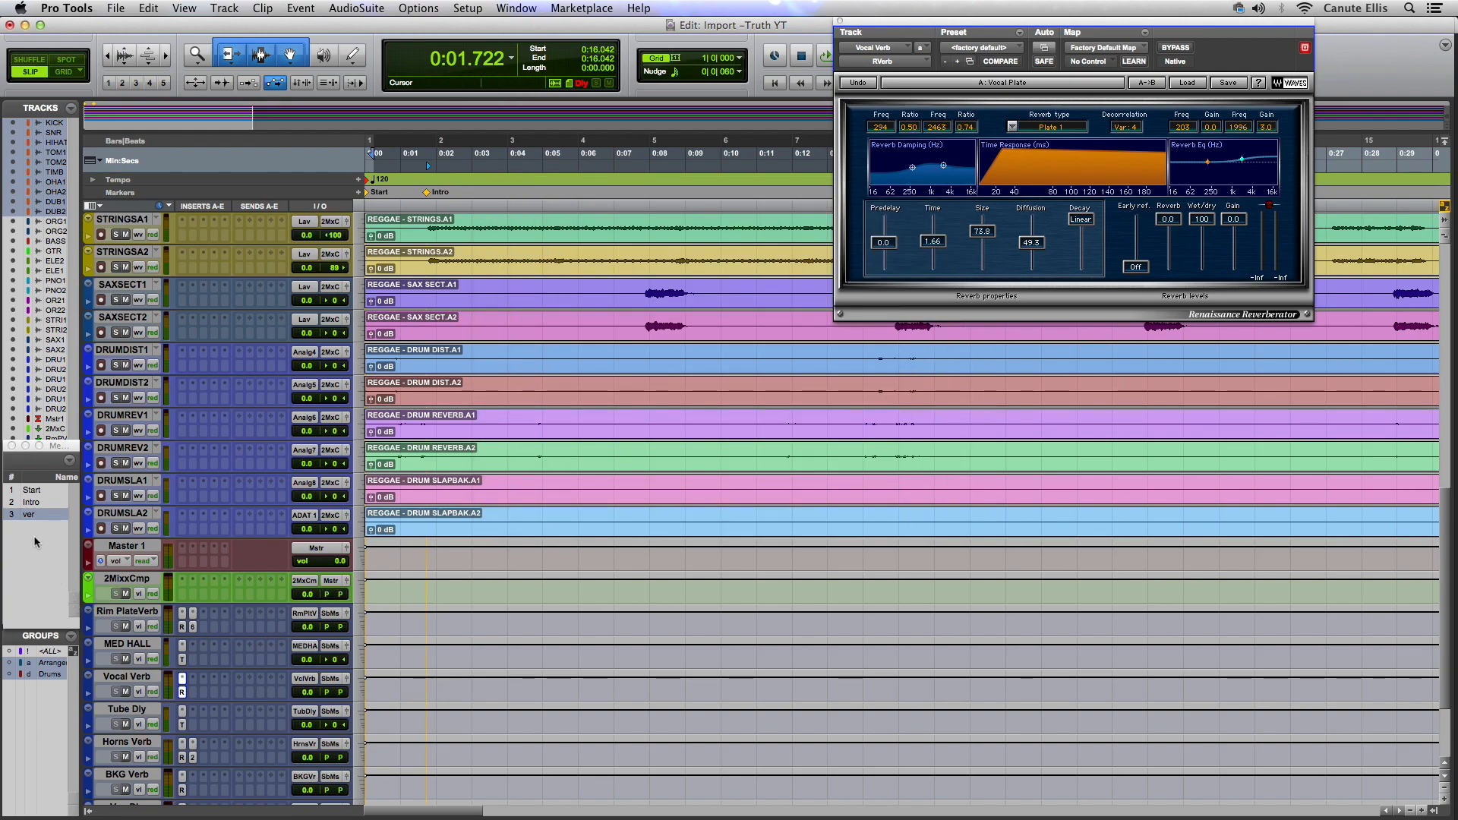
- Assign window configuration 1: Vers Plugins to the ver memory location
double_click(38, 513)
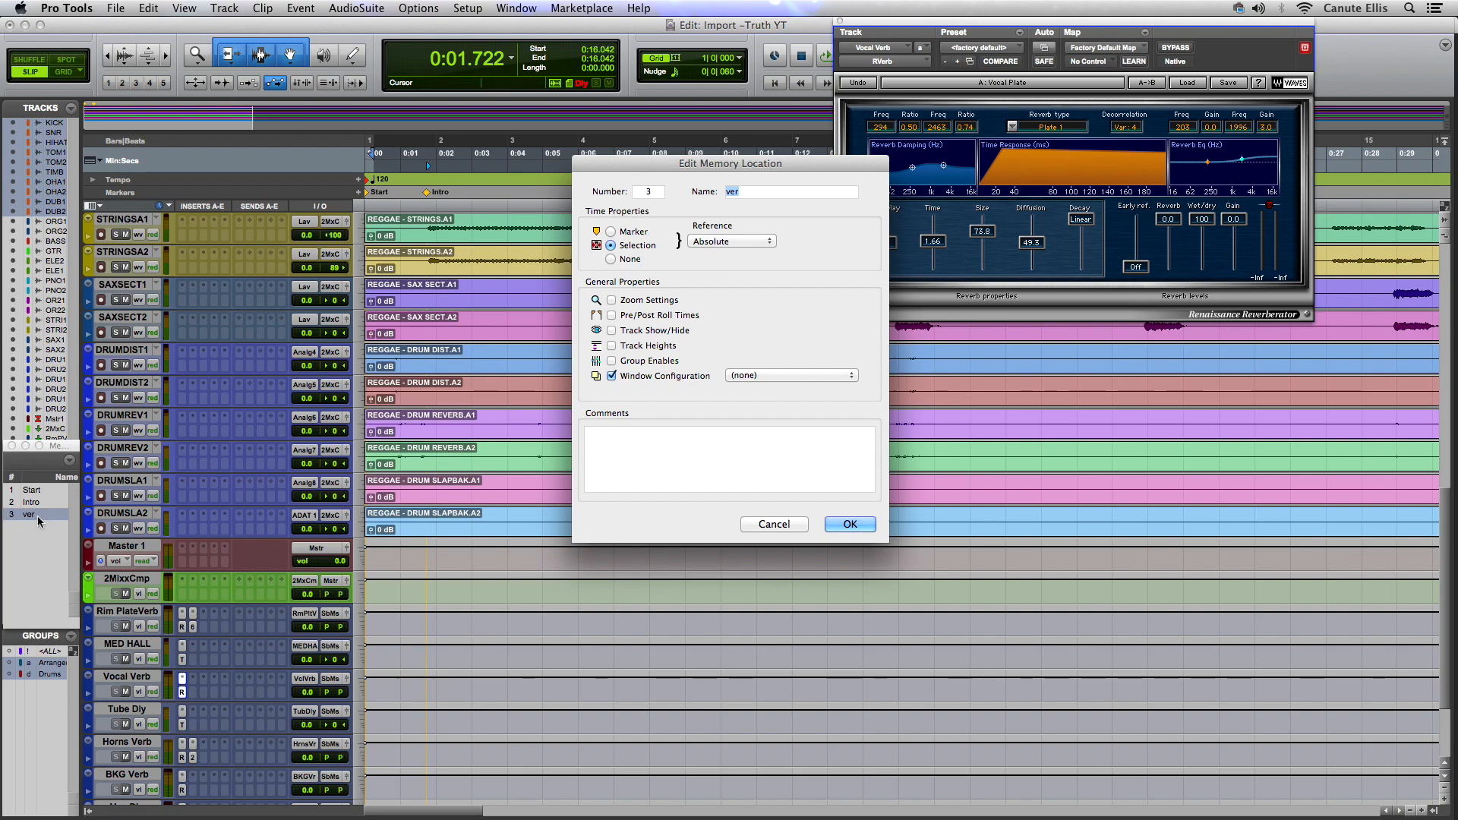
click(849, 375)
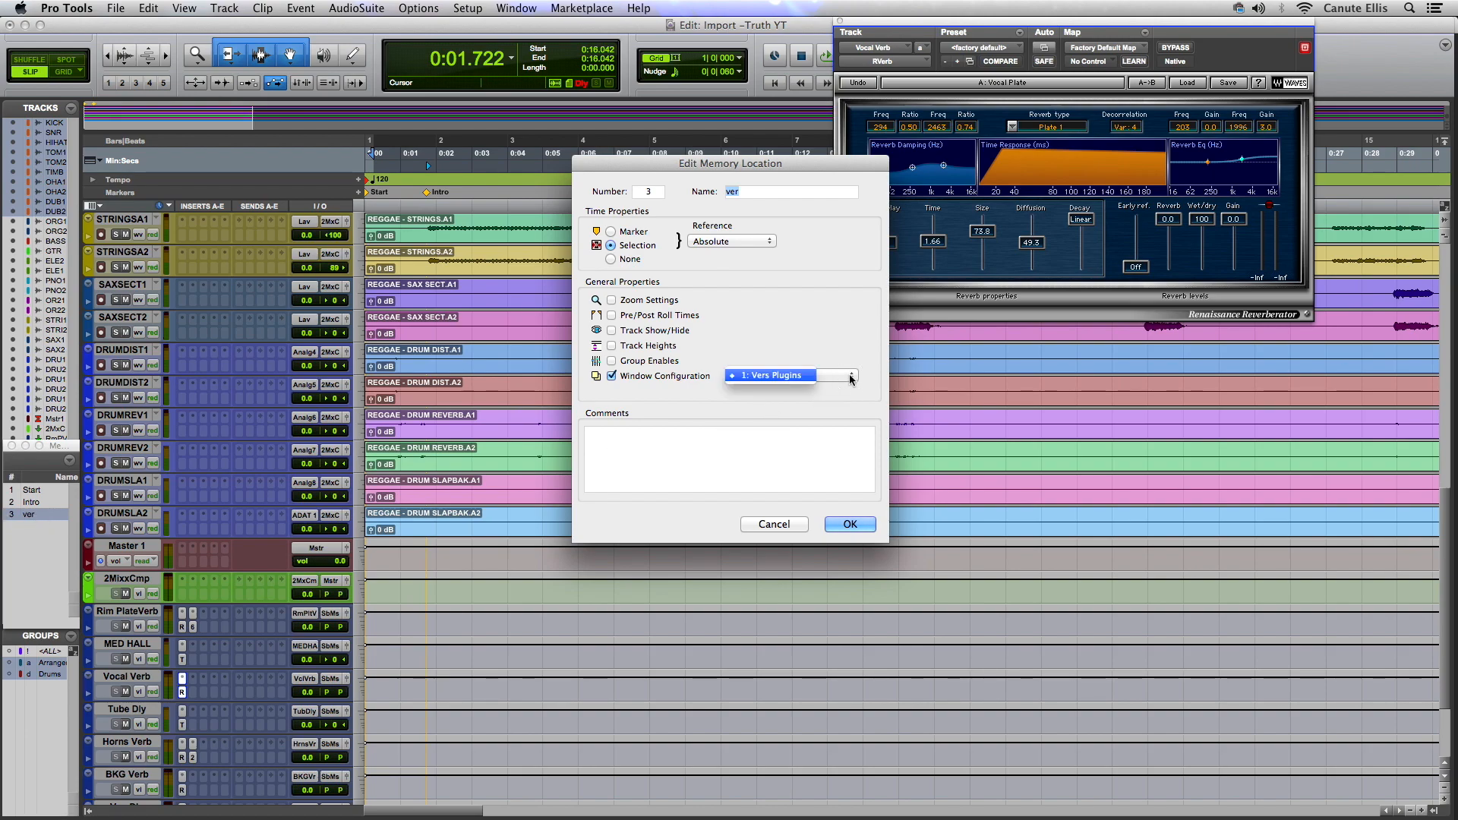
click(777, 375)
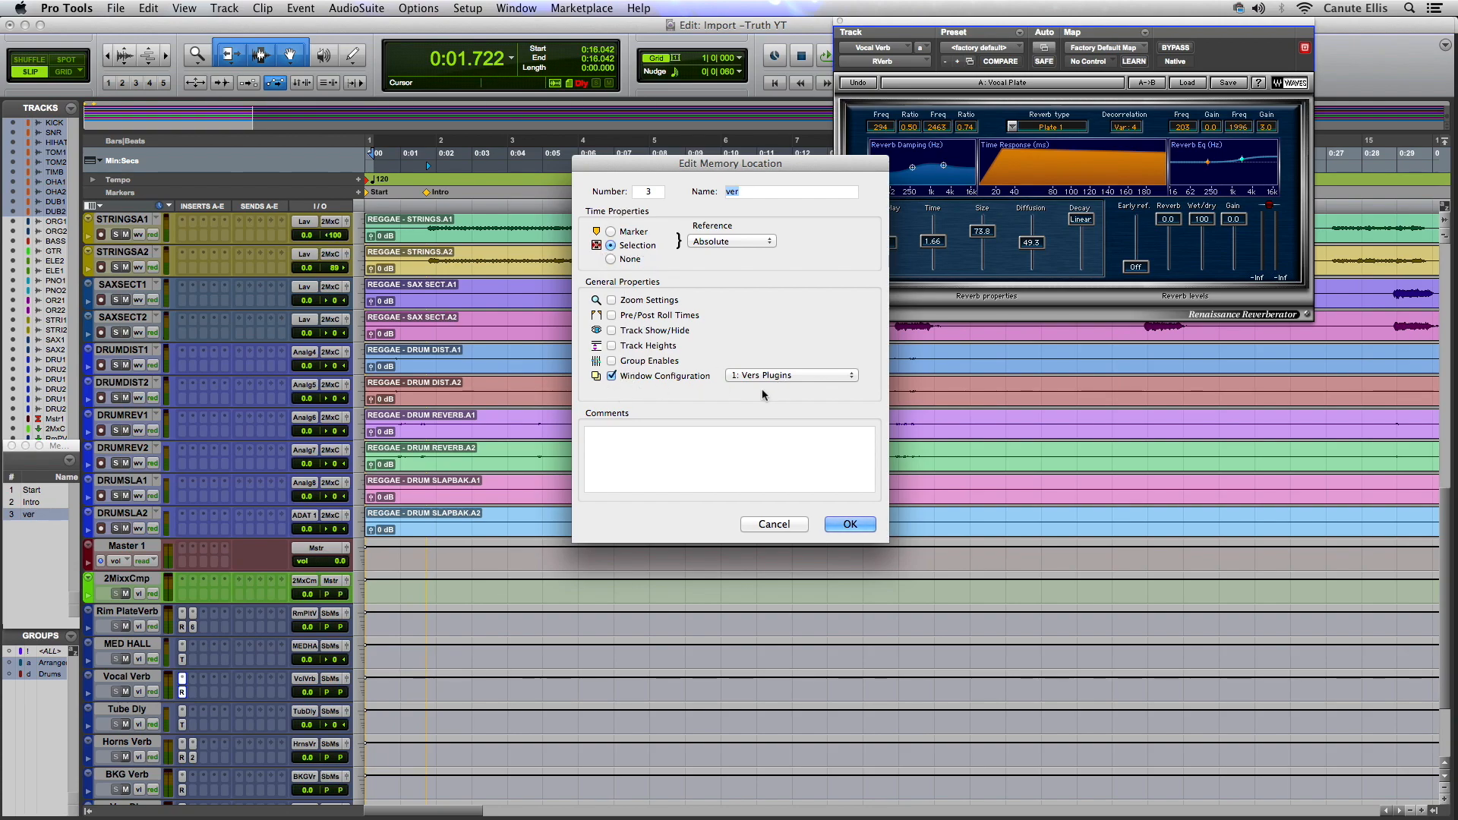
click(860, 527)
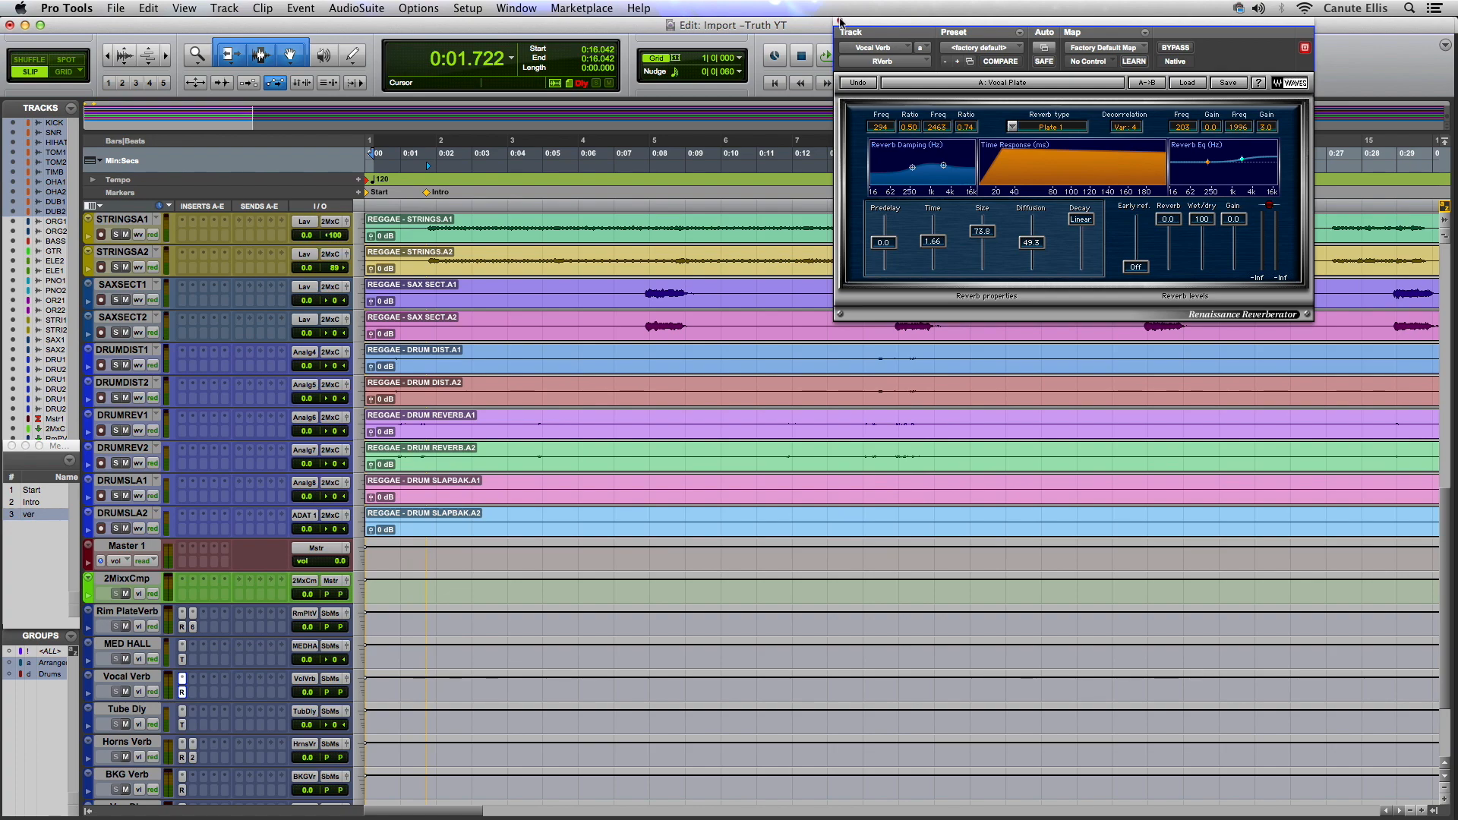
- Close the Vocal Verb reverb window, play briefly from the session start, and recall memory location 3 to test its window configuration
click(840, 21)
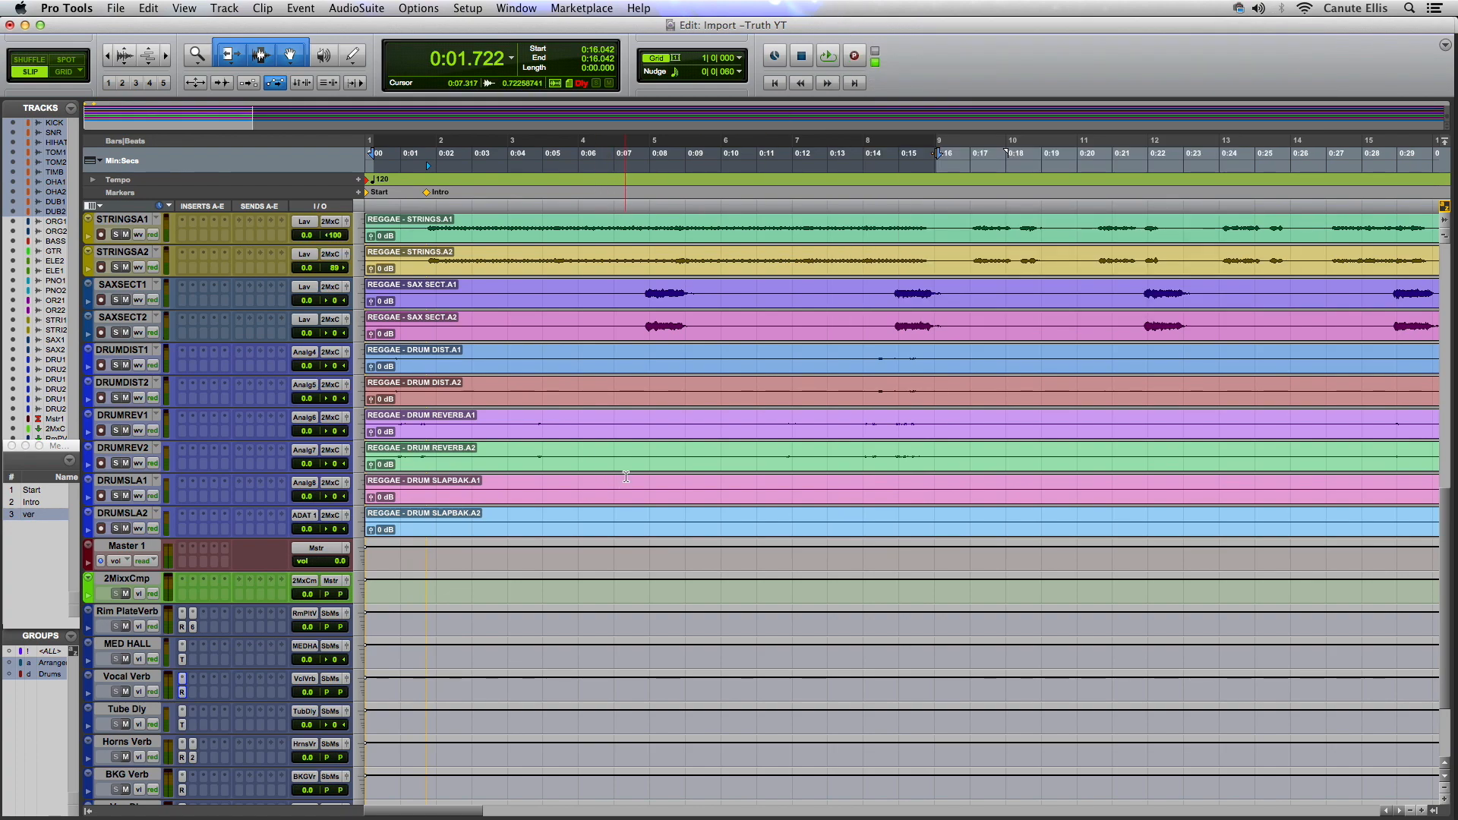
key(Return)
key(space)
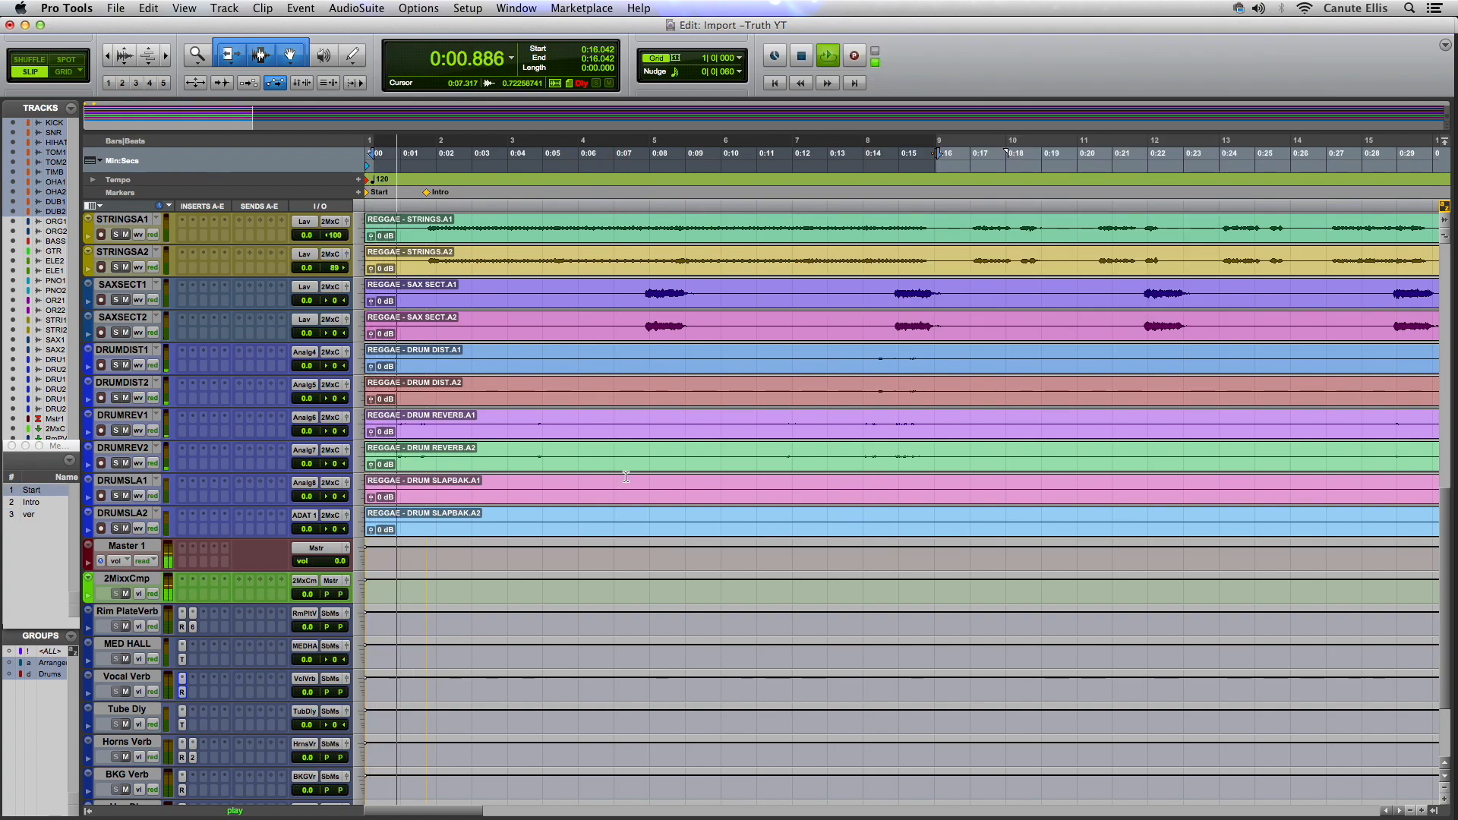
key(space)
key(period)
key(3)
key(period)
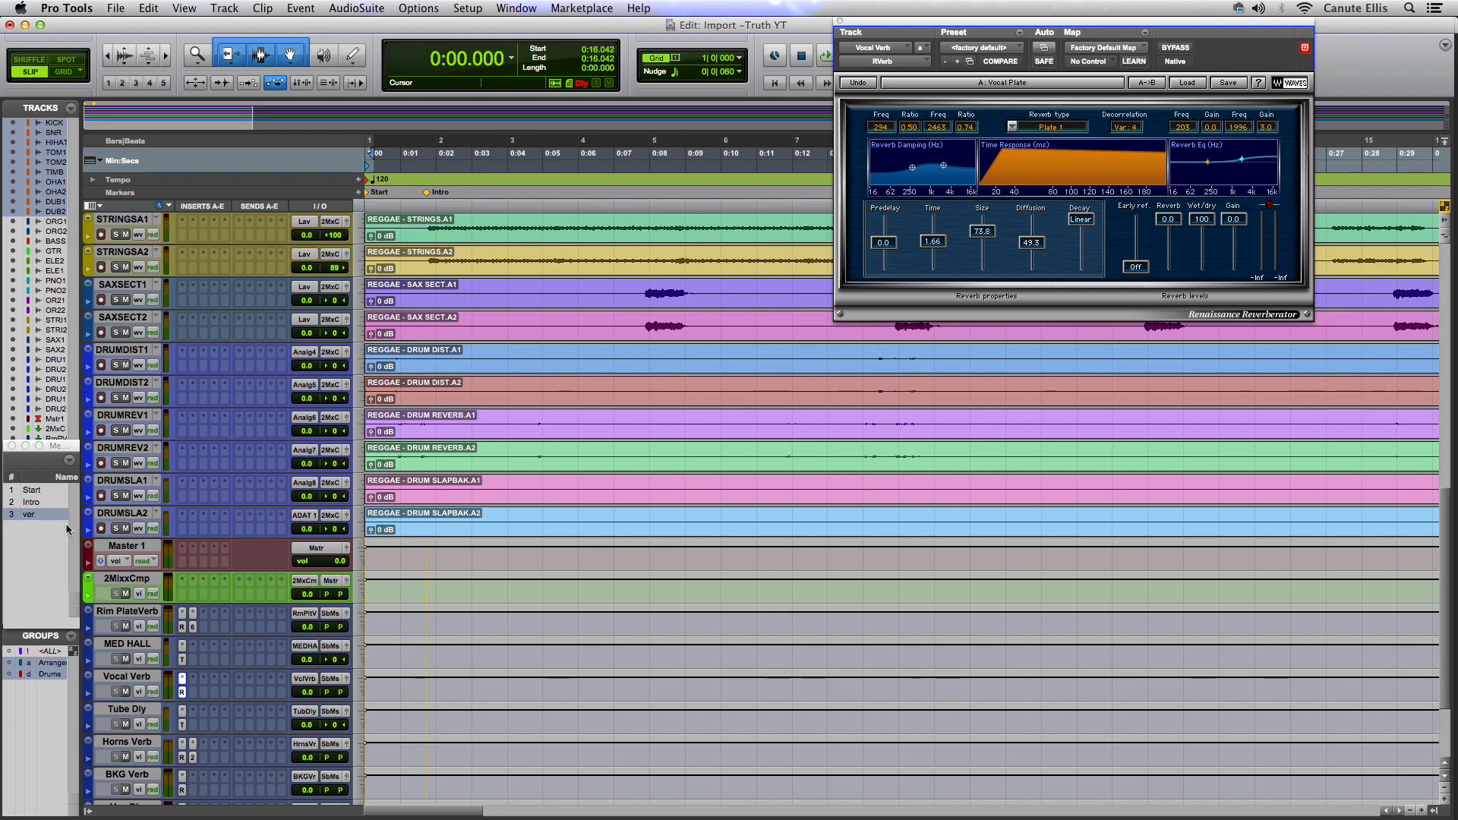
- Recall the Start location, close the Vocal Verb reverb window again, and test recalling ver from the memory locations list
click(31, 490)
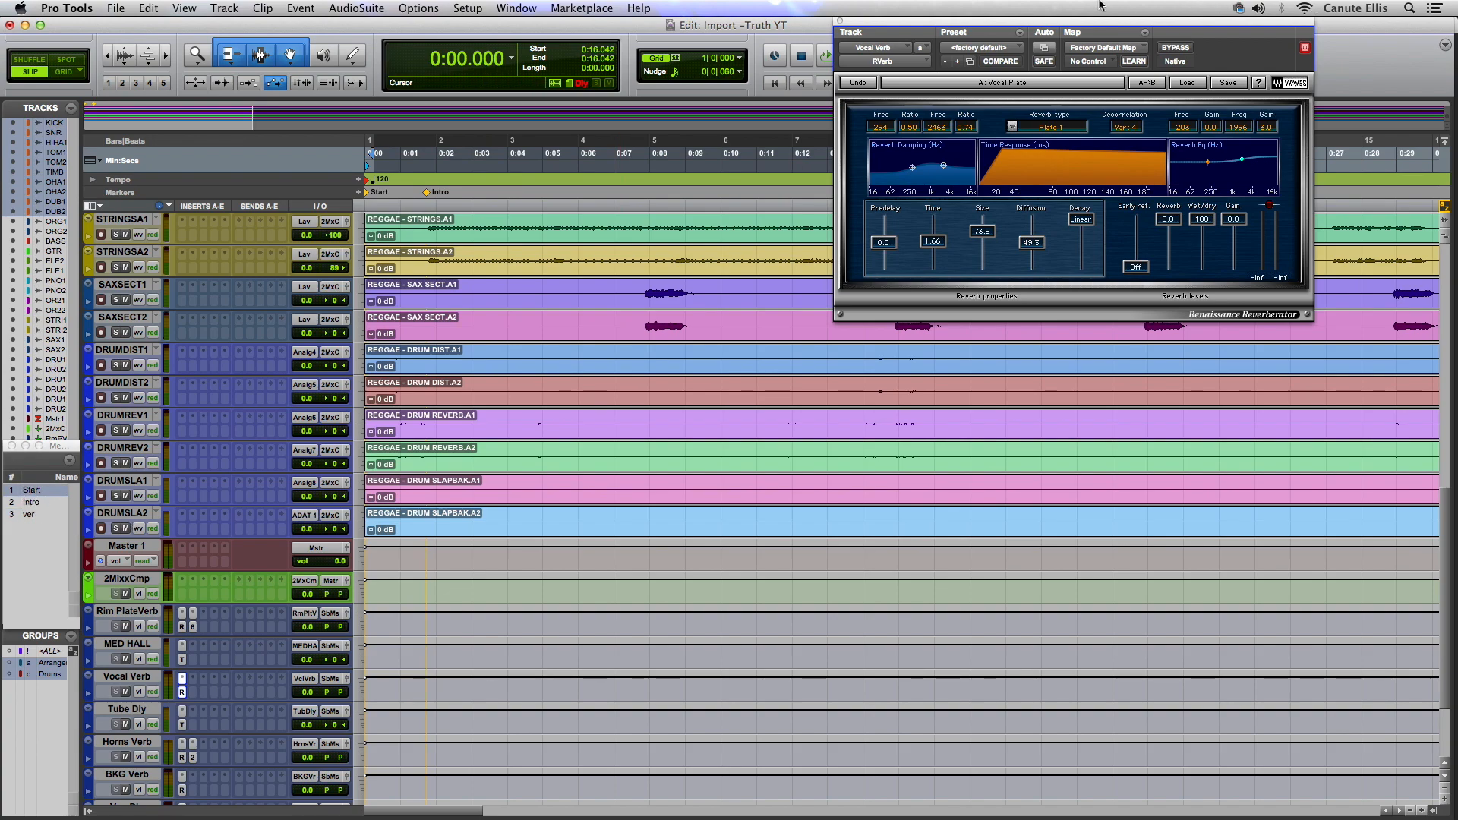
click(839, 22)
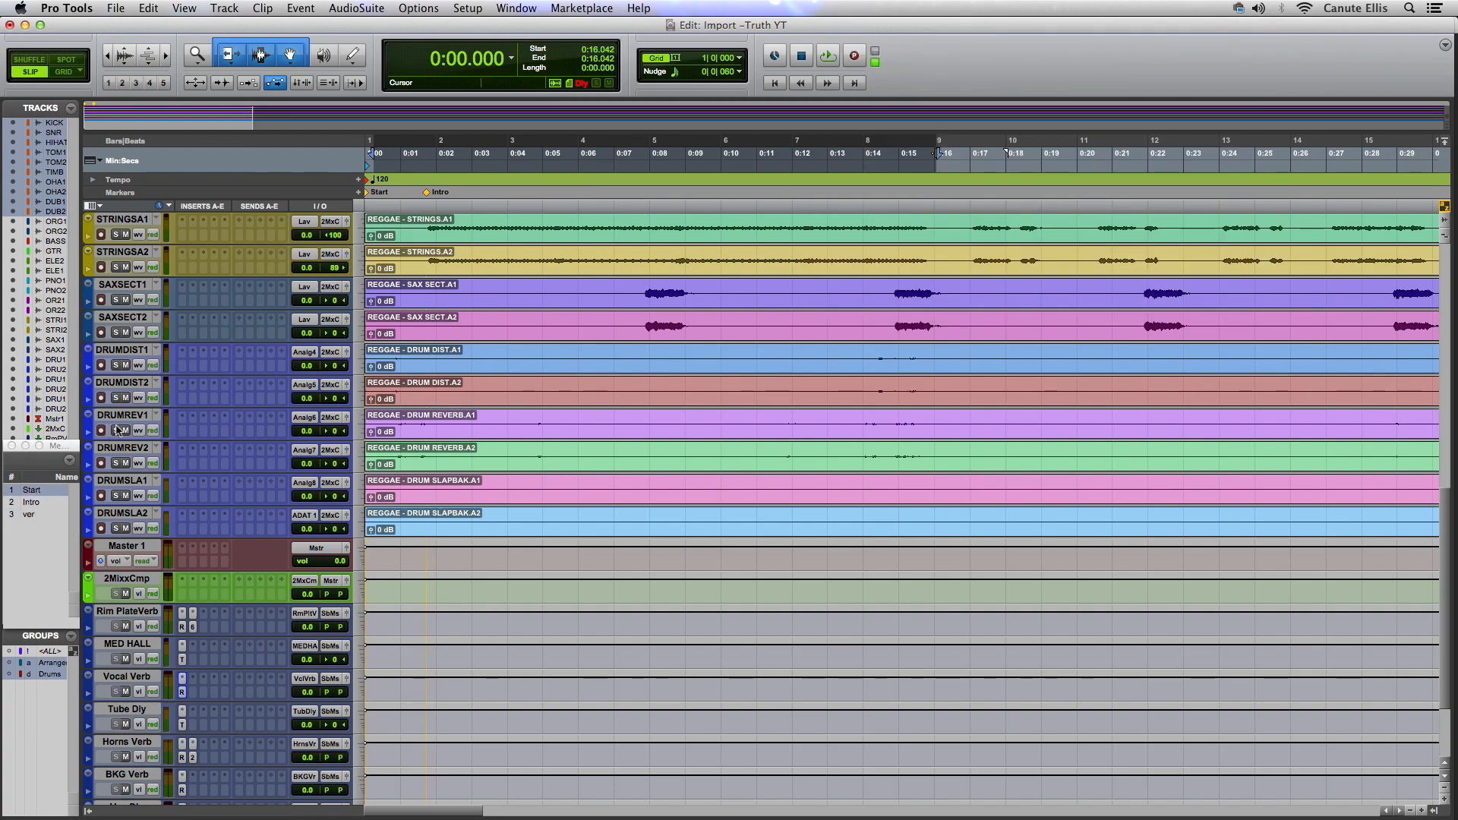
key(space)
click(30, 516)
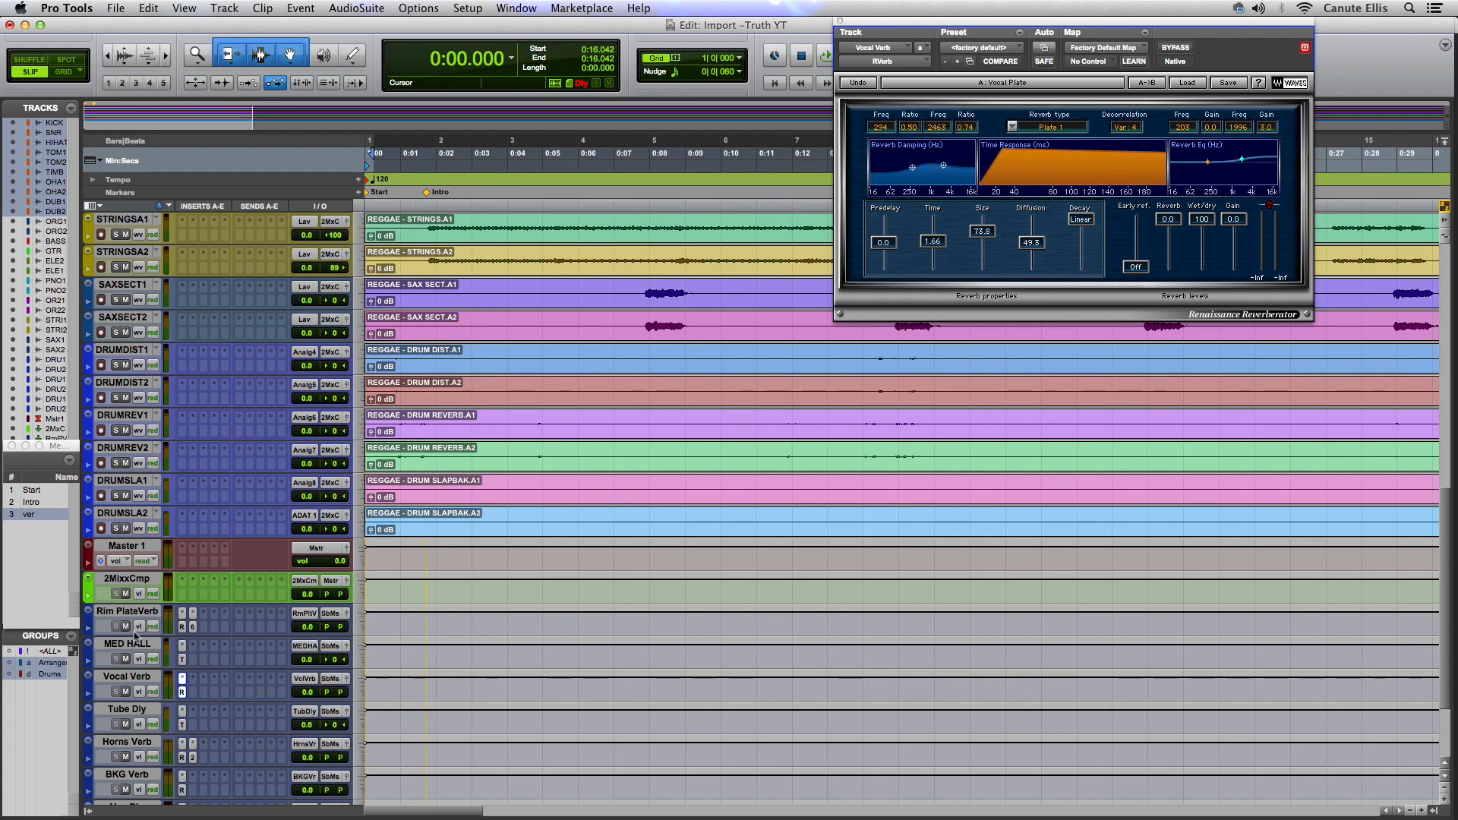
- Edit the ver memory location so that it also stores Zoom Settings
double_click(30, 515)
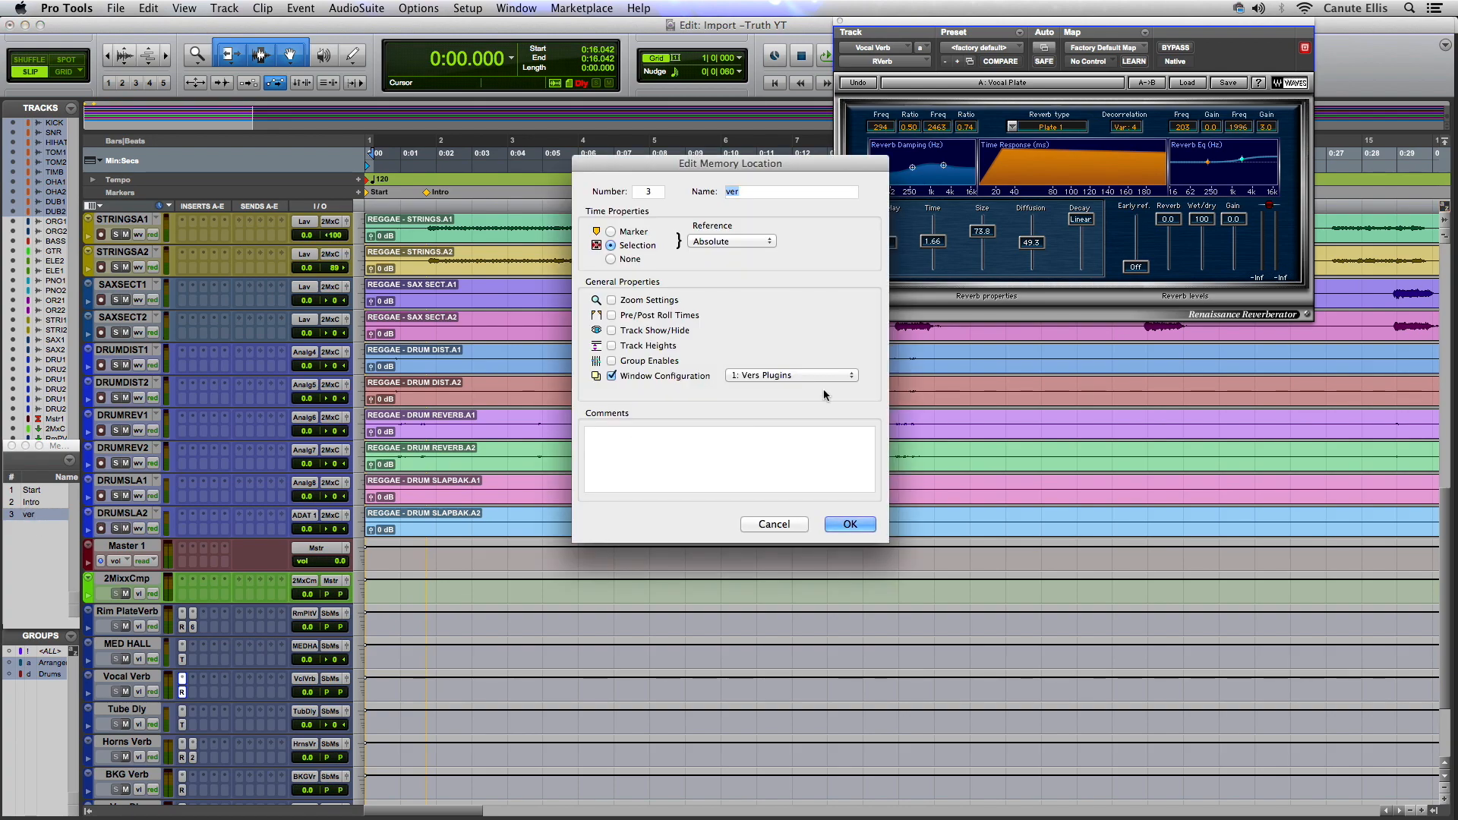
click(612, 300)
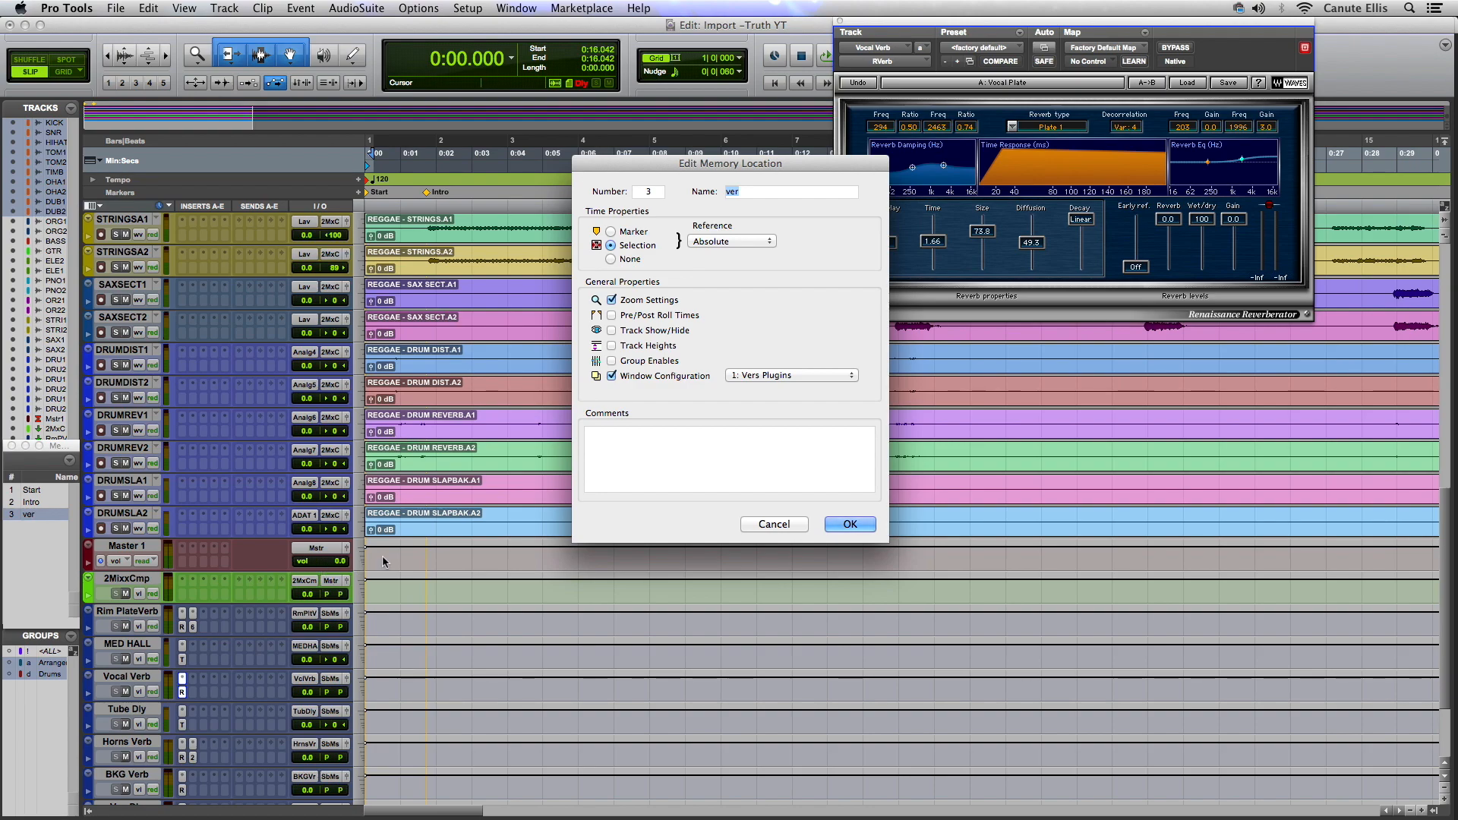